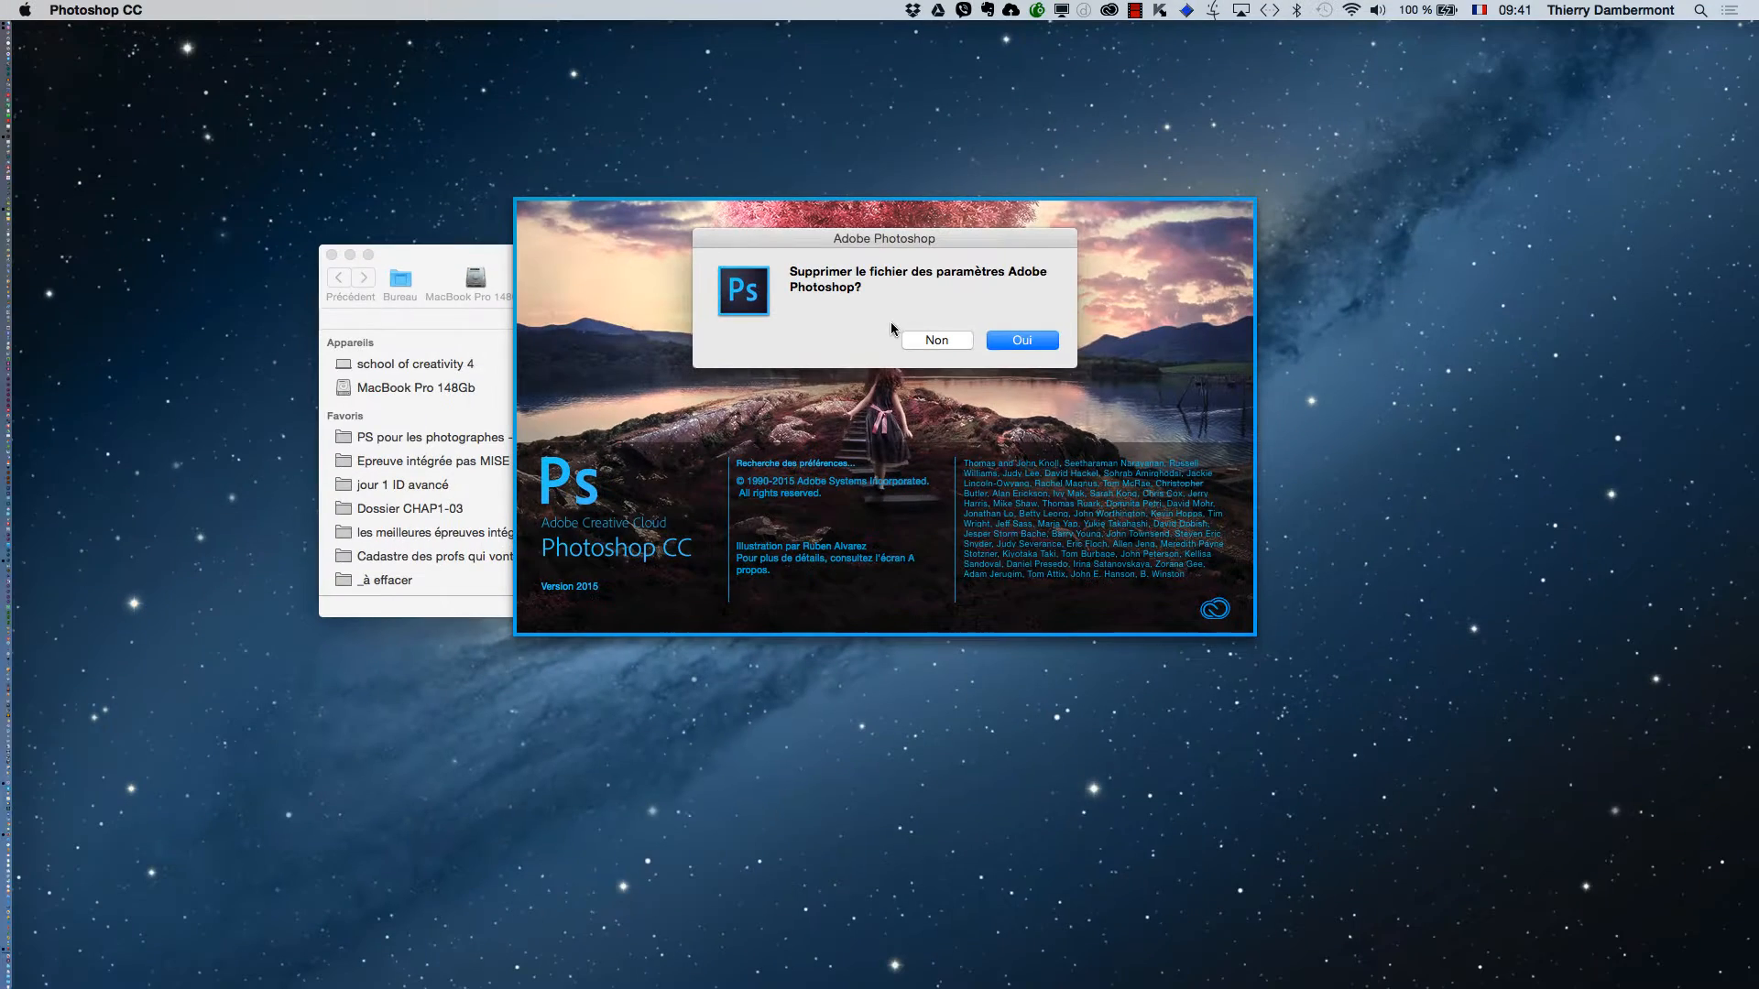
- Confirm deleting the Adobe Photoshop settings file and create a new document with the default settings
left_click(1388, 380)
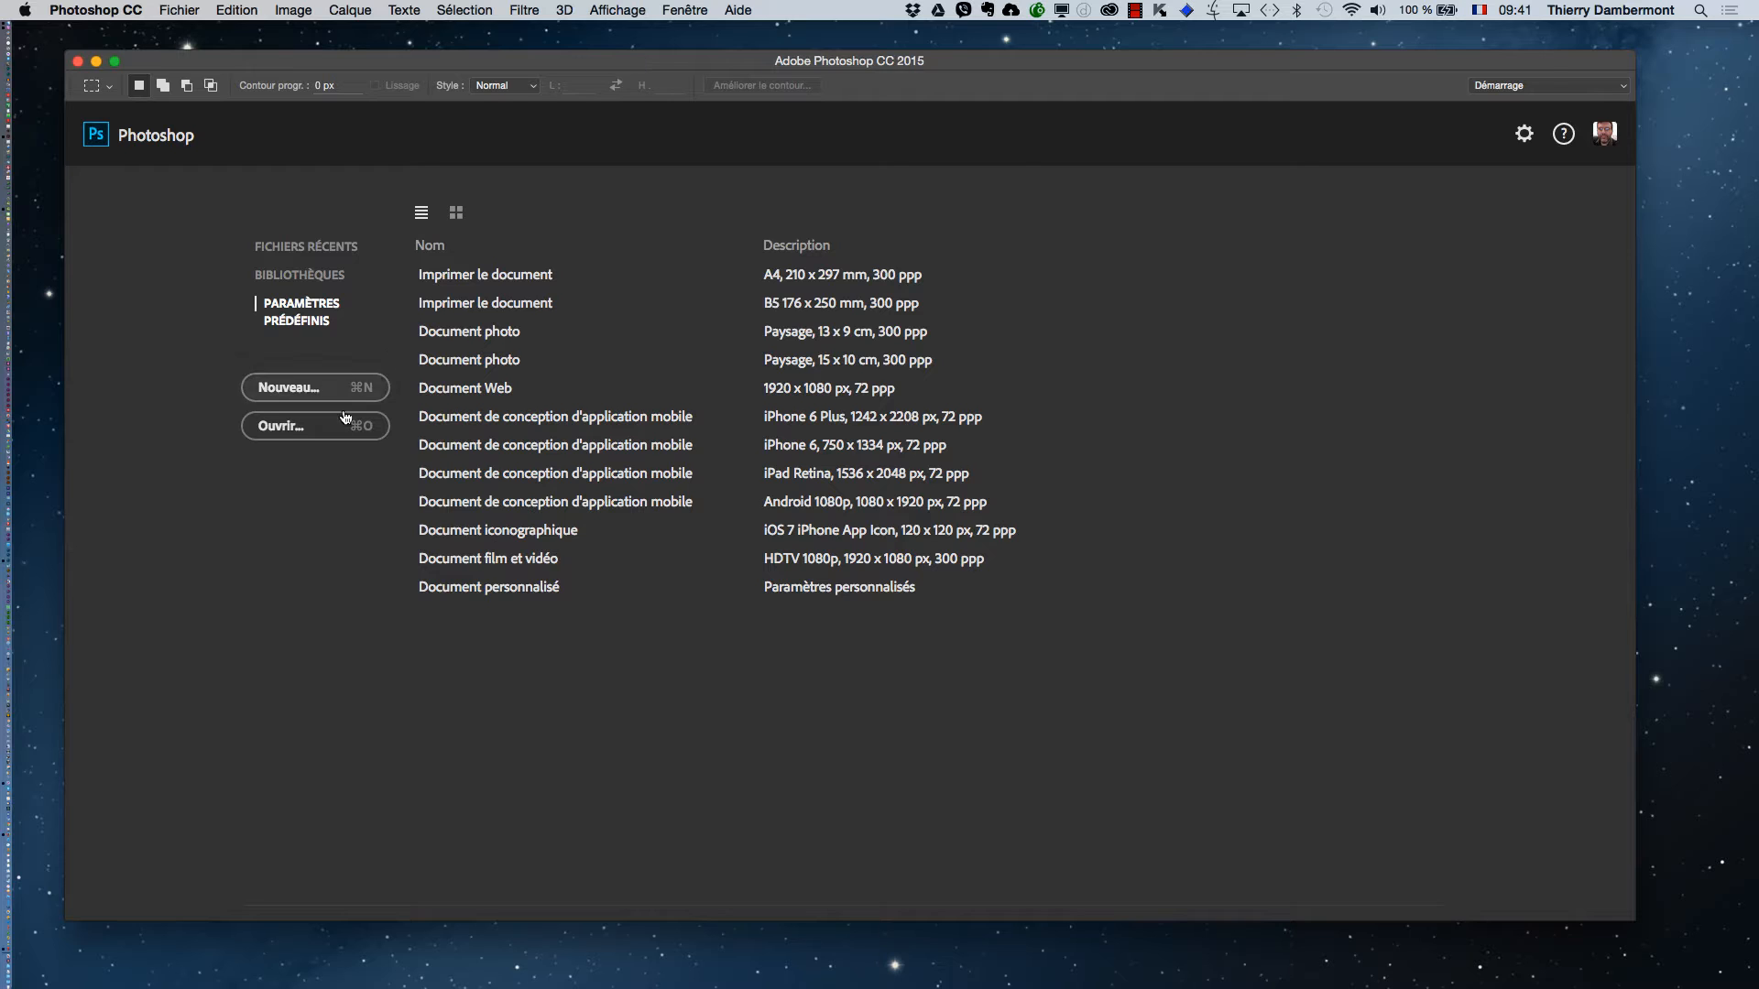
left_click(292, 388)
left_click(1032, 335)
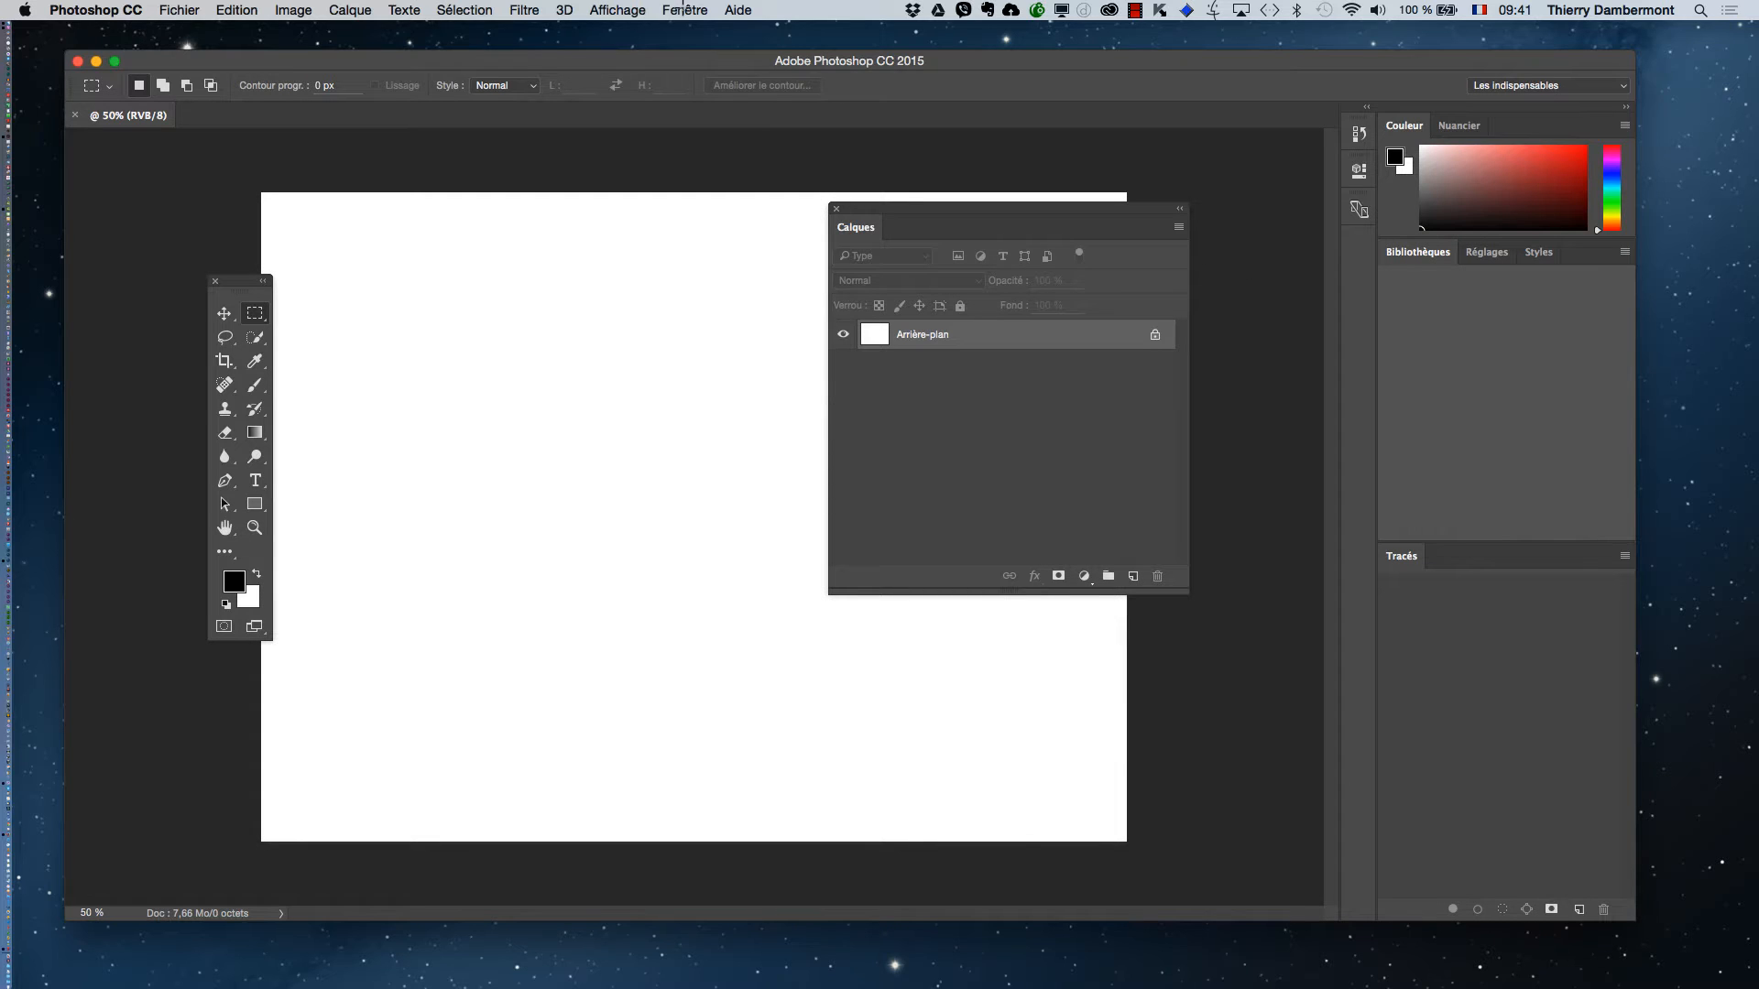
- Turn off the application frame and show the French keyboard viewer
left_click(685, 11)
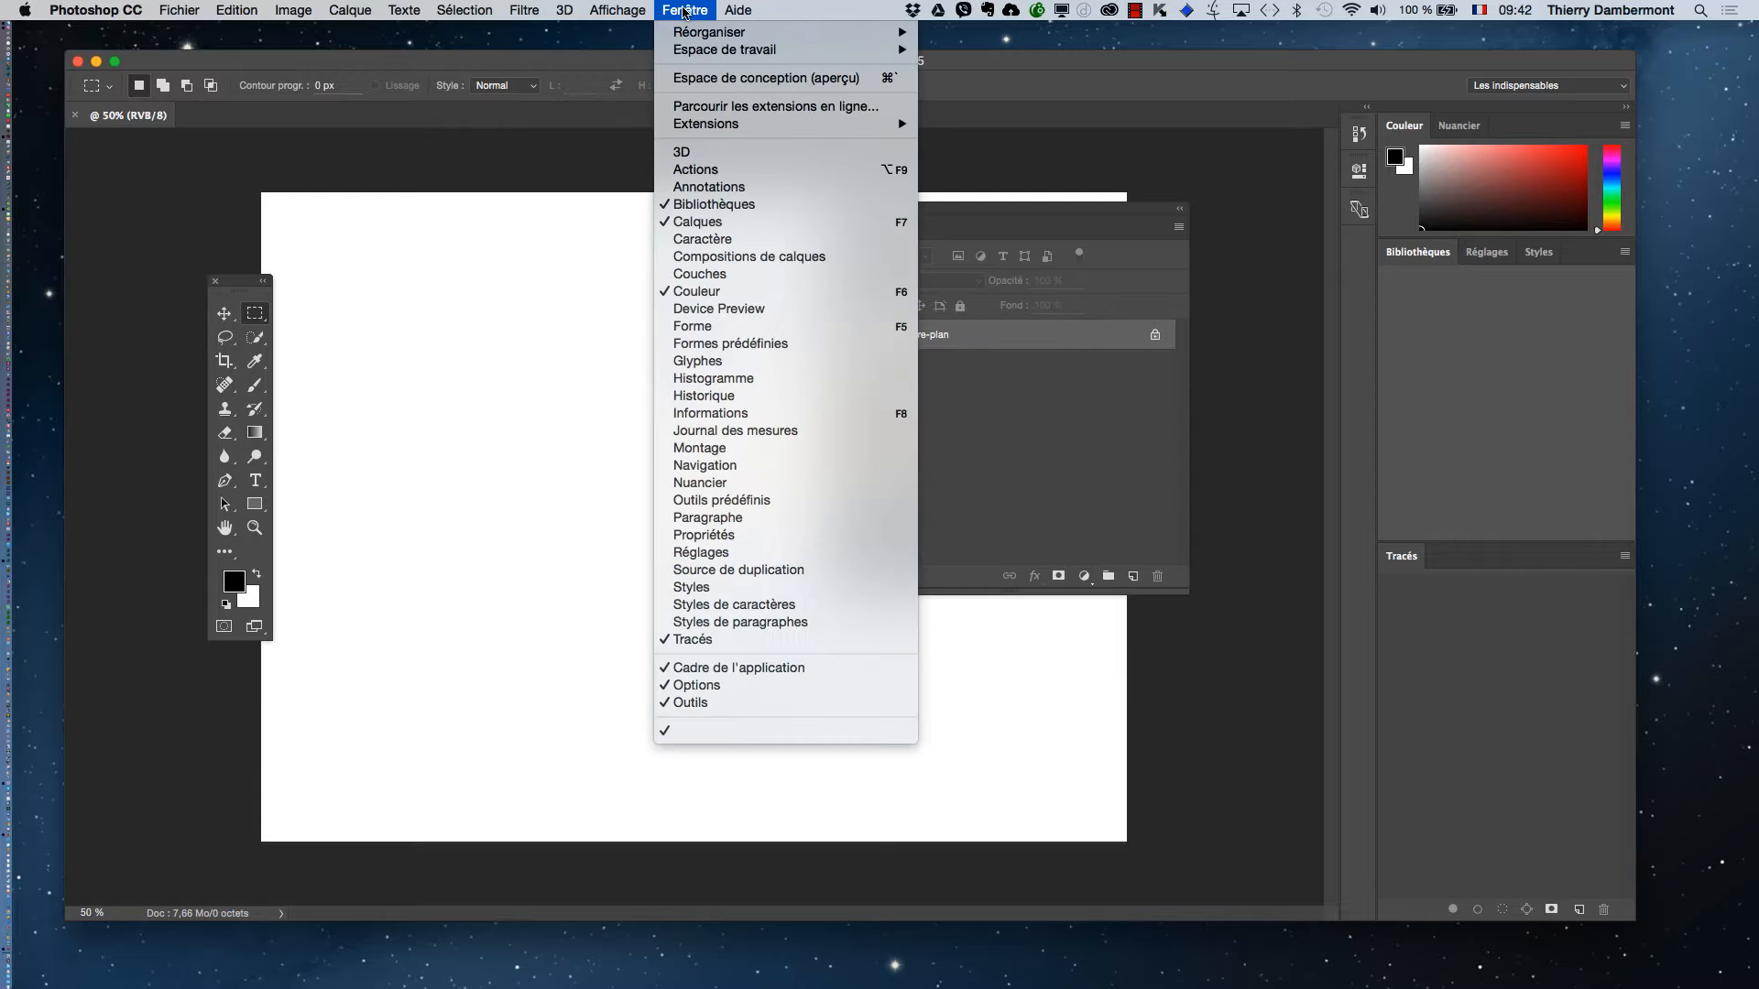
left_click(733, 668)
left_click(1480, 11)
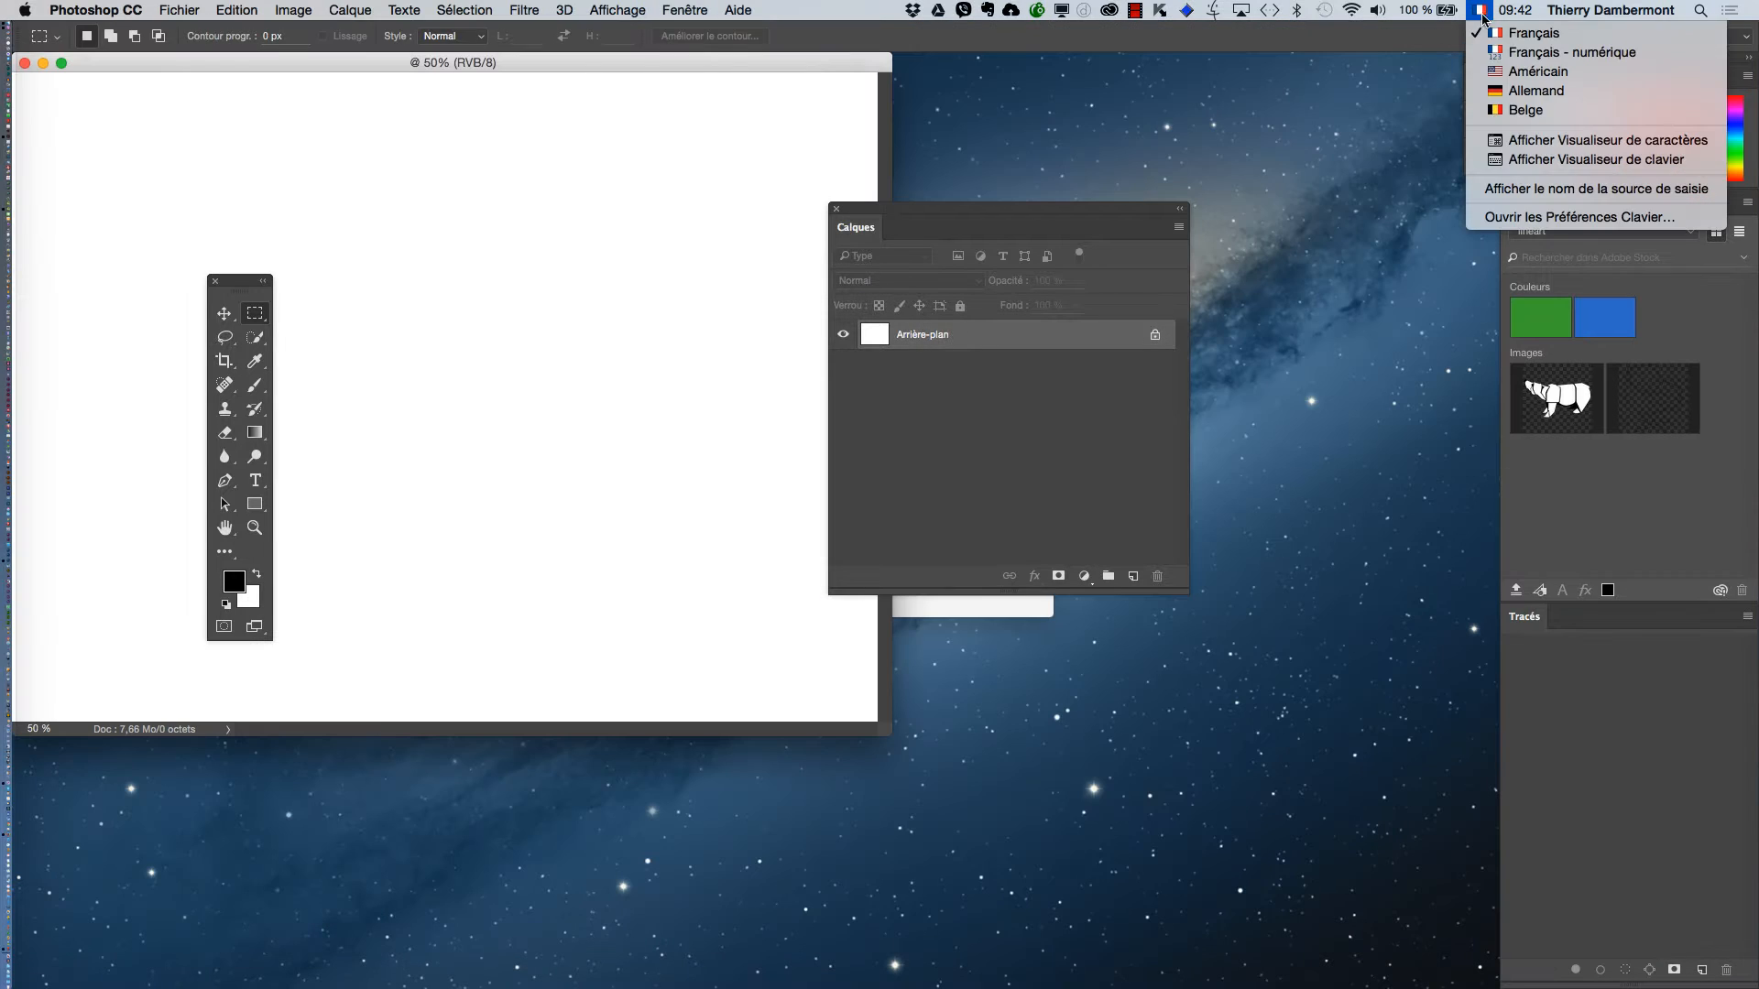
left_click(1532, 163)
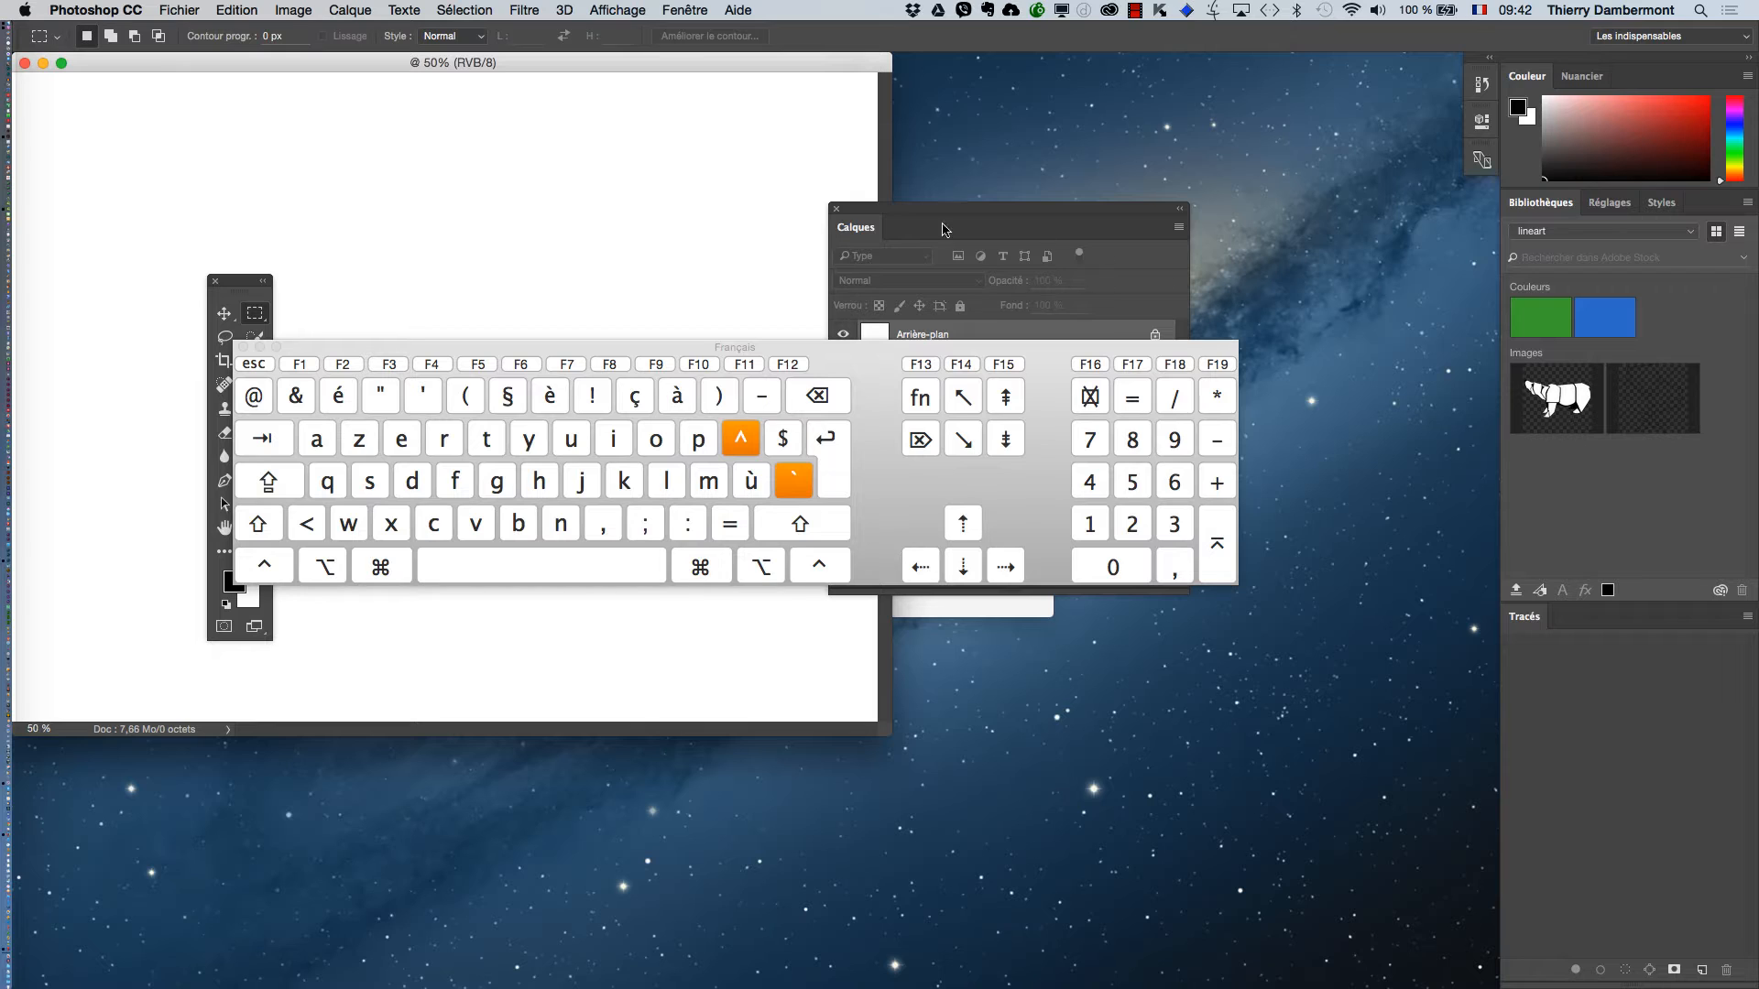
- Close the floating Layers panel and hide the windows of all other applications
left_click(835, 212)
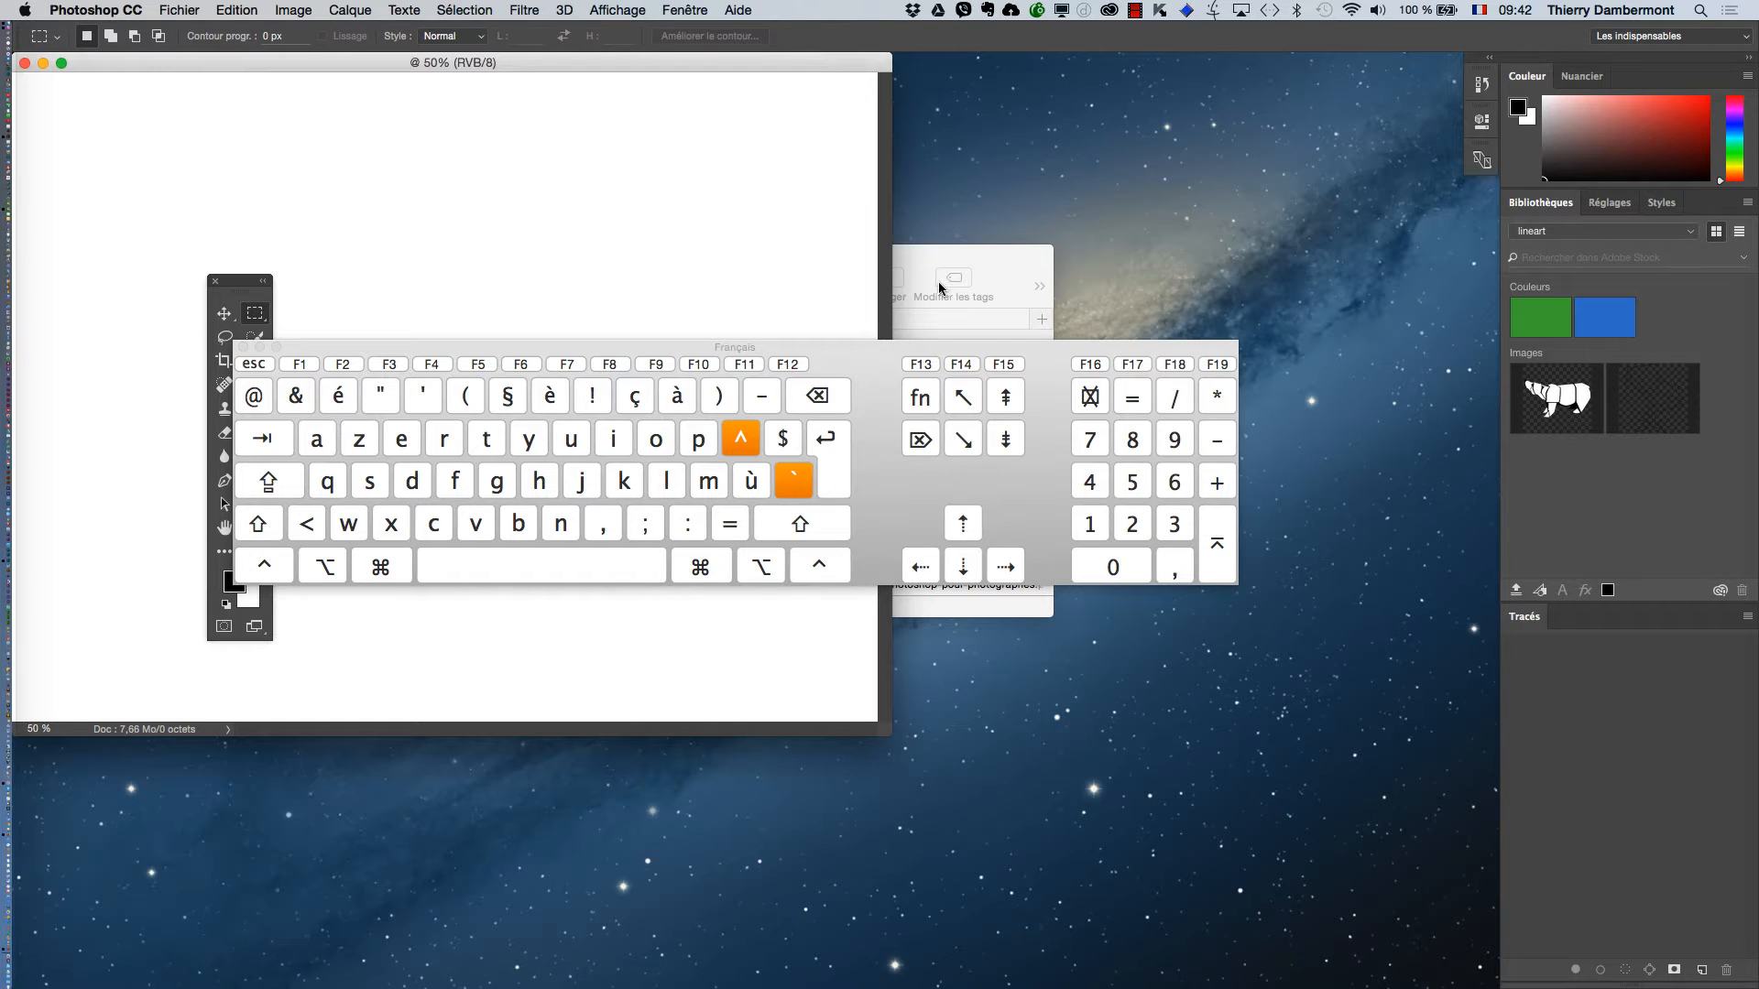
key("cmd+alt+h")
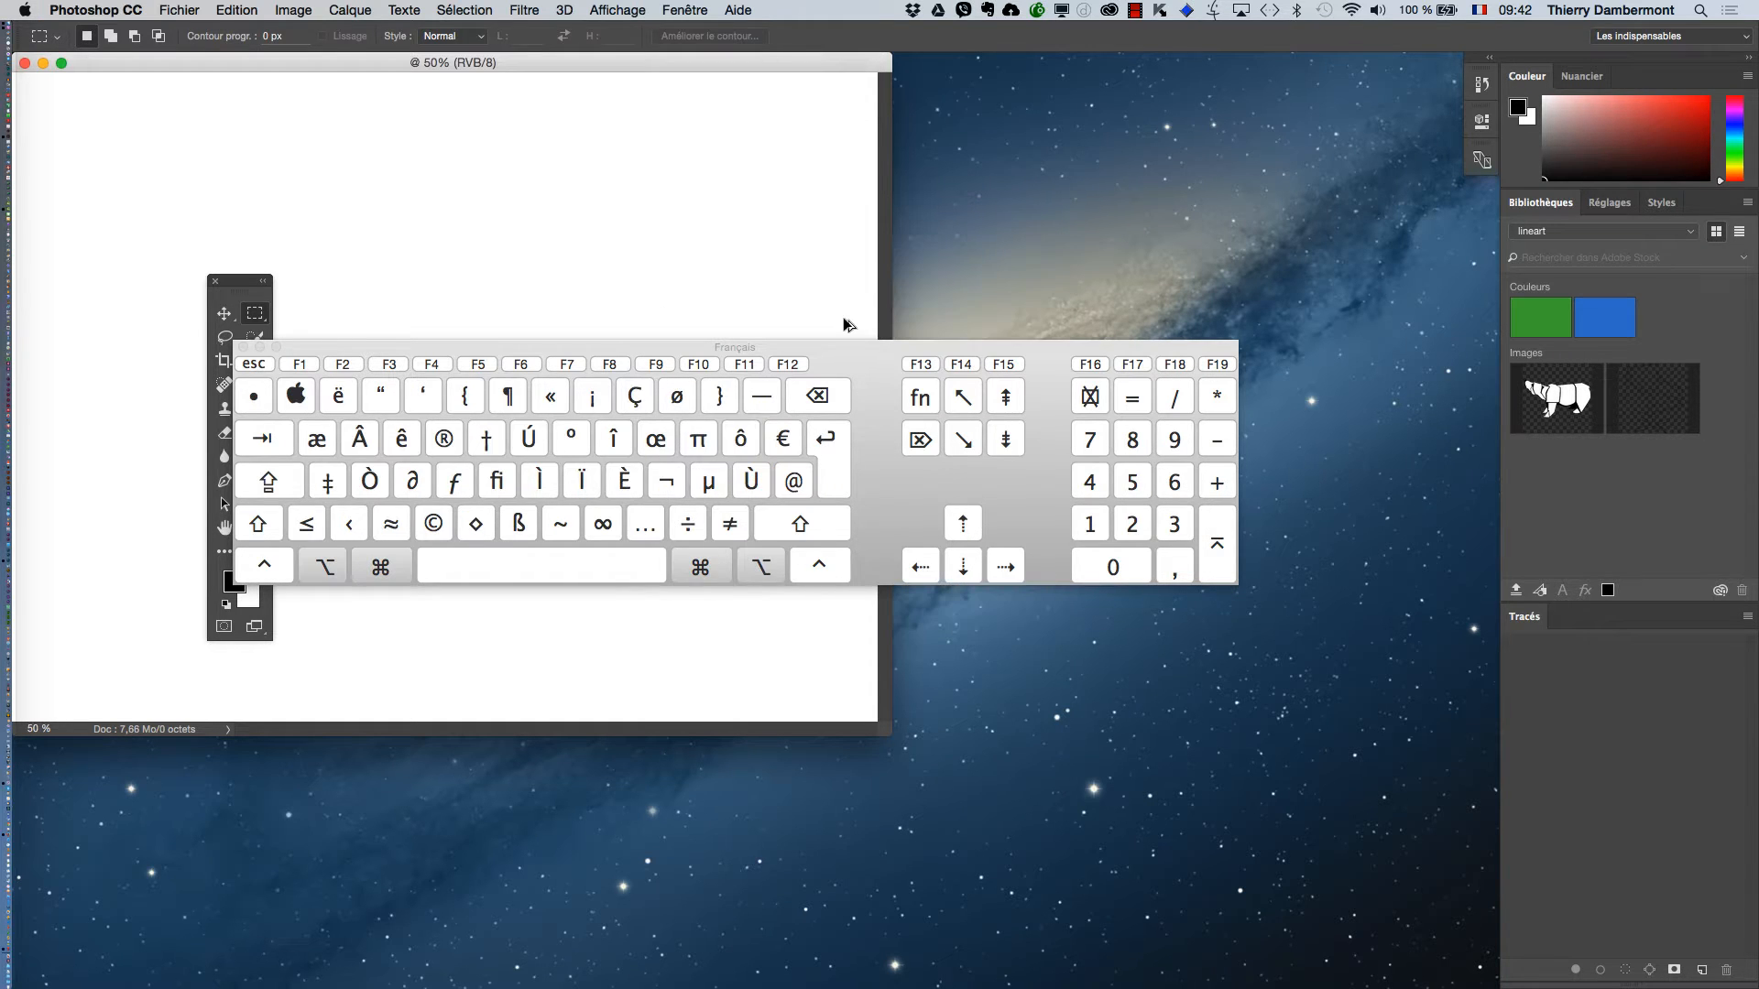
- Move the keyboard viewer clear of the toolbox, examine its Option and Command modifier keys up close, and close it
left_click_drag(843, 355, 1007, 168)
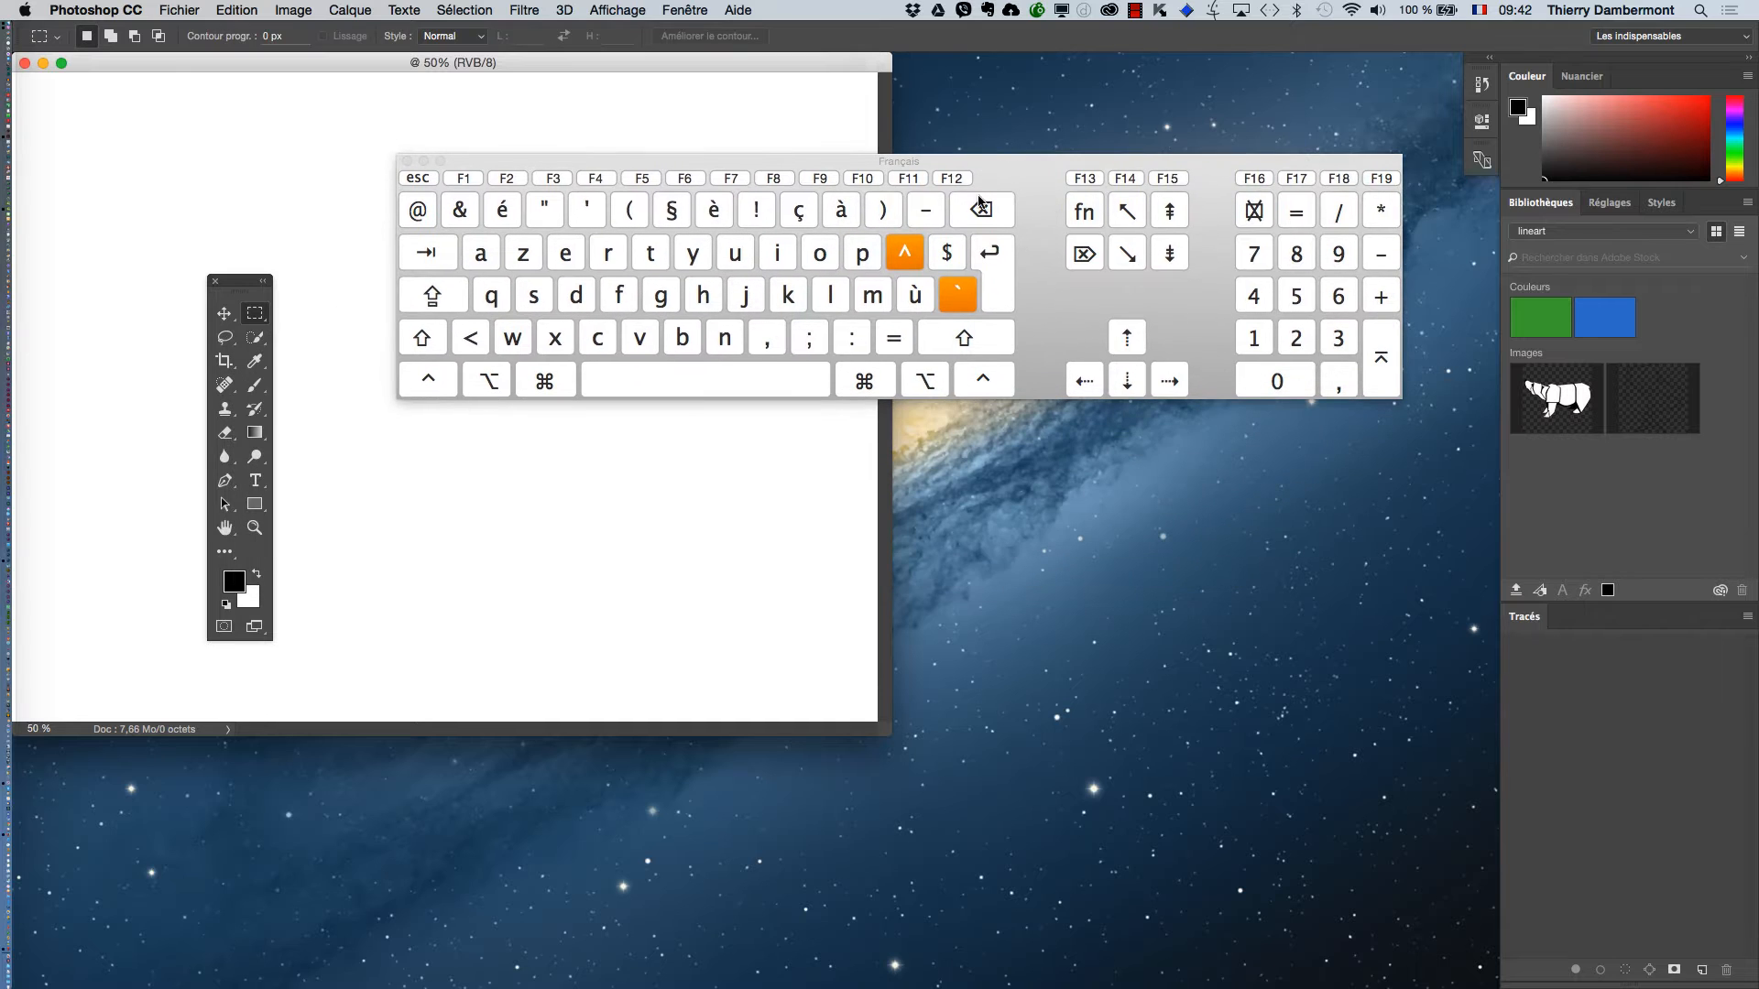
key("super+alt+8")
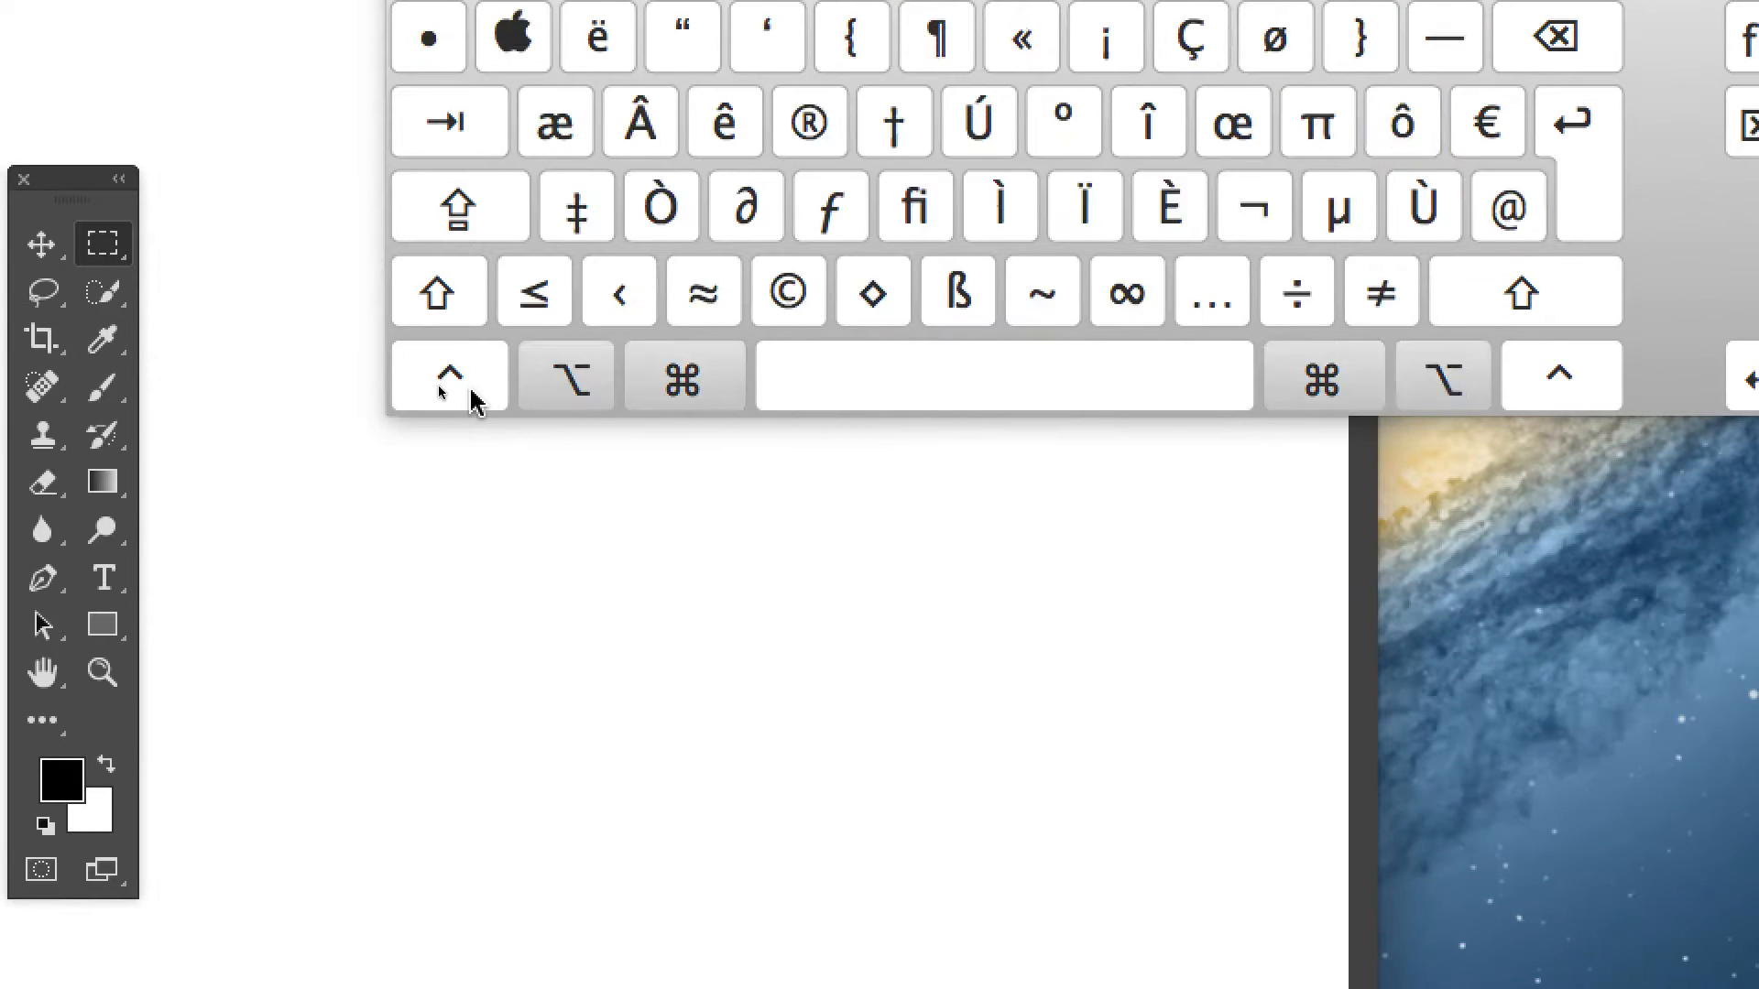
key("alt+super+8")
left_click(407, 161)
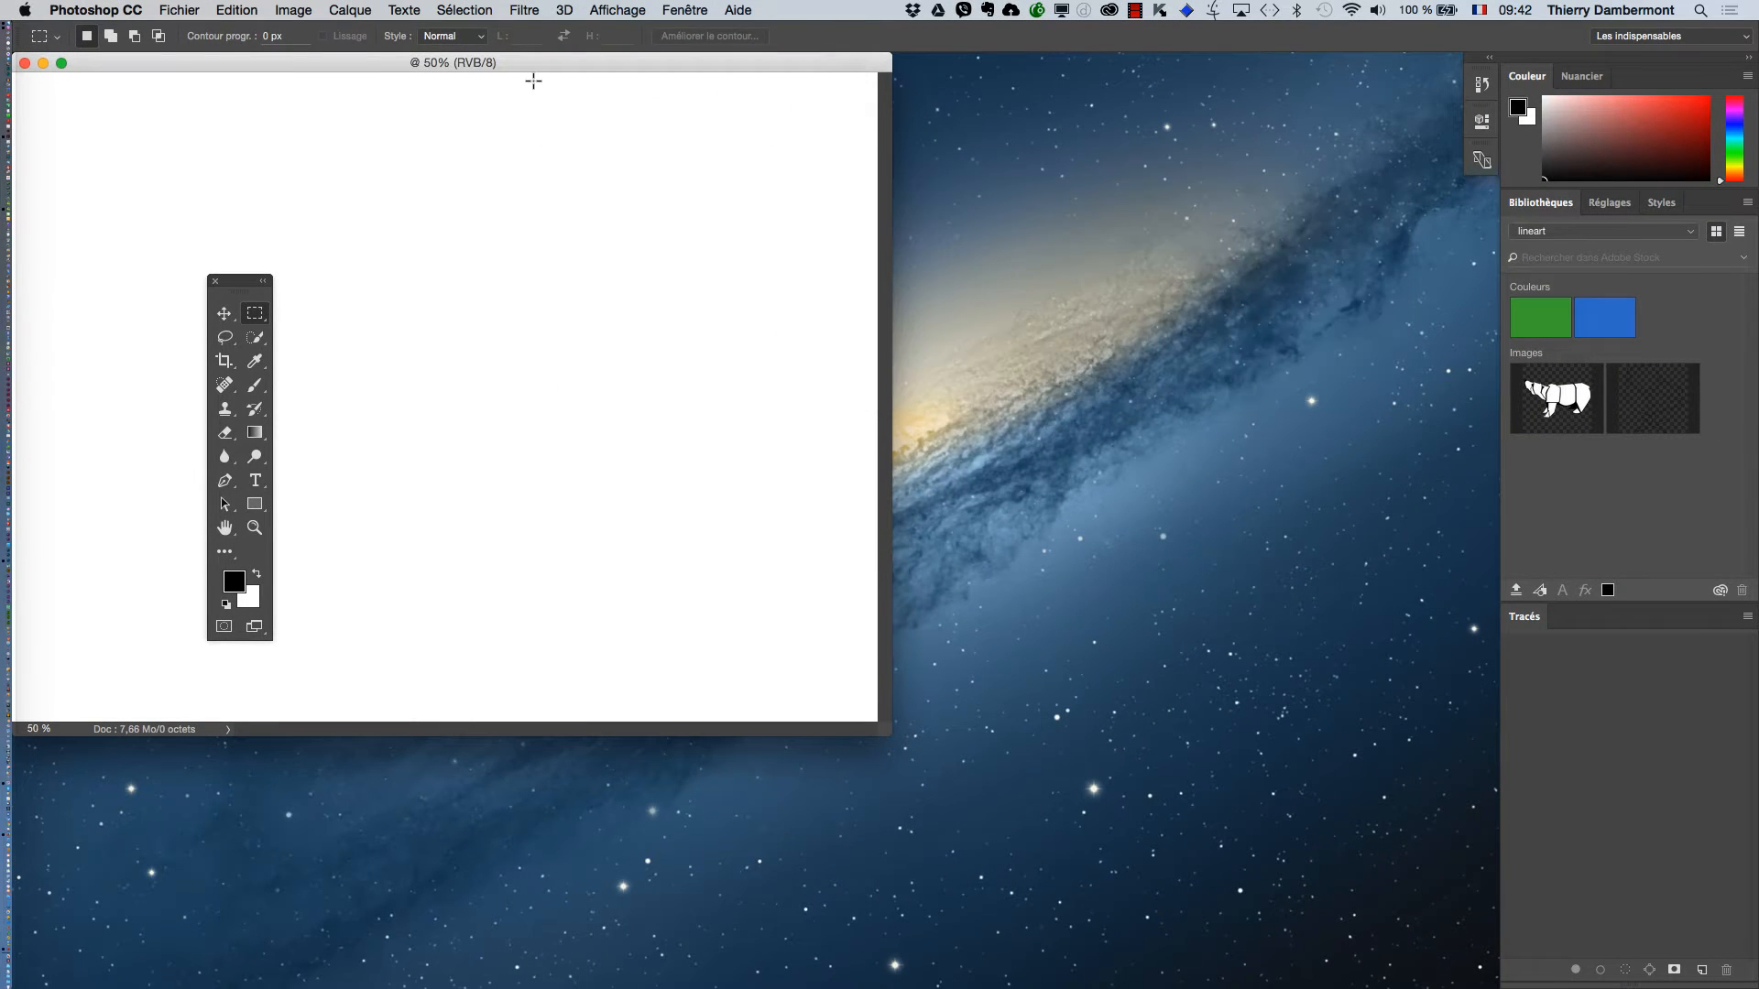
- Close the open blank document and reposition the floating toolbox
left_click_drag(526, 60, 846, 104)
left_click(345, 108)
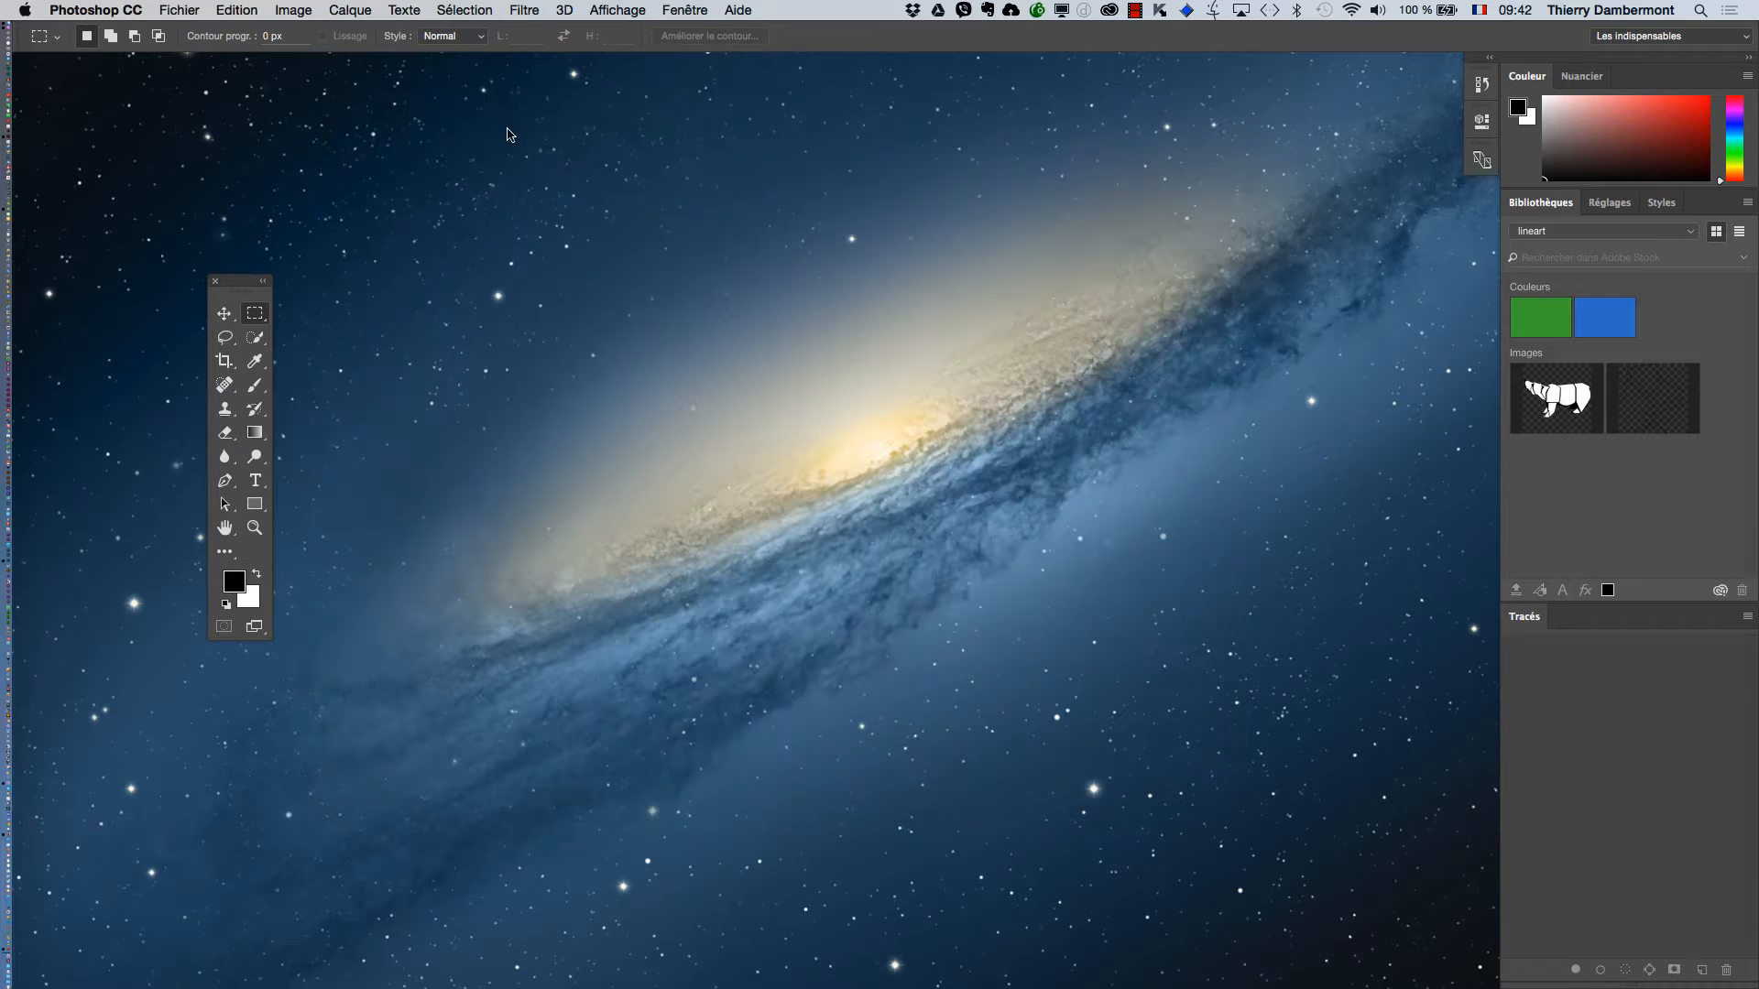
left_click_drag(235, 288, 116, 158)
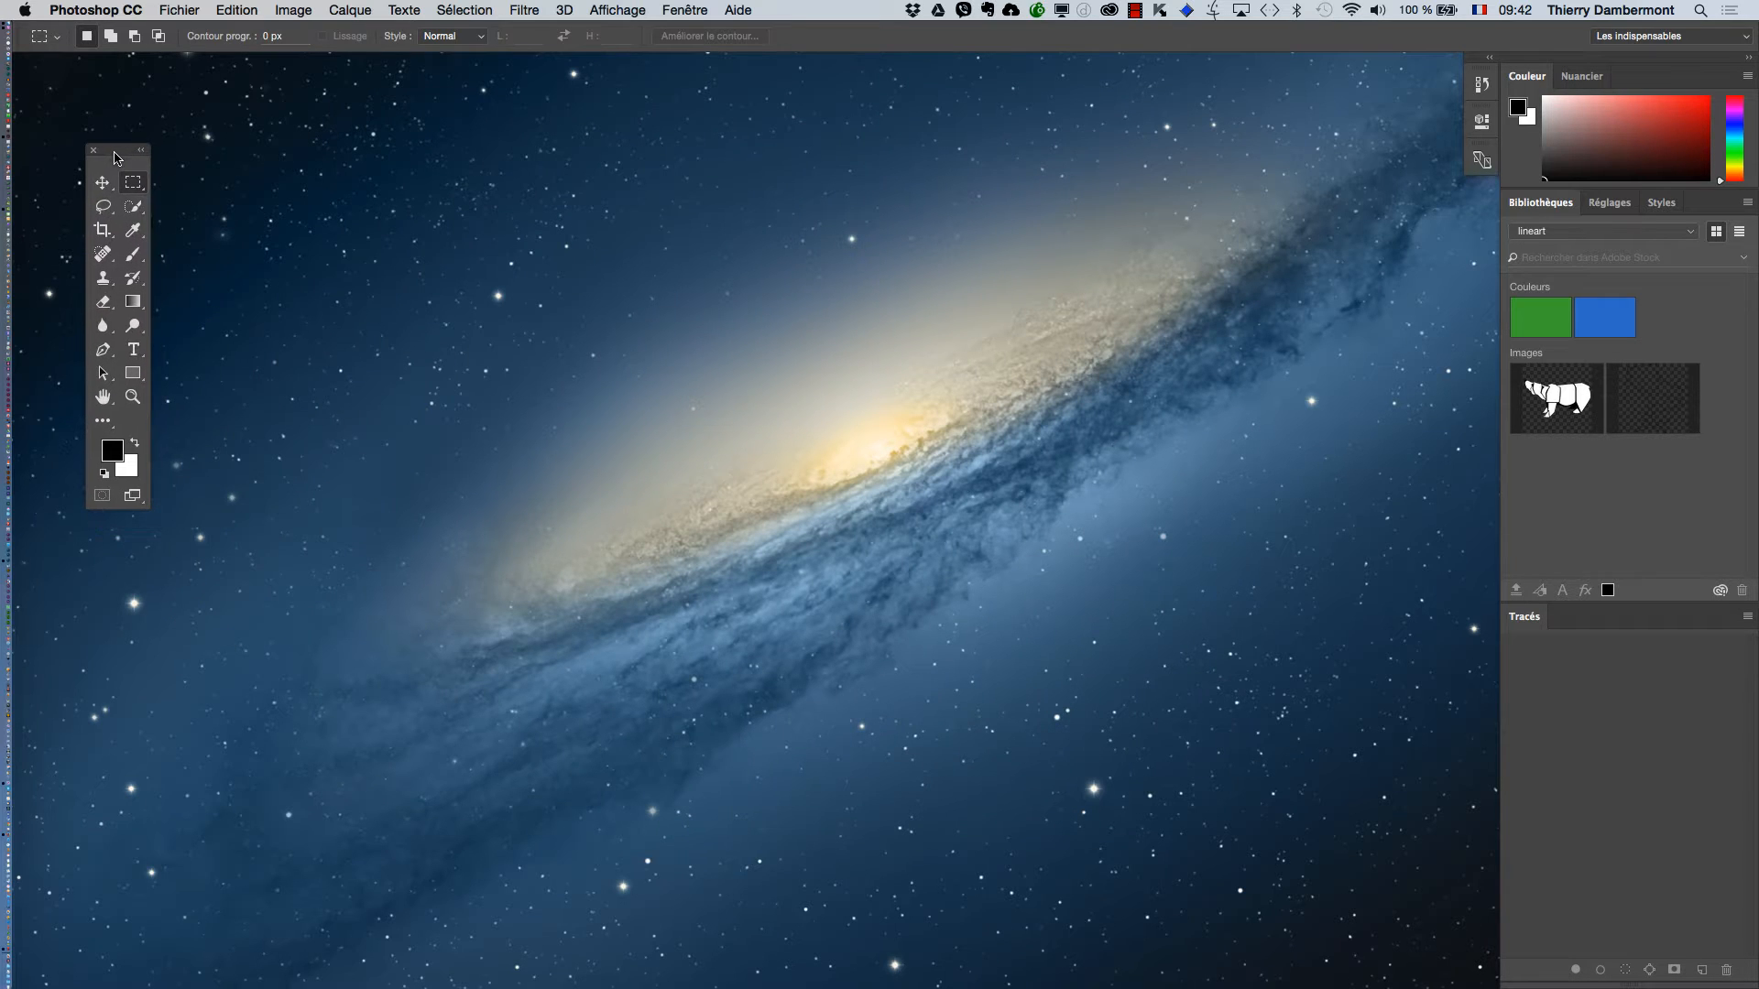
- Start a new document and set the units for its width and height to pixels
left_click(175, 9)
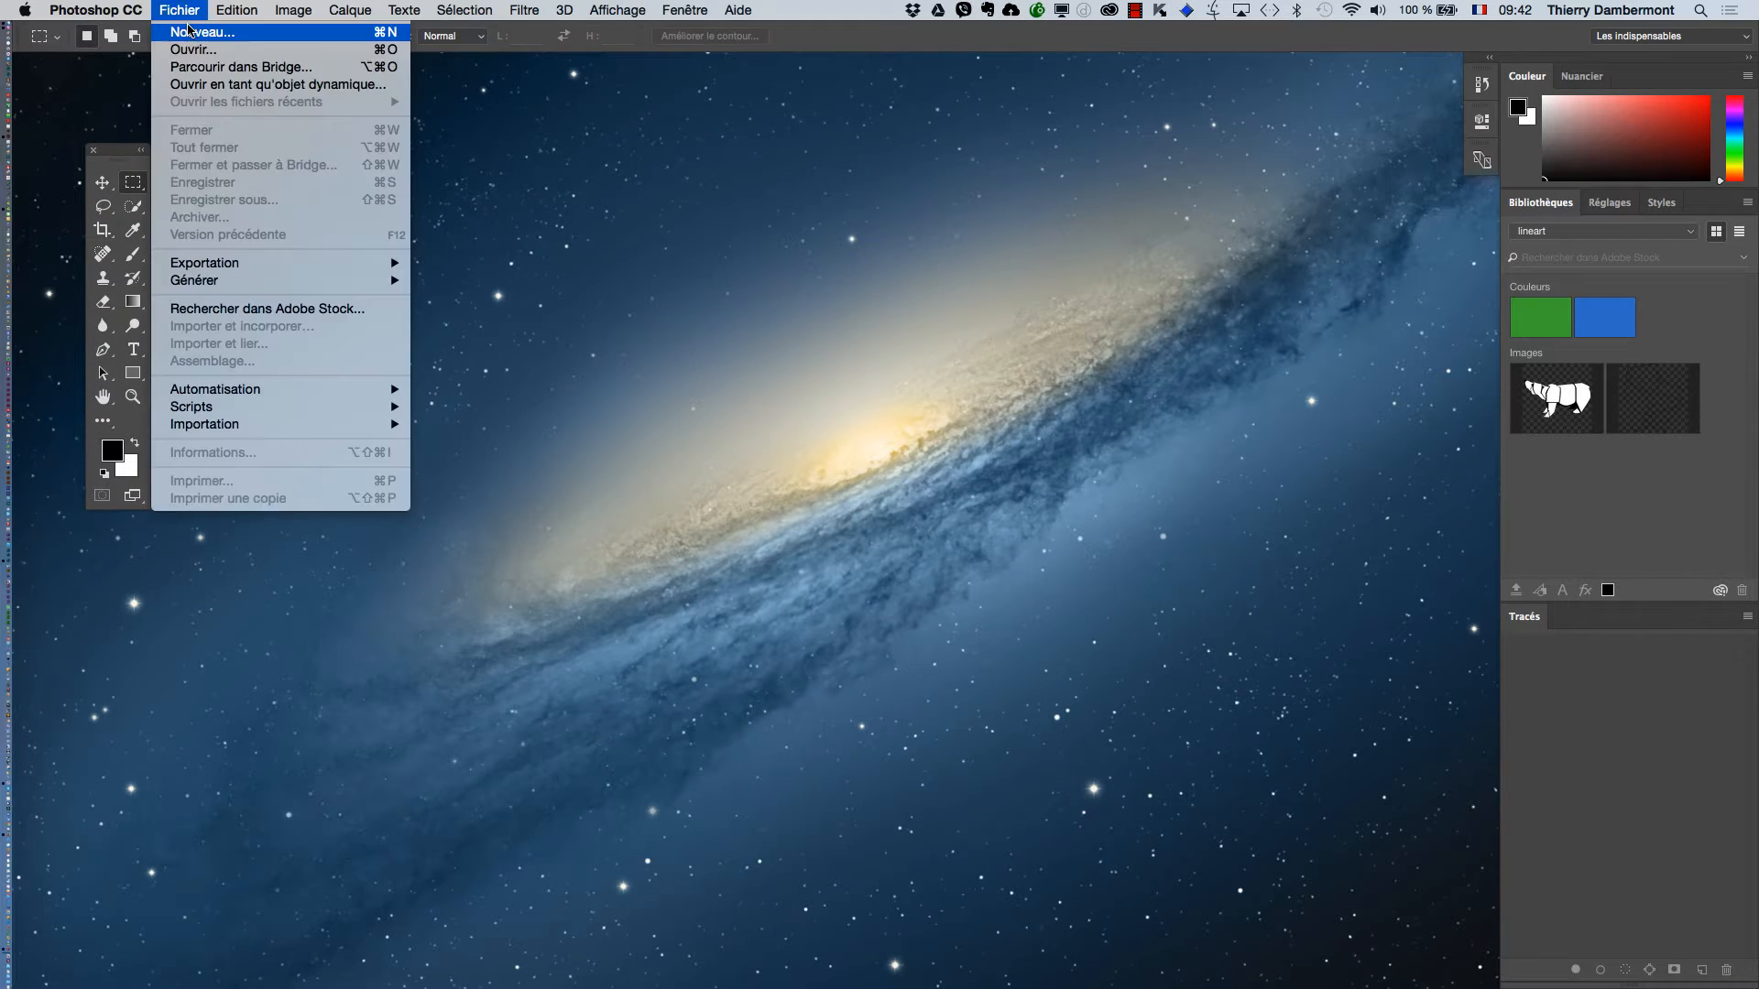
left_click(191, 32)
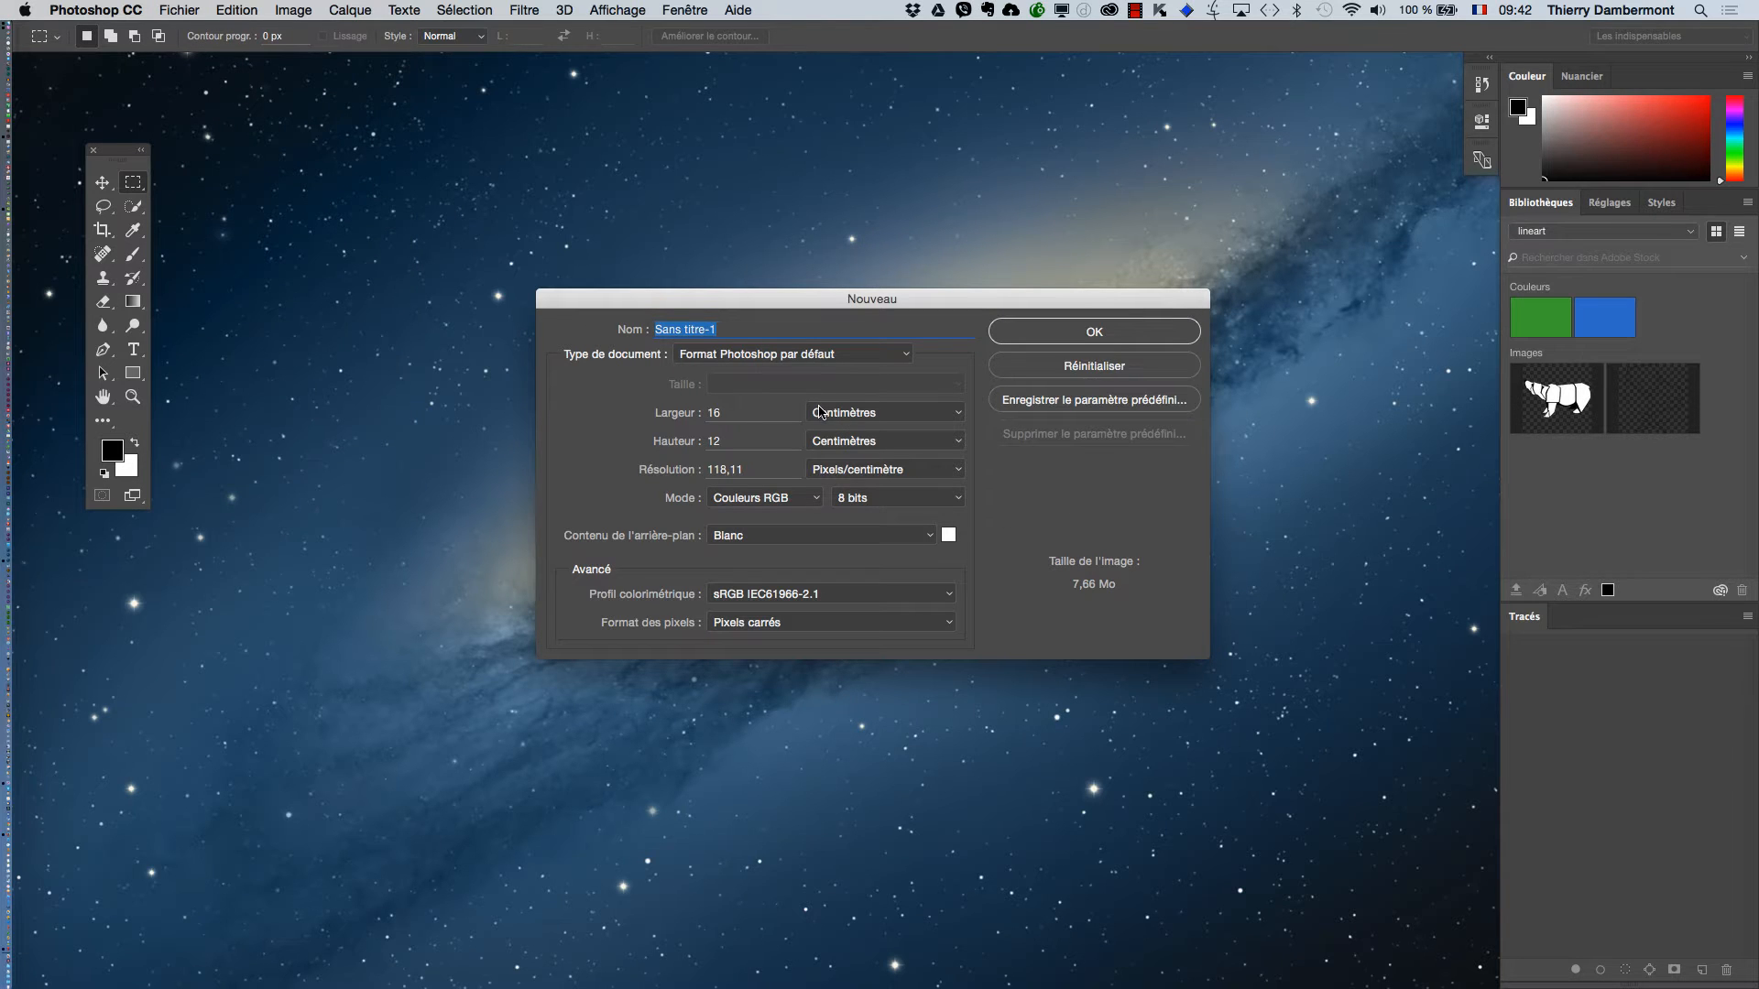
key("alt+super+equal")
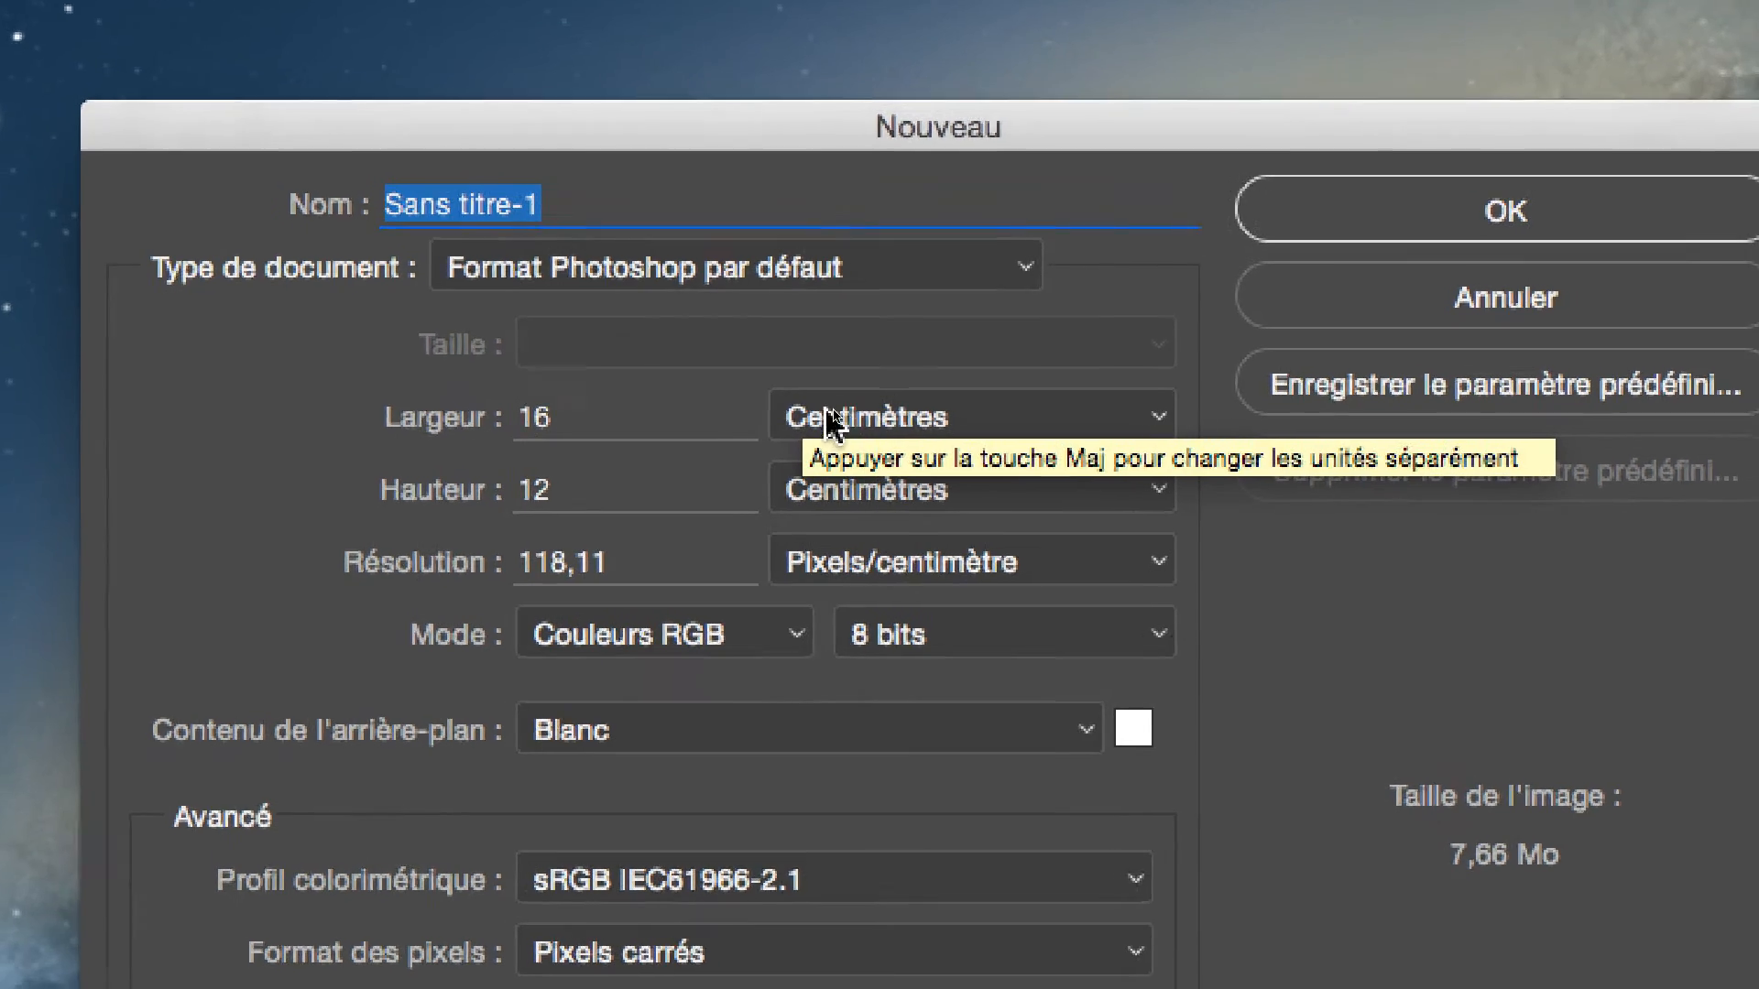
left_click(873, 414)
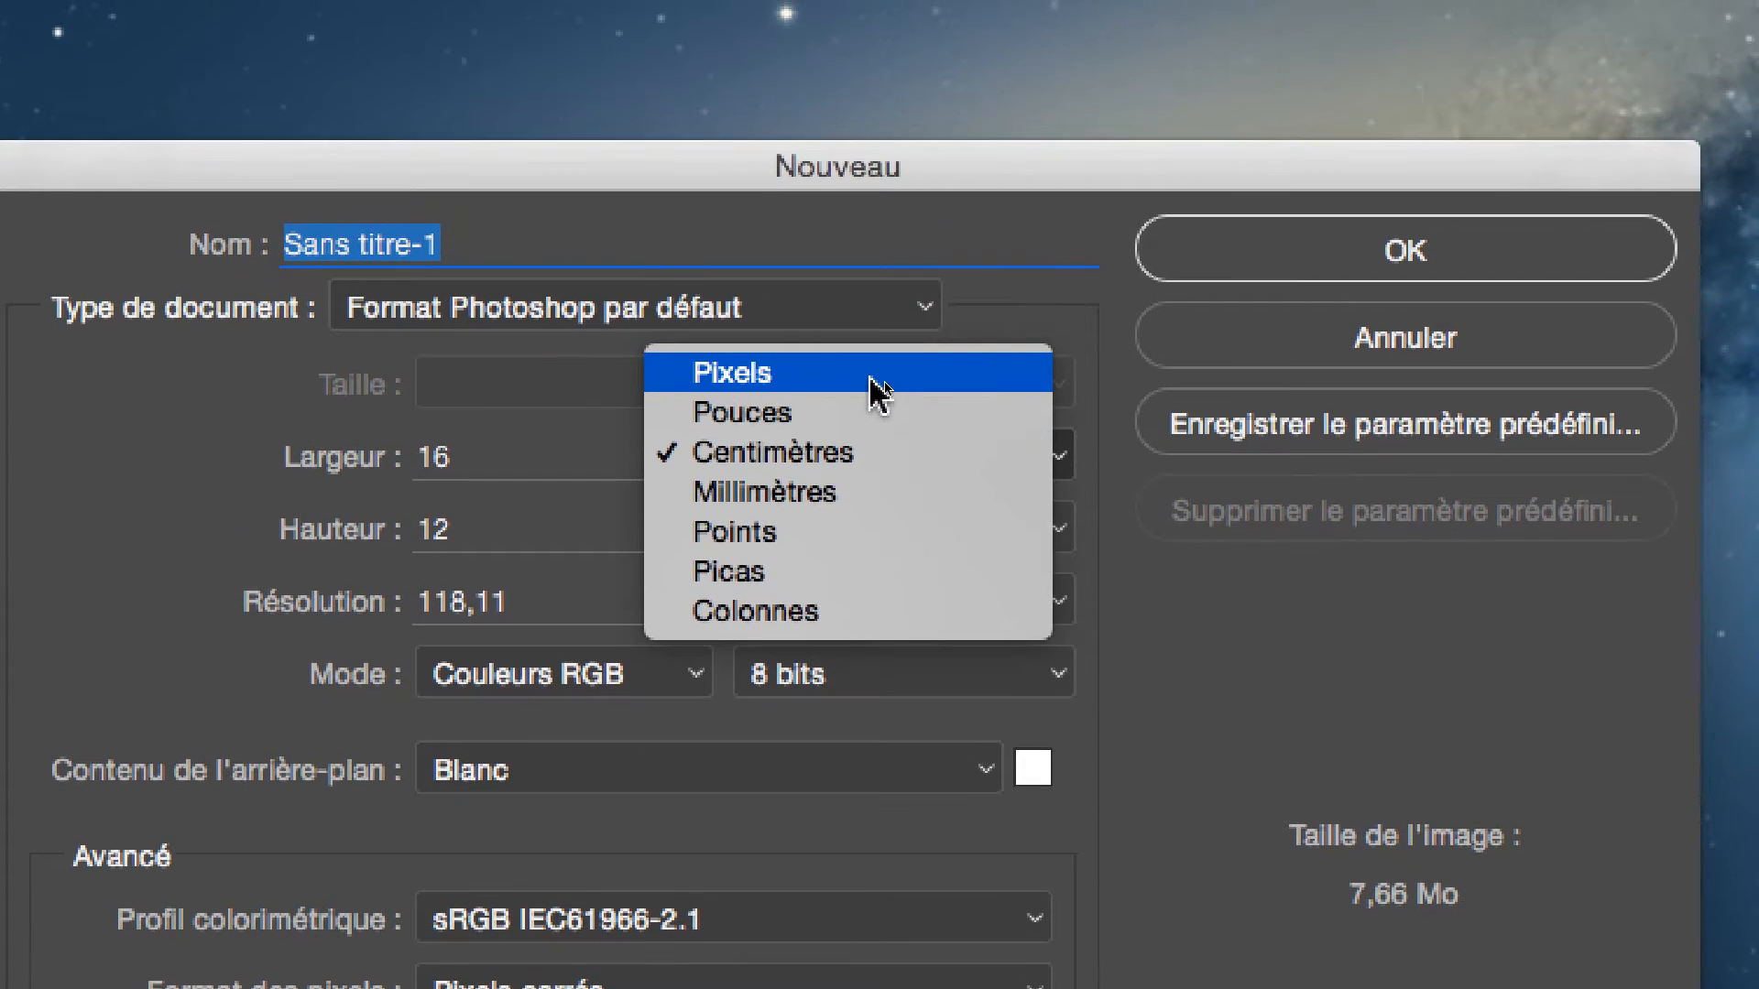
left_click(878, 390)
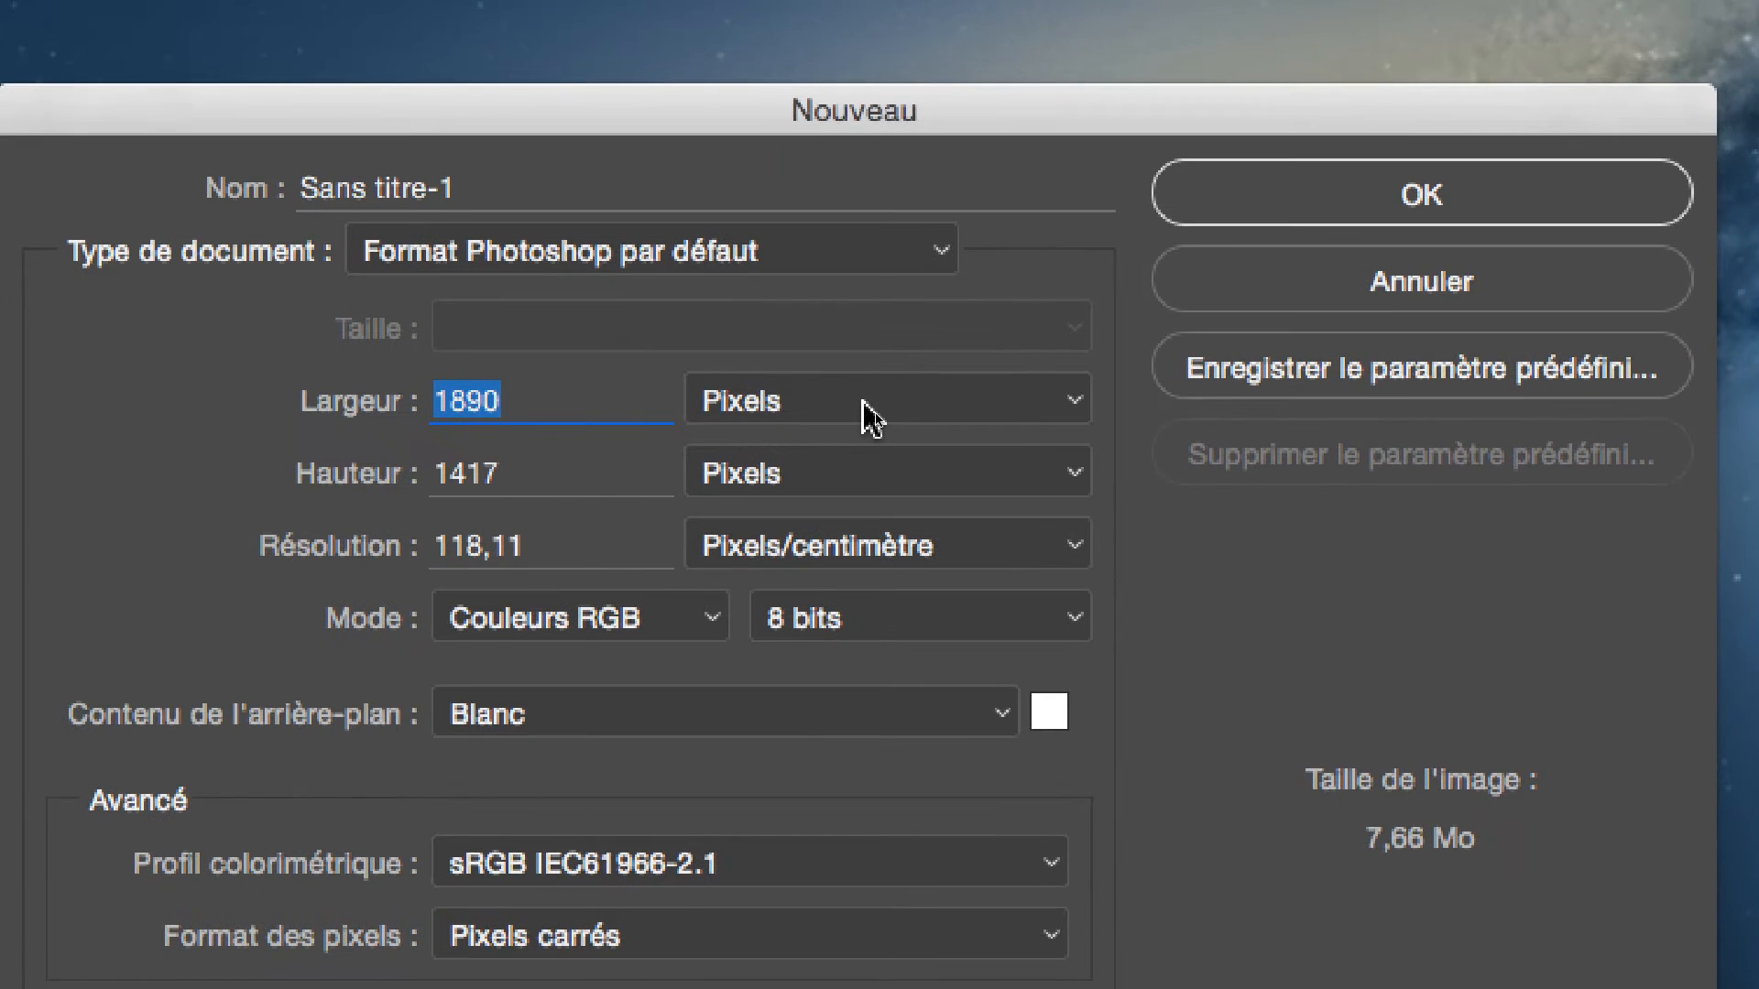
- Set the new document's width to 2000 pixels and height to 1000 pixels, and create it
key("alt")
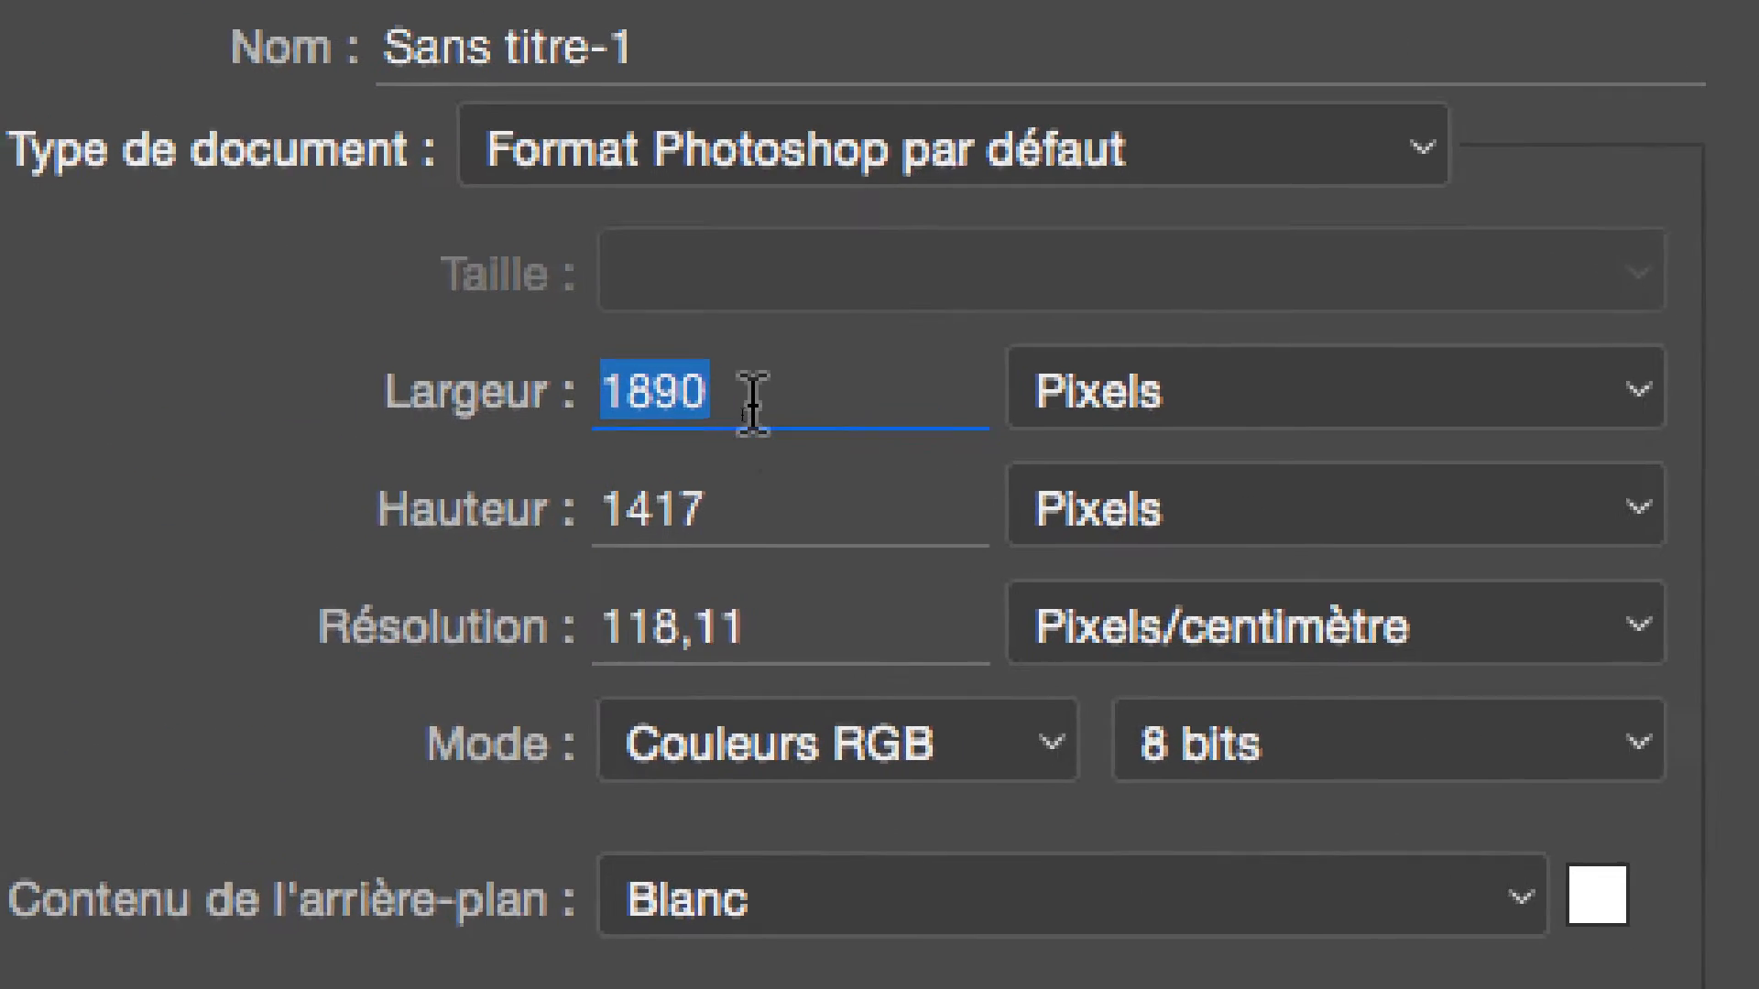
left_click(305, 400)
left_click_drag(750, 403, 562, 404)
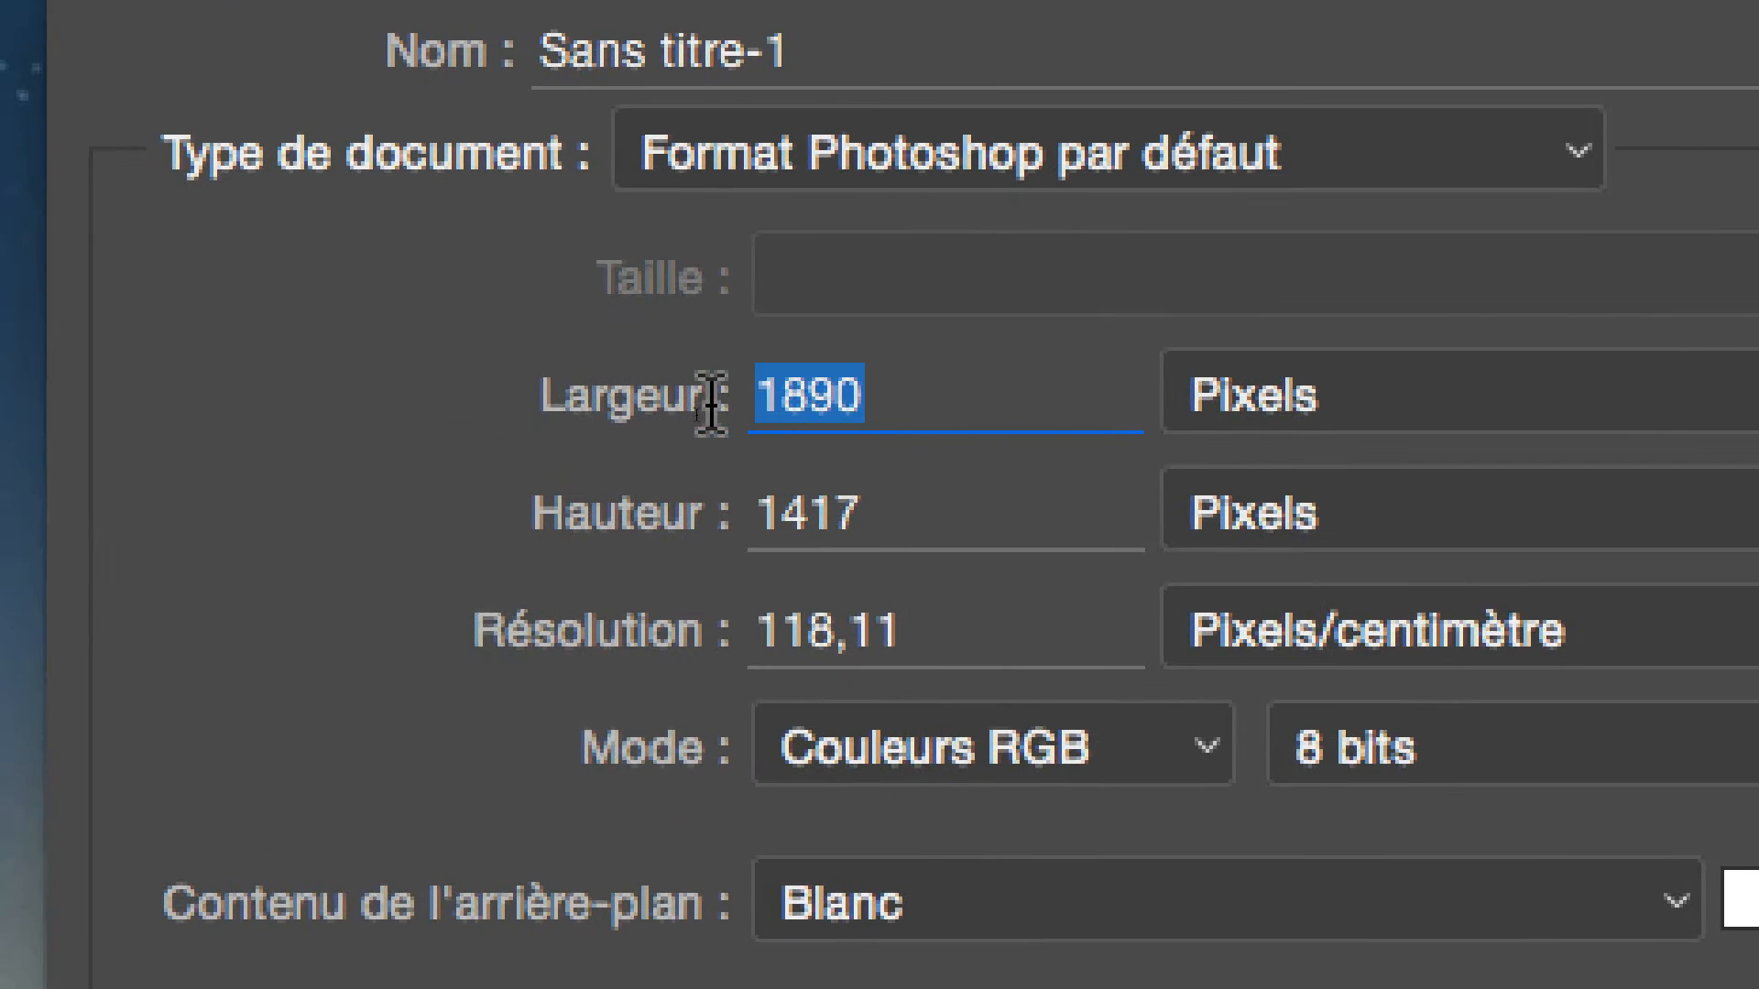
type("2000")
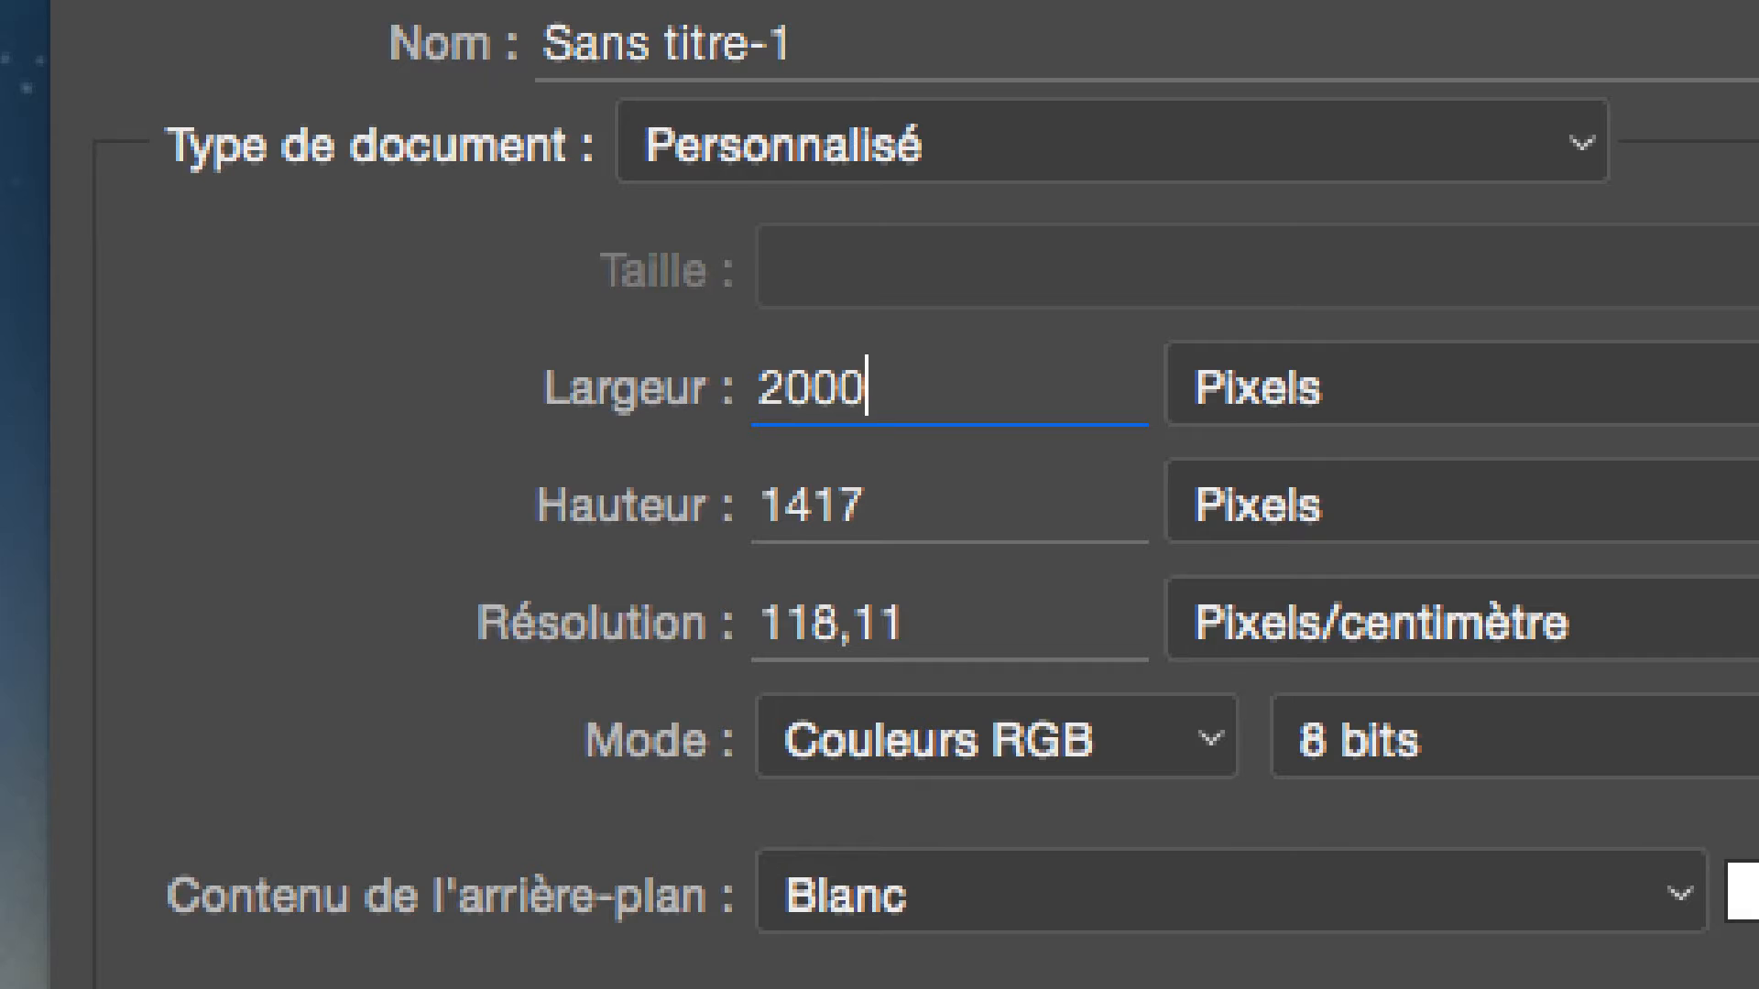
key("Tab")
type("1000")
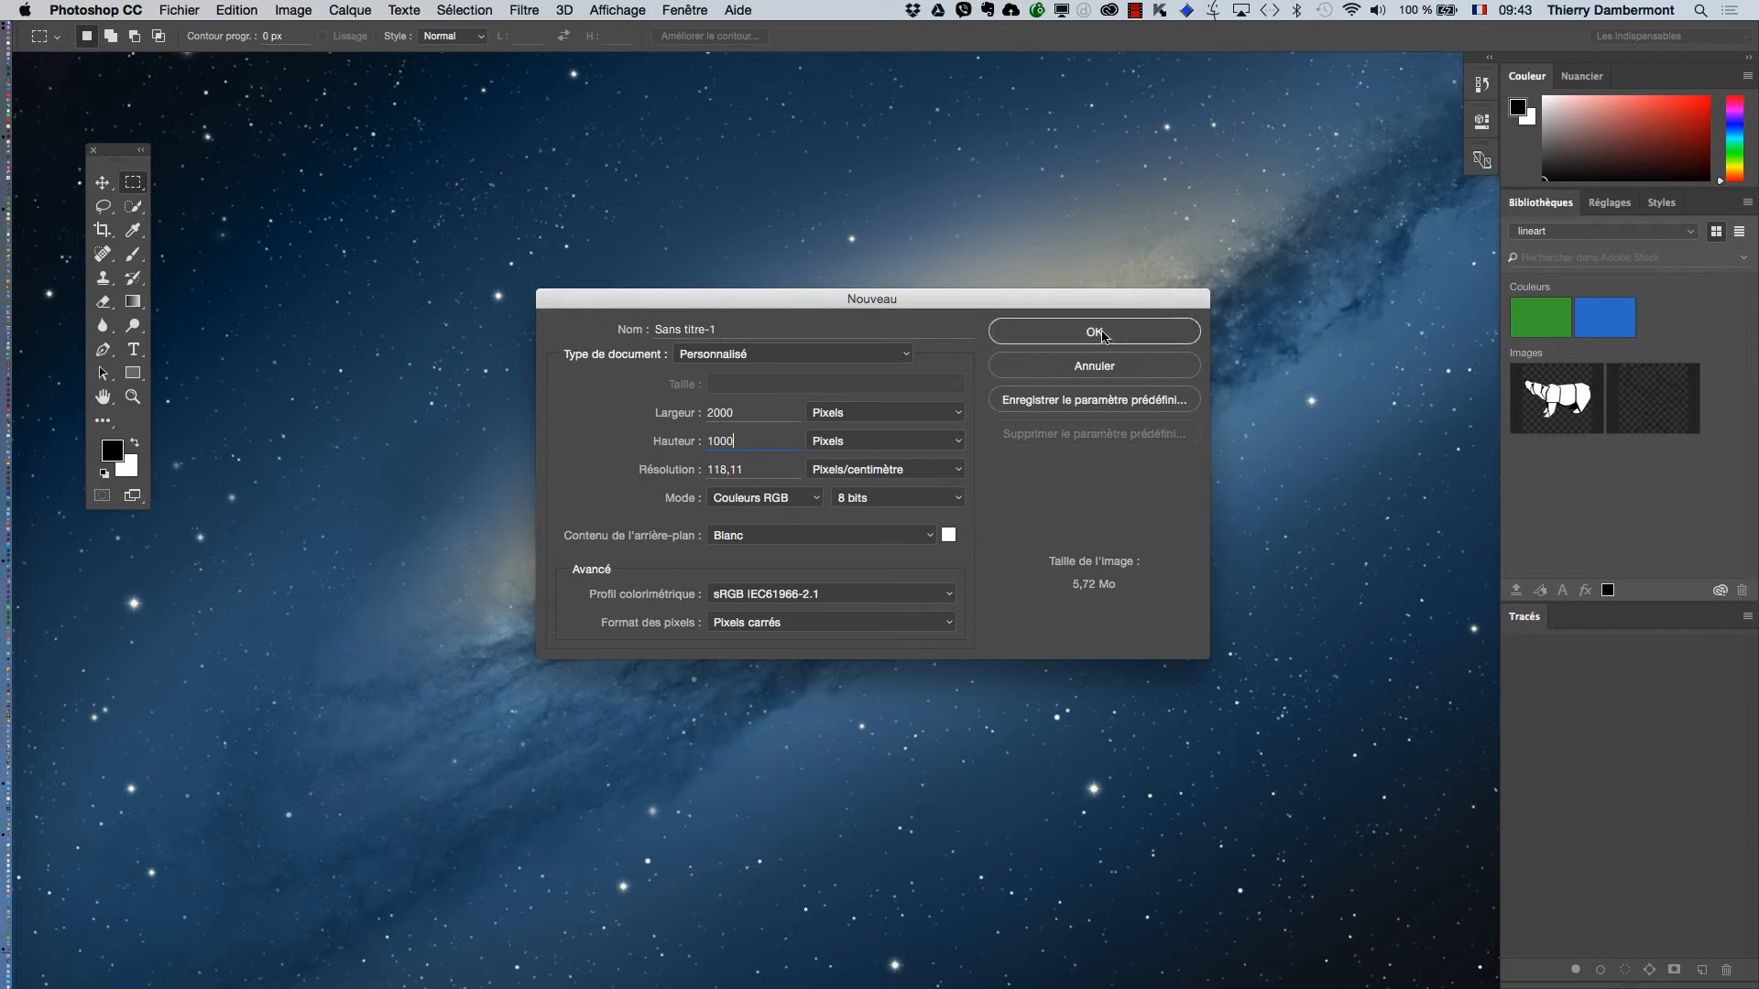
left_click(1095, 332)
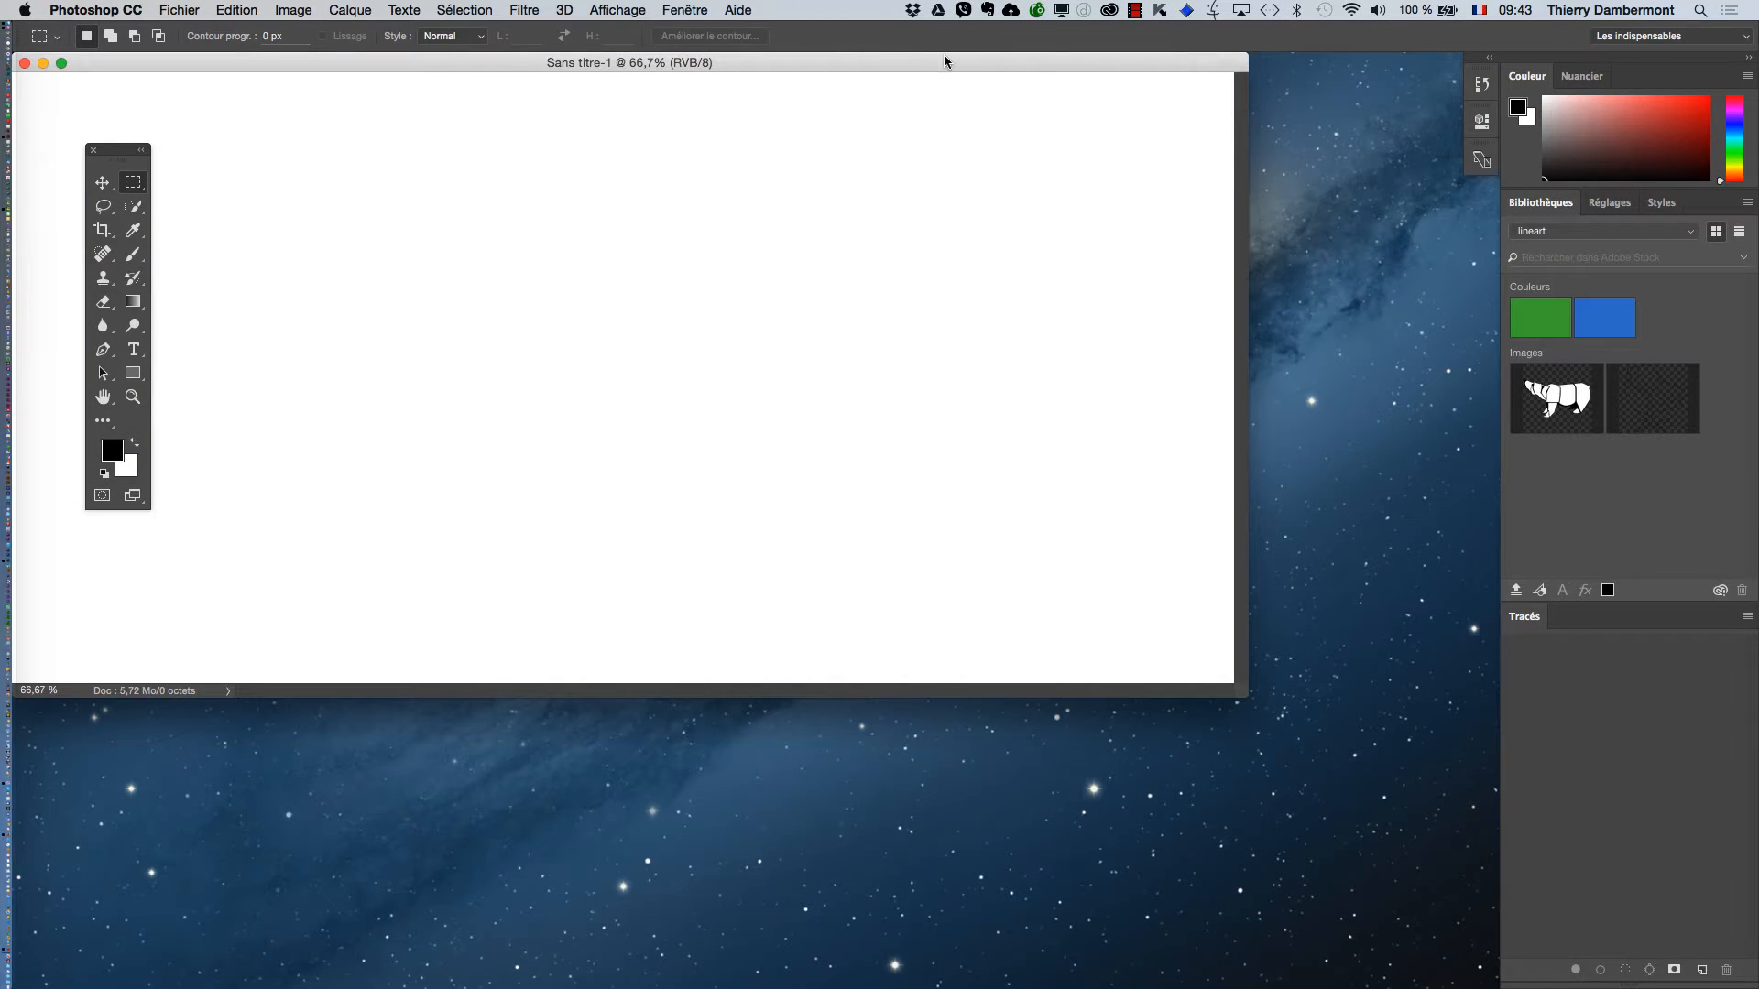
- Switch the document to full screen mode with the menu bar, centring the canvas and moving the toolbox clear of it
key("f")
left_click_drag(954, 294, 852, 257)
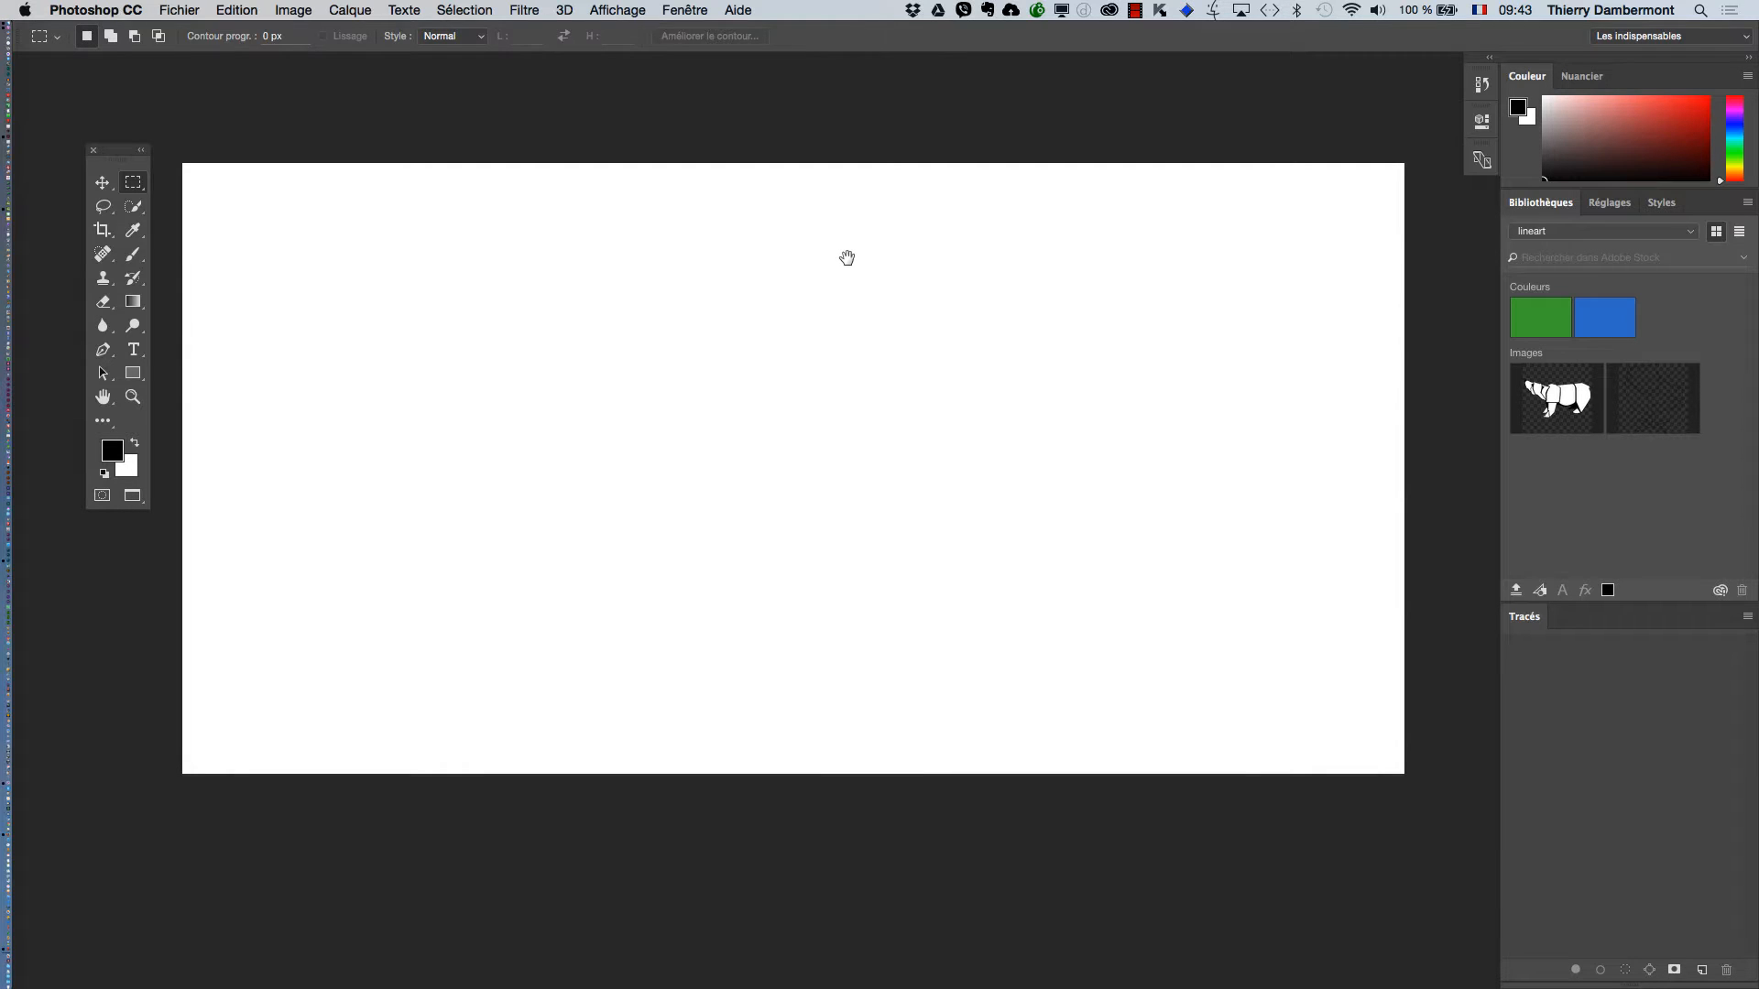
left_click_drag(846, 257, 924, 288)
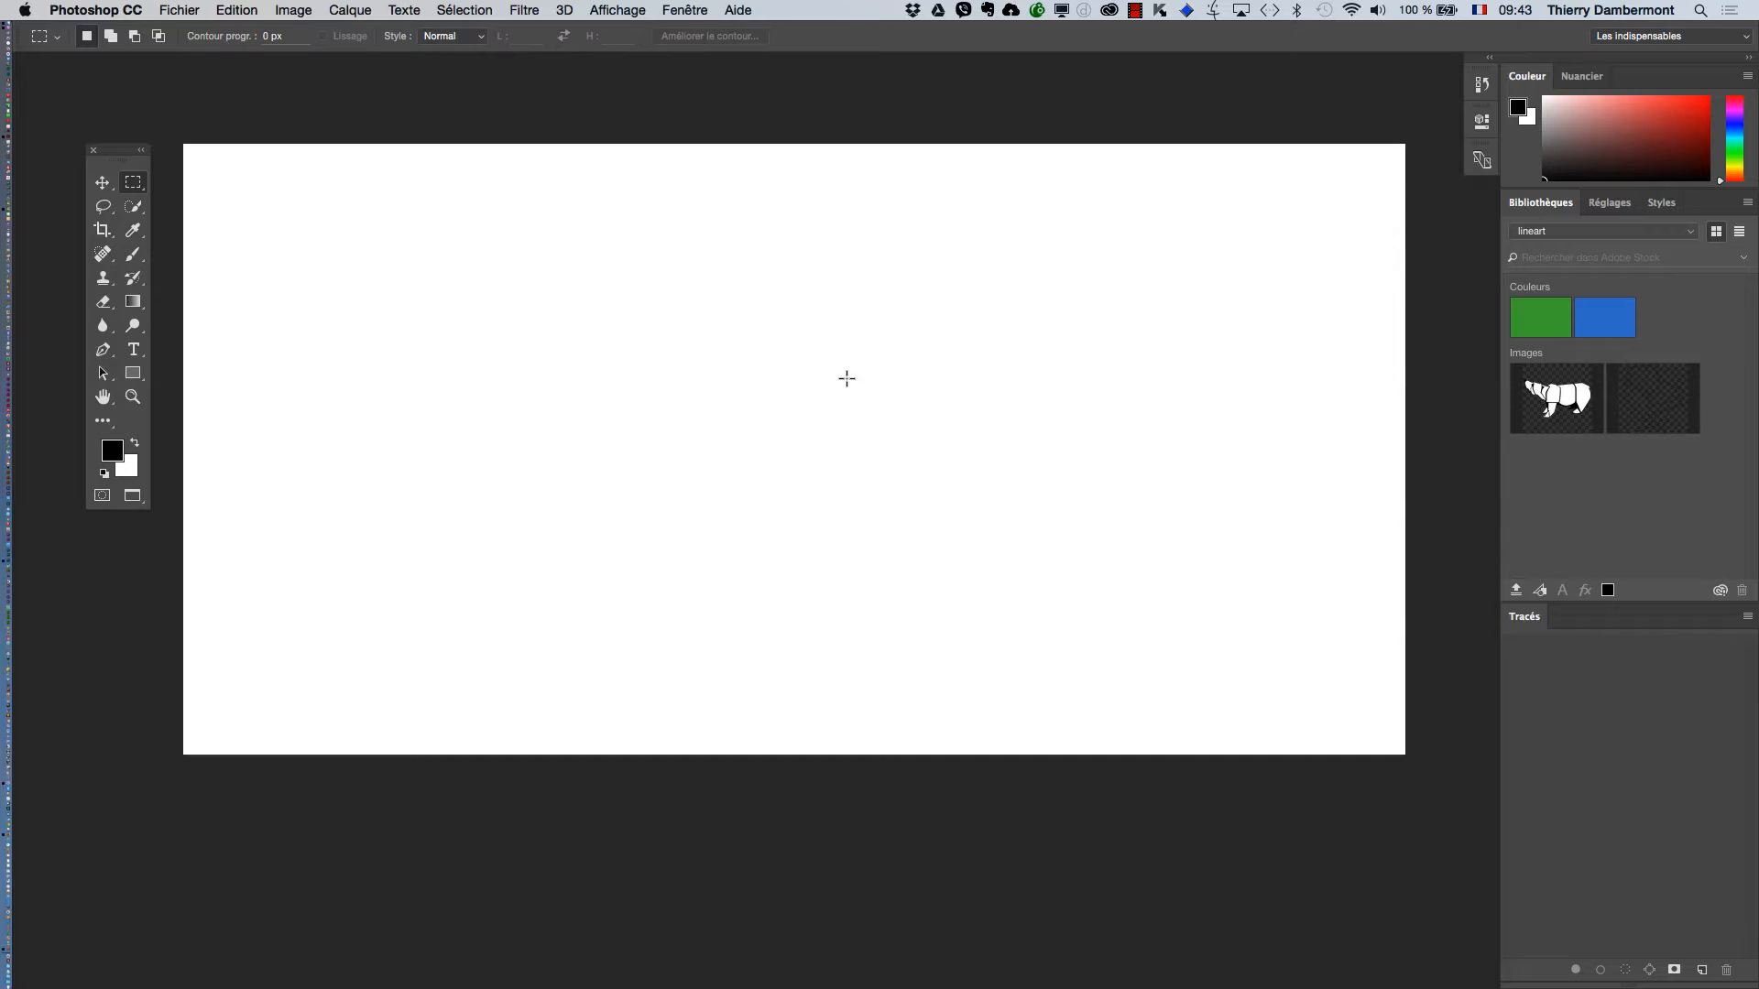
left_click_drag(126, 153, 112, 122)
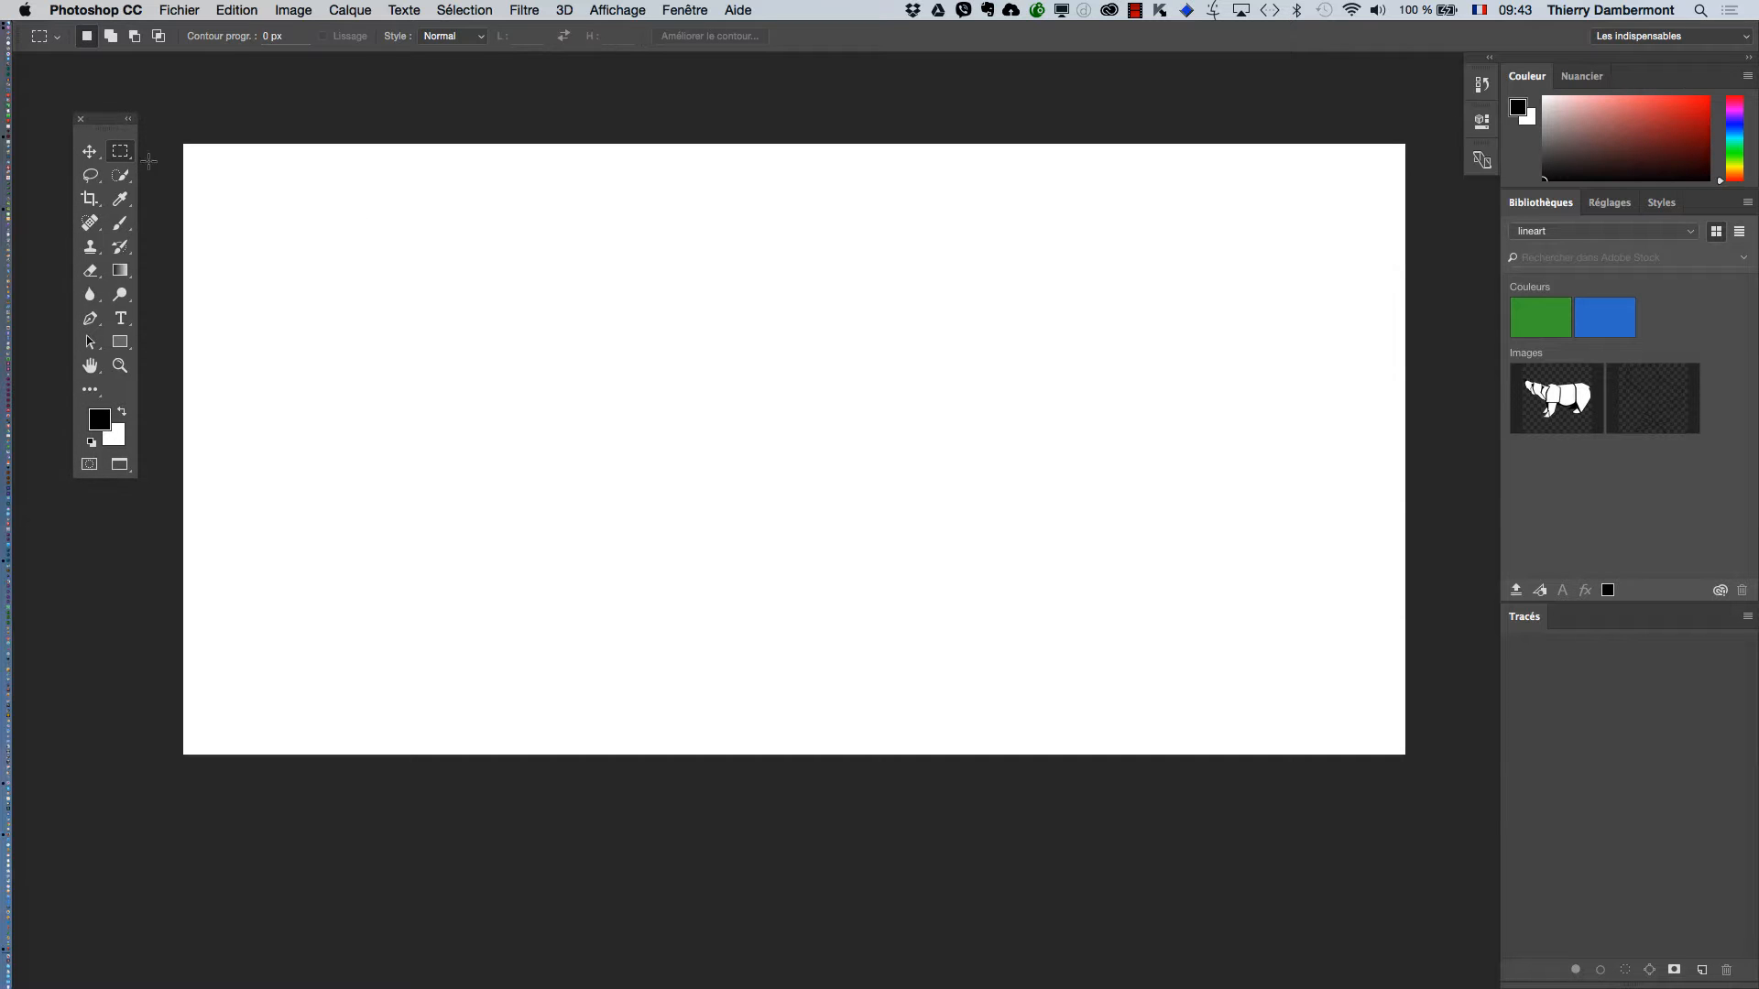
- Set the interface colour theme to light grey, the third option, and return to the Rectangular Marquee tool
left_click(96, 10)
mouse_move(120, 77)
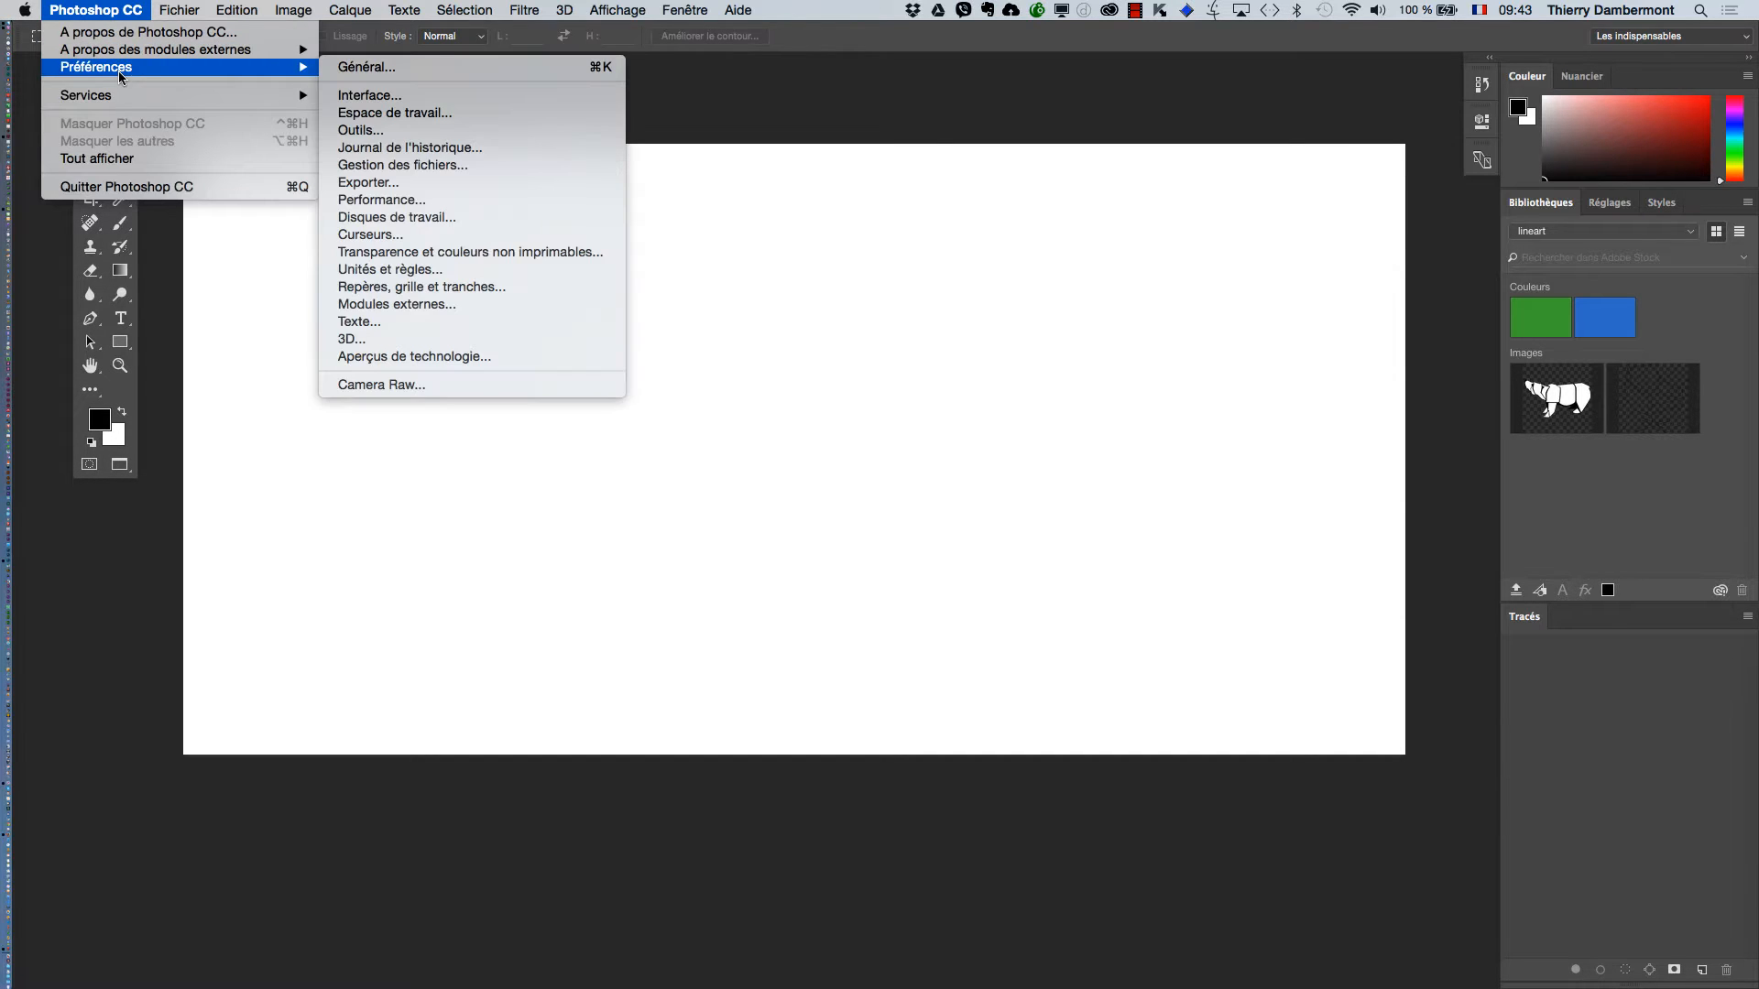
left_click(394, 94)
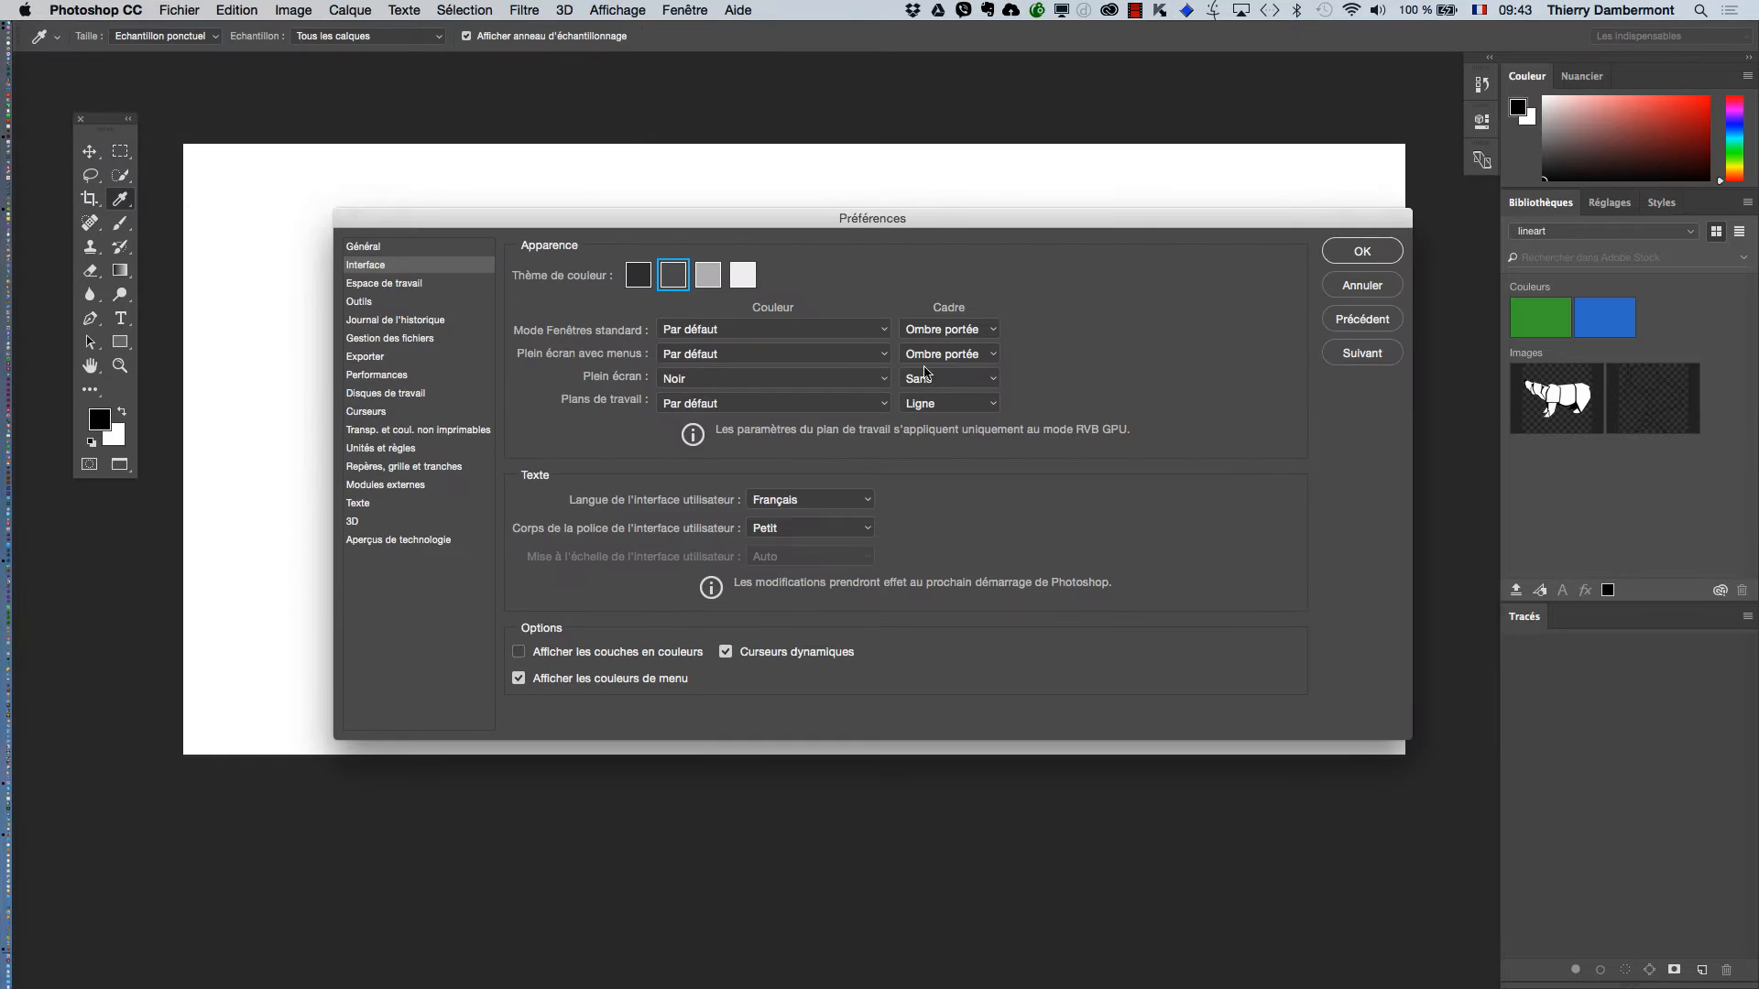
left_click(708, 276)
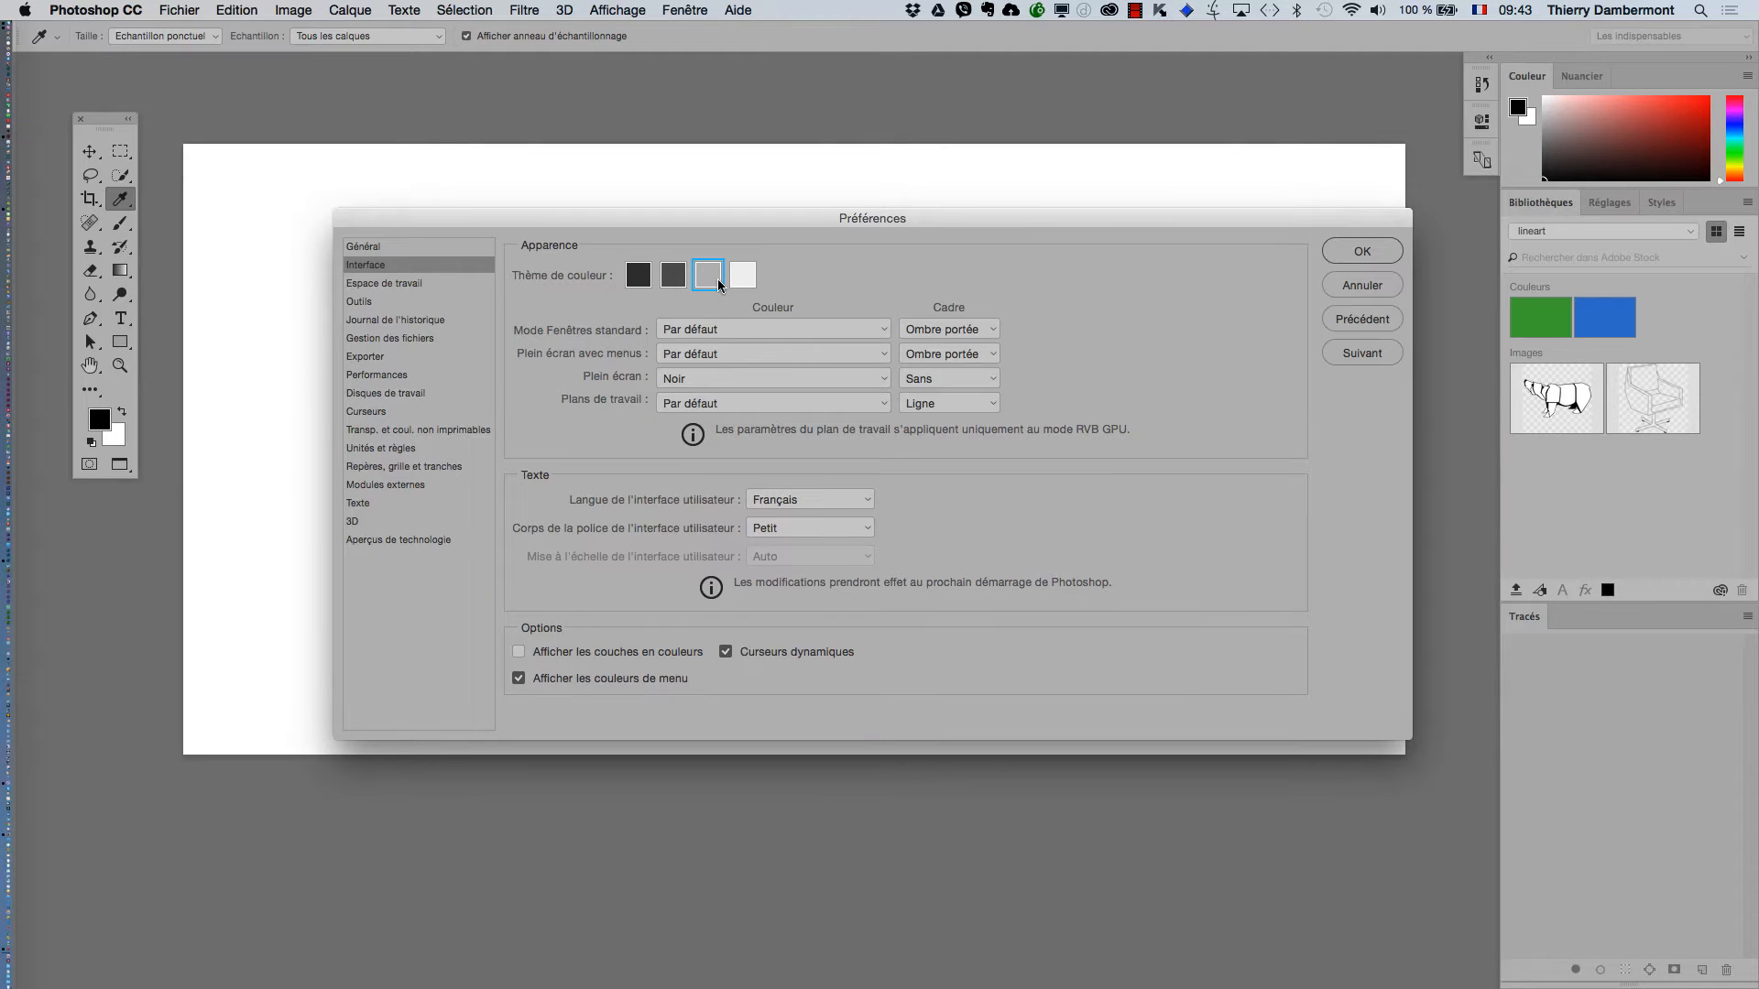
left_click(1336, 256)
key("m")
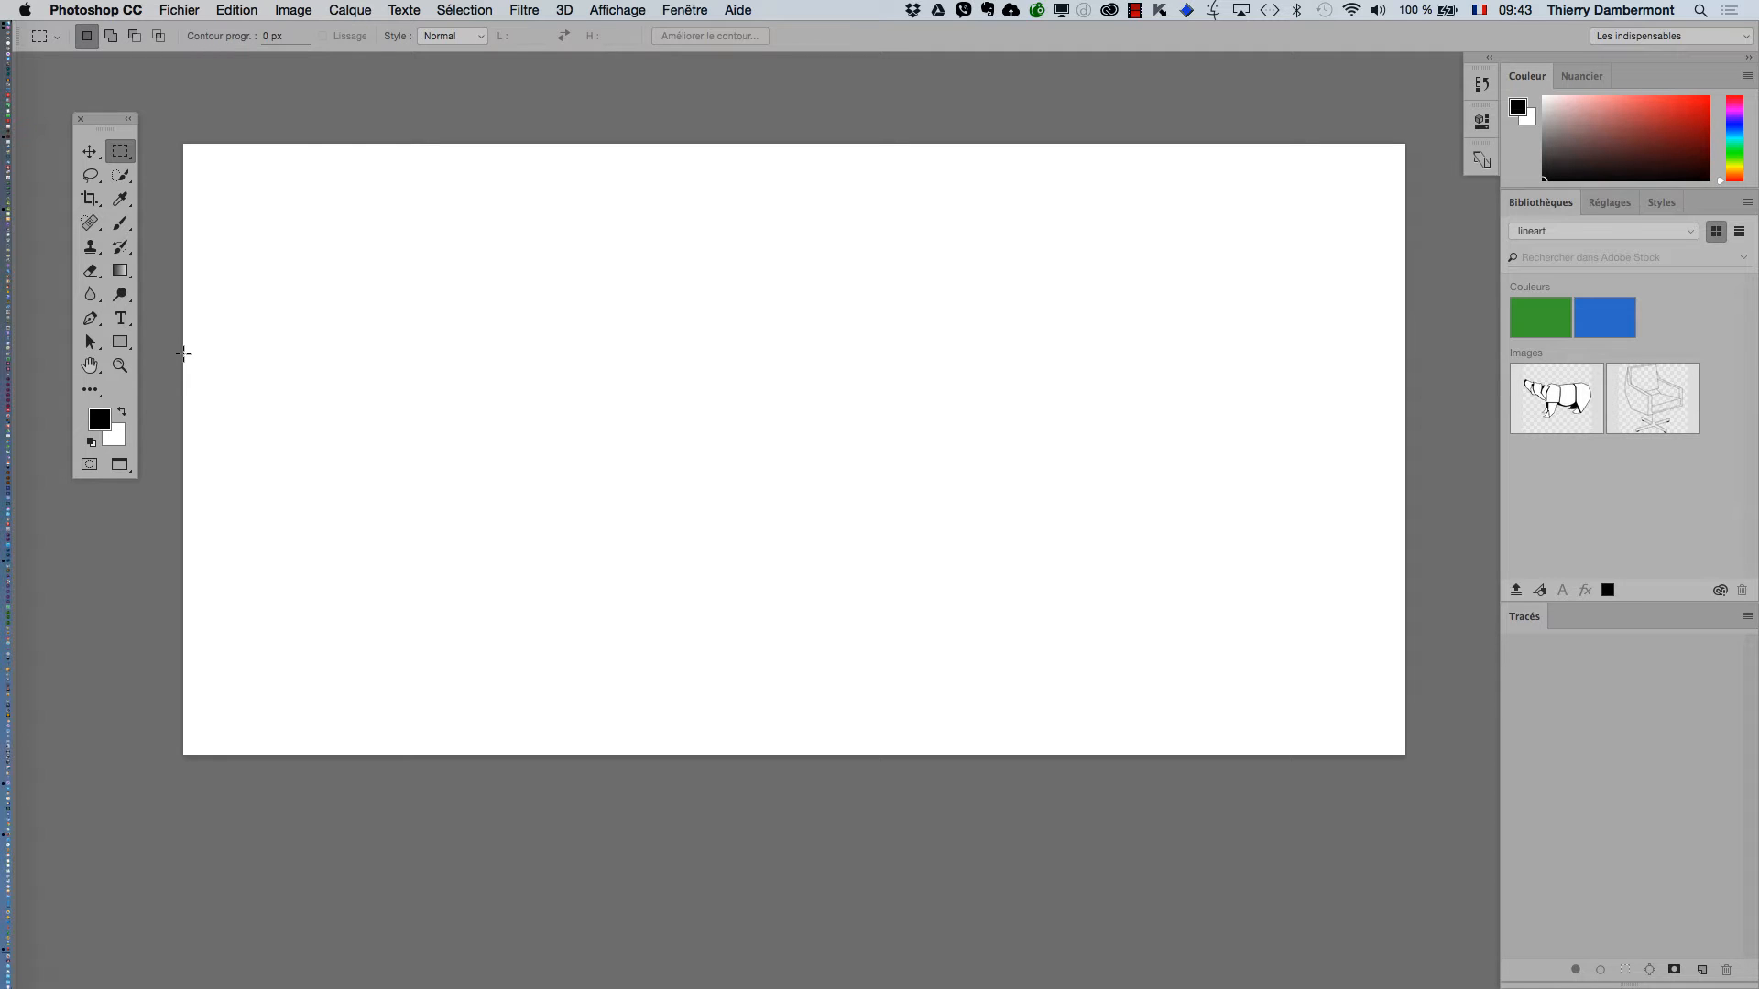
- Add the text "AcraPhoto" on the canvas with the Horizontal Type tool and commit it
key("t")
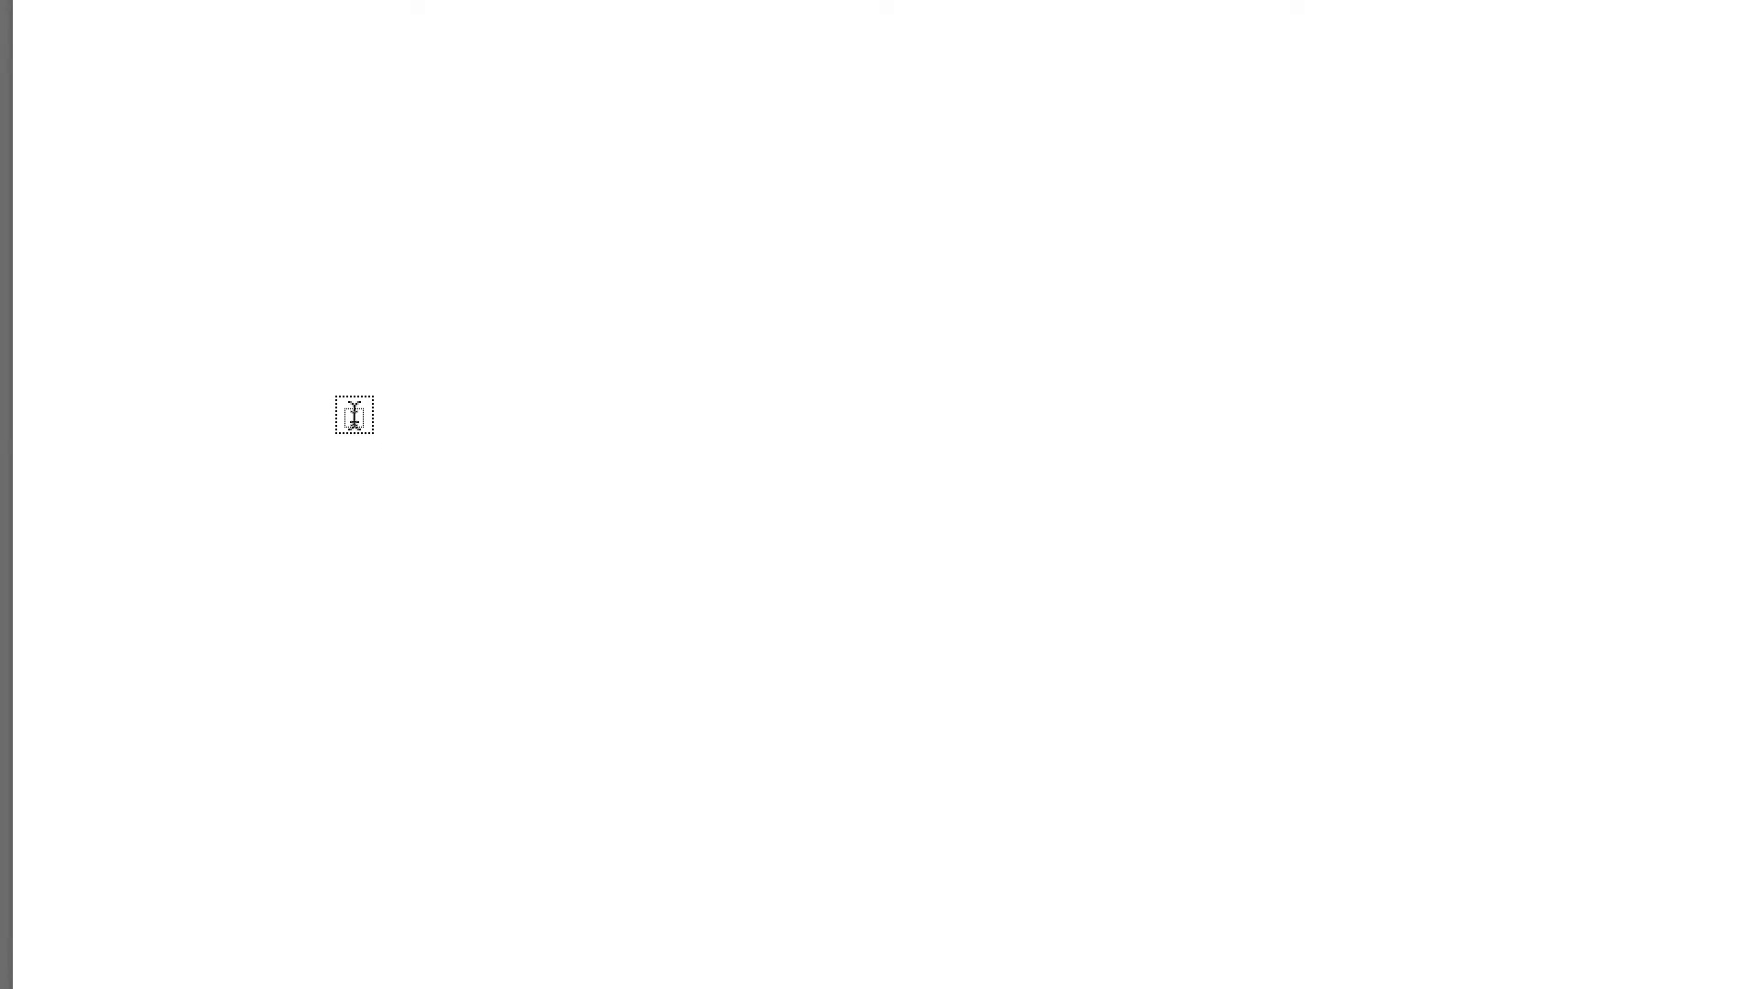
left_click(354, 422)
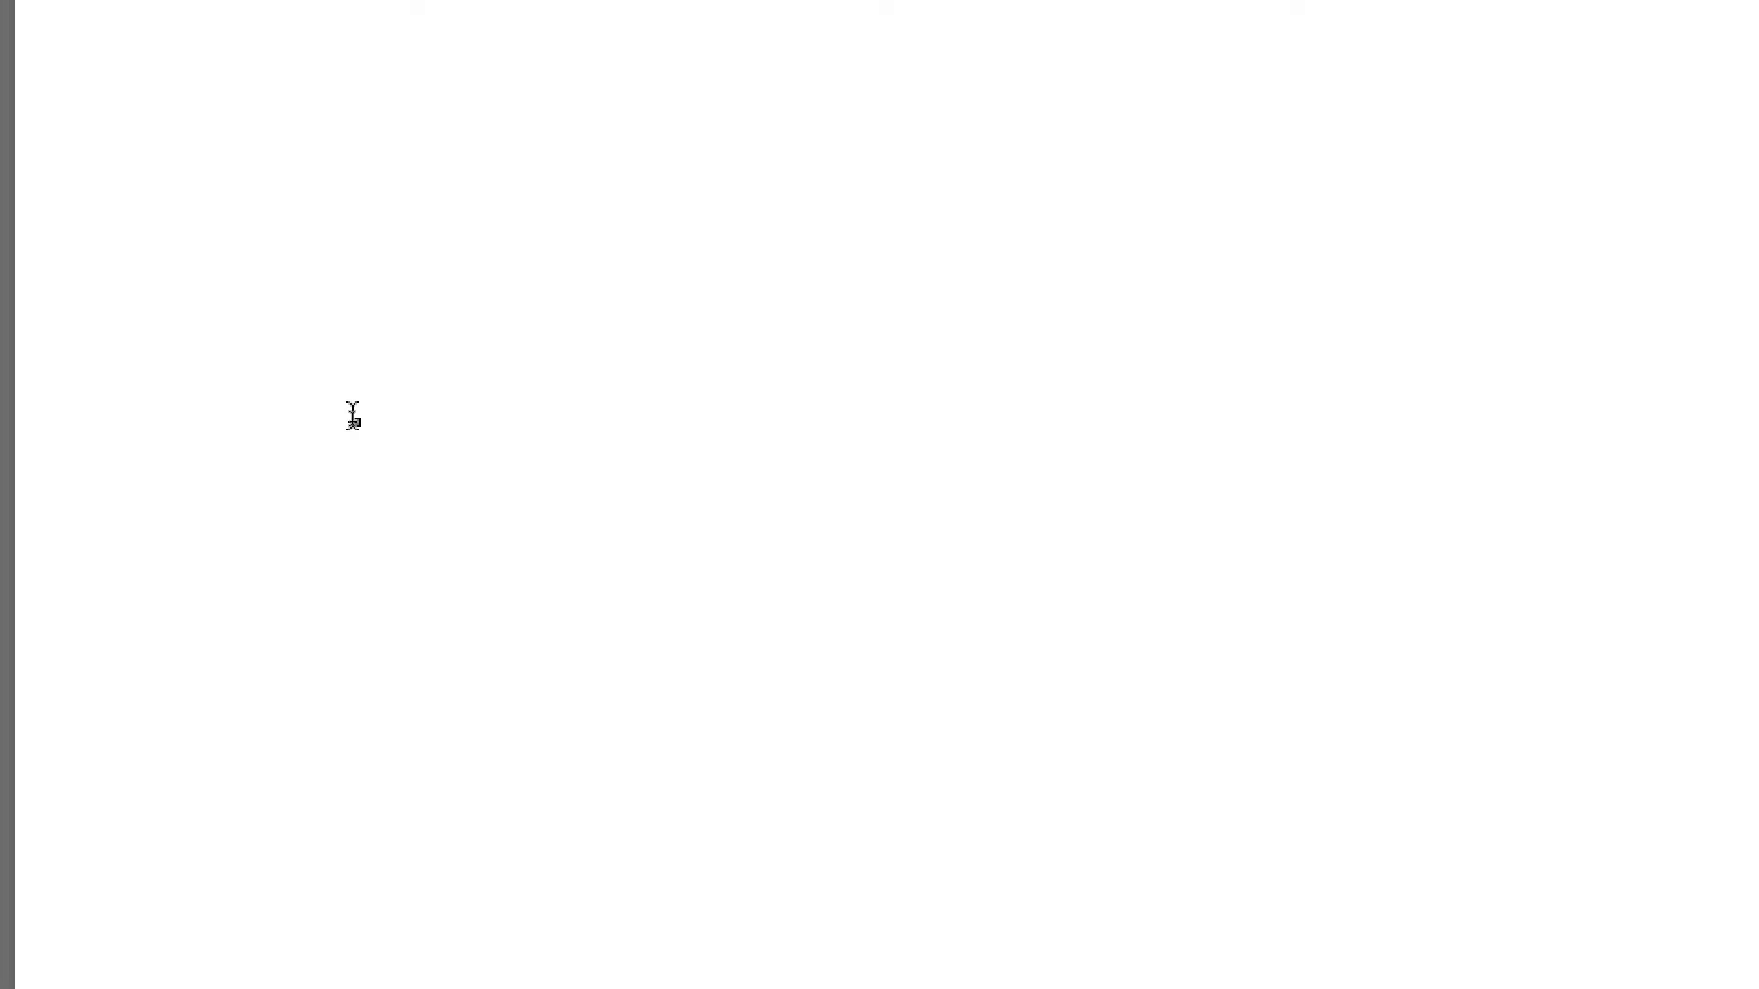
key("Escape")
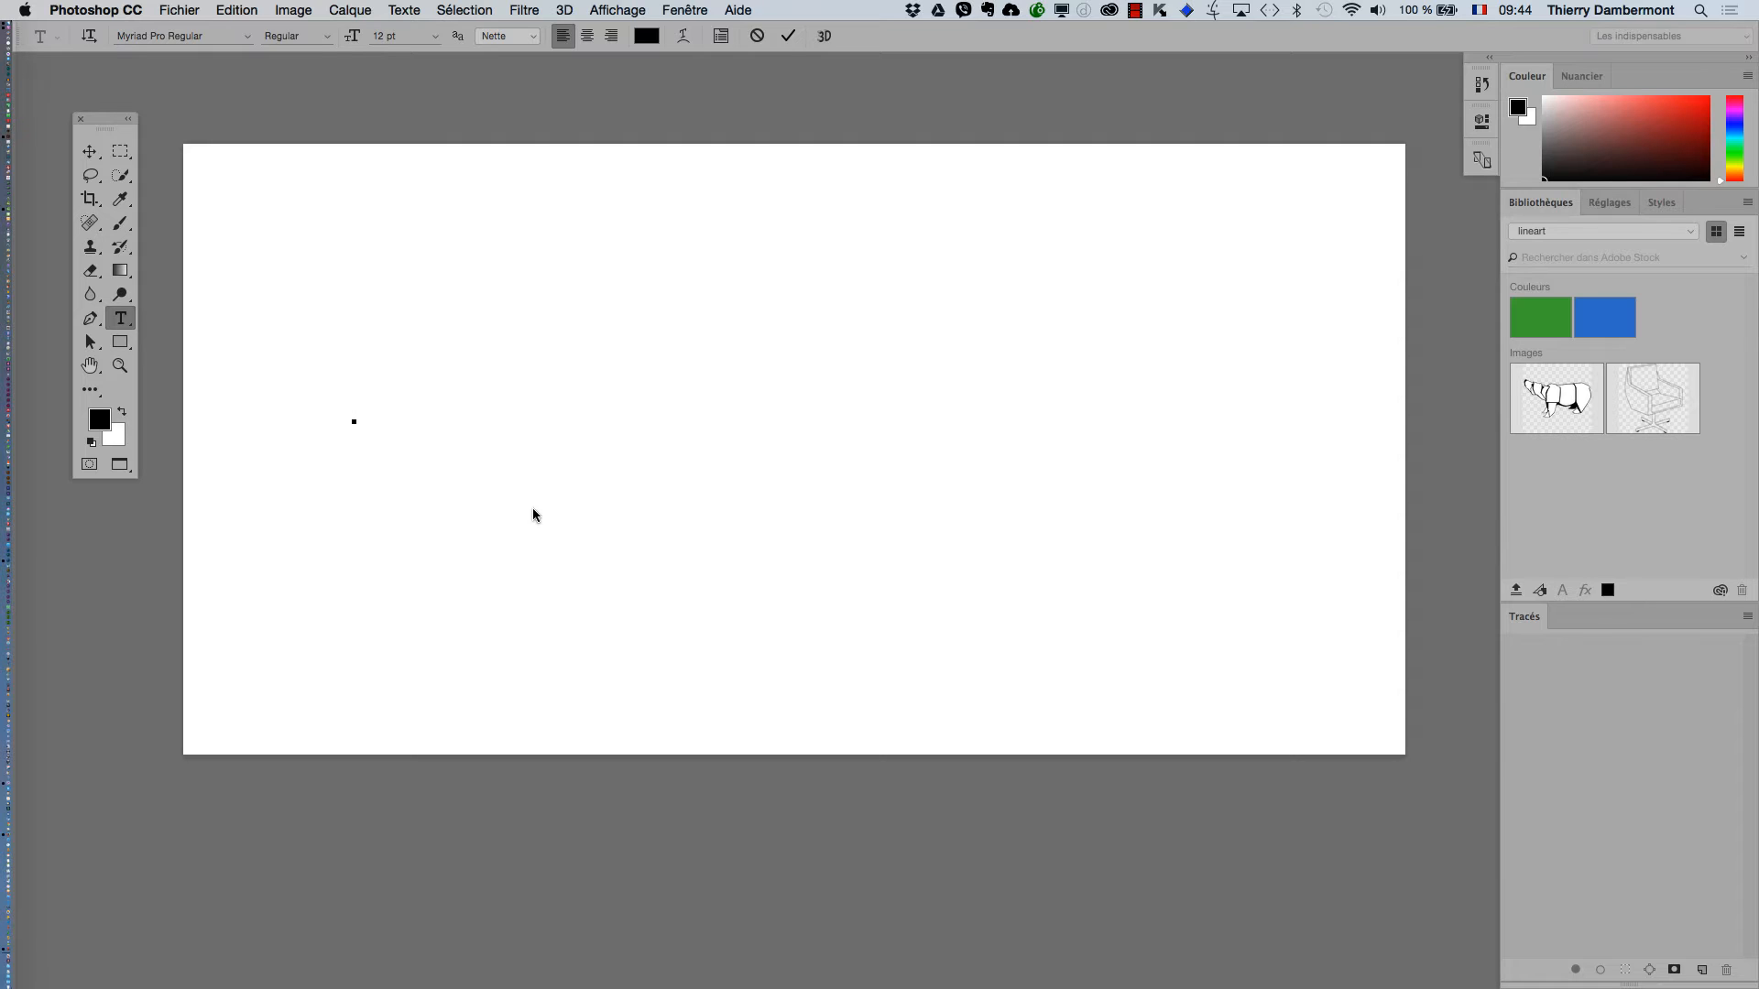
type("AcraPhoto")
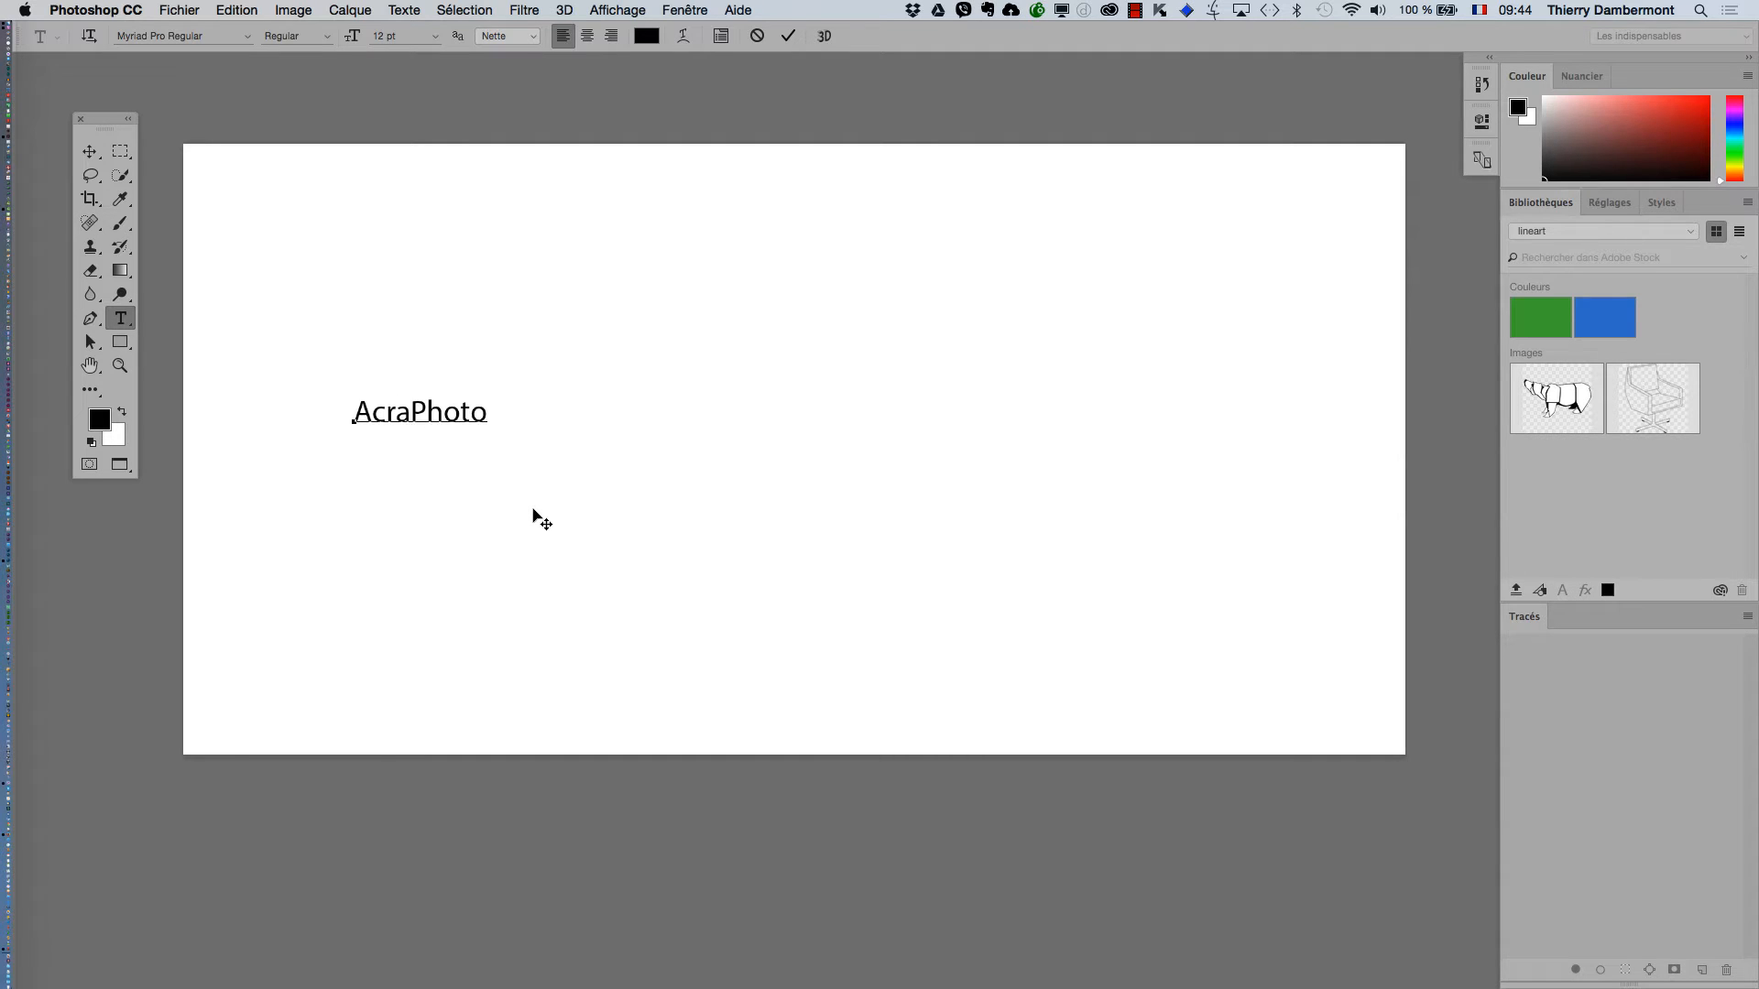
key("super+Return")
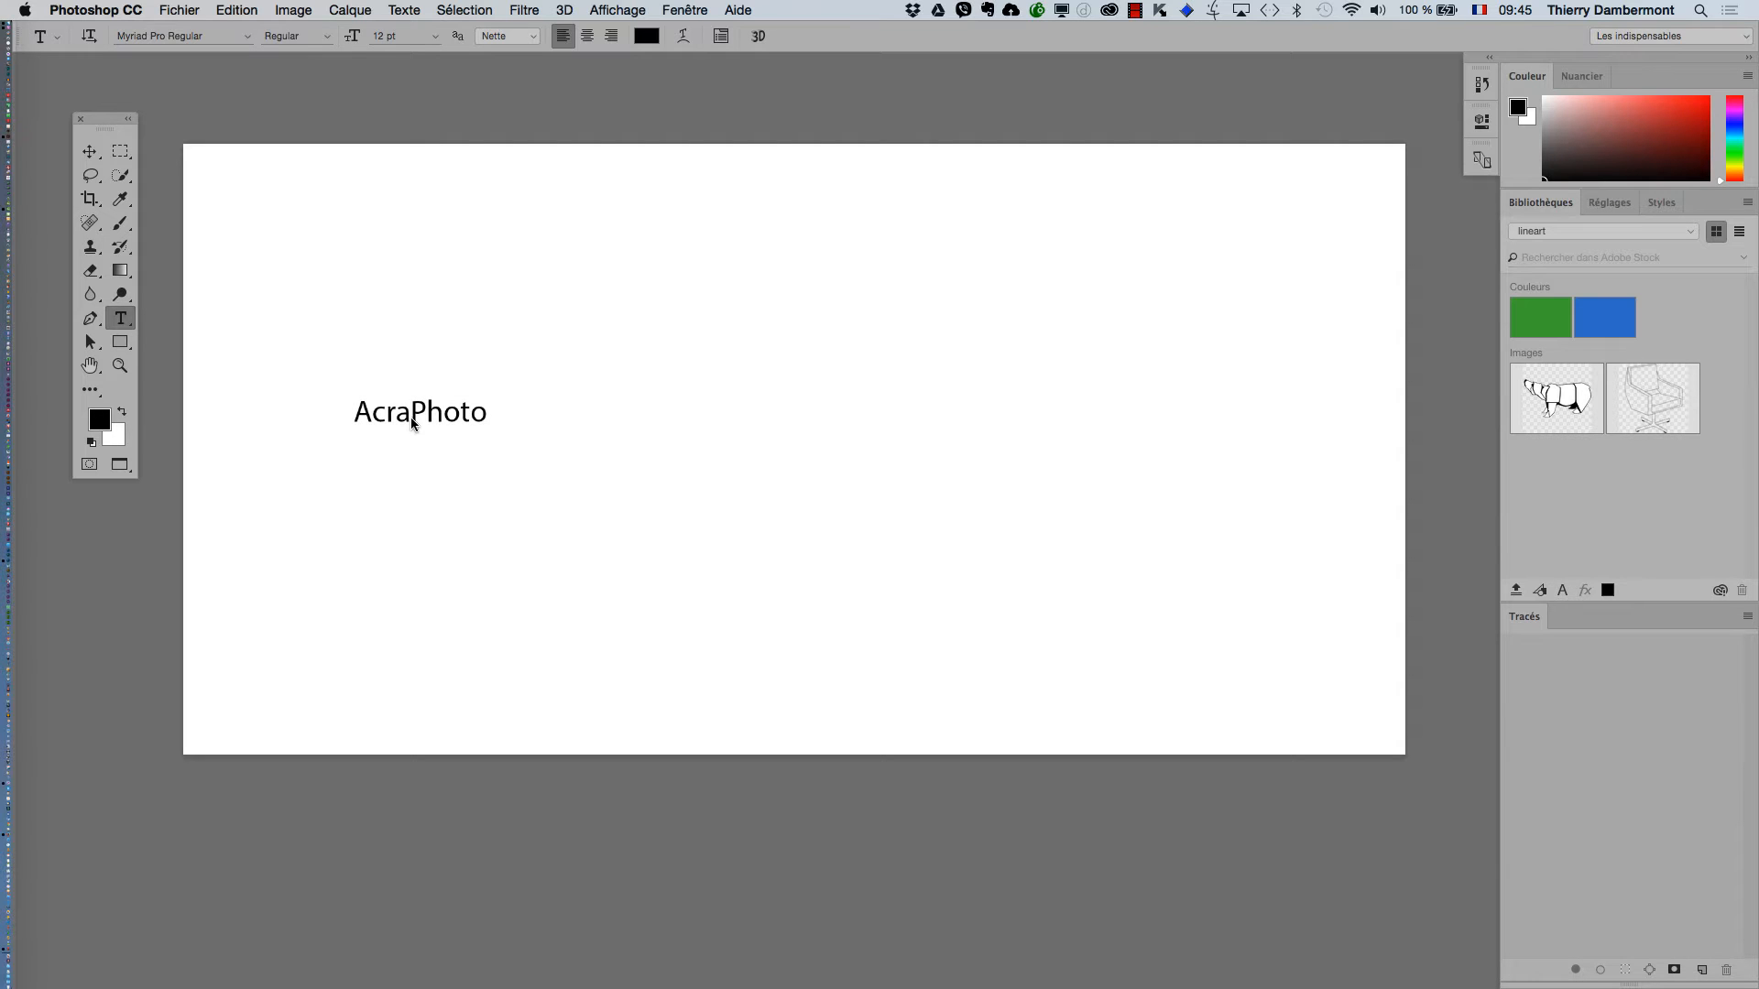
- Show the Layers panel (Calques) and move it away from the "AcraPhoto" text
left_click(683, 11)
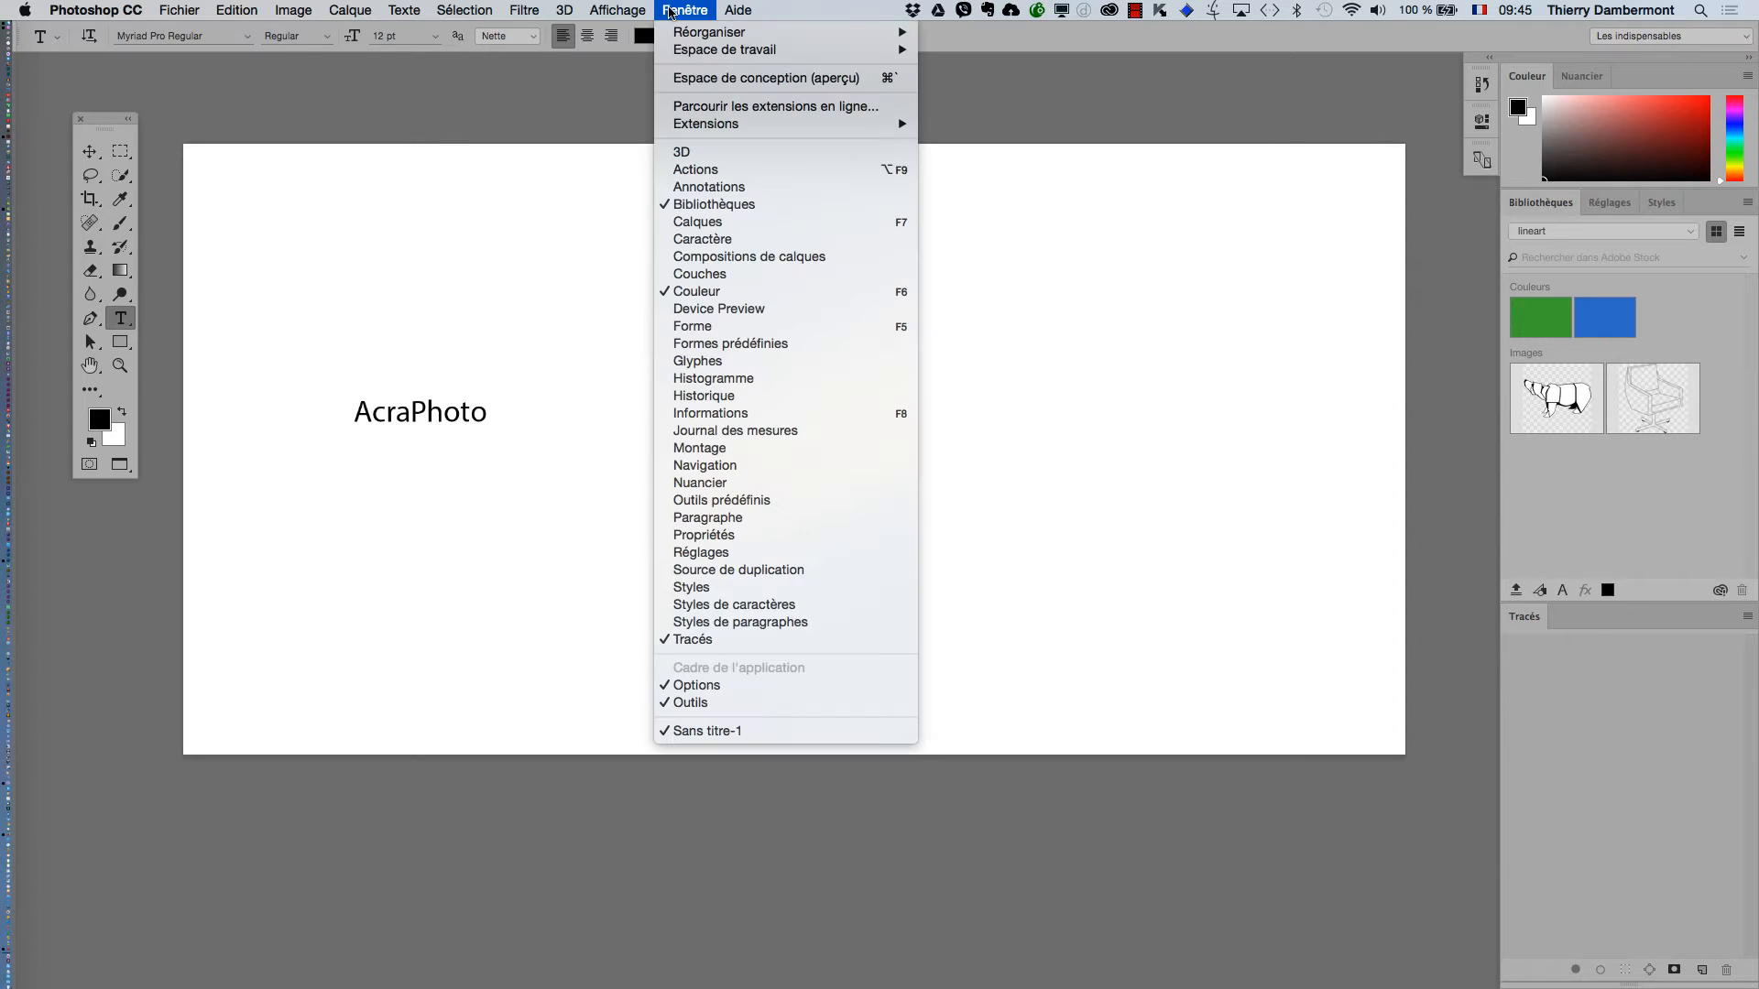
left_click(748, 229)
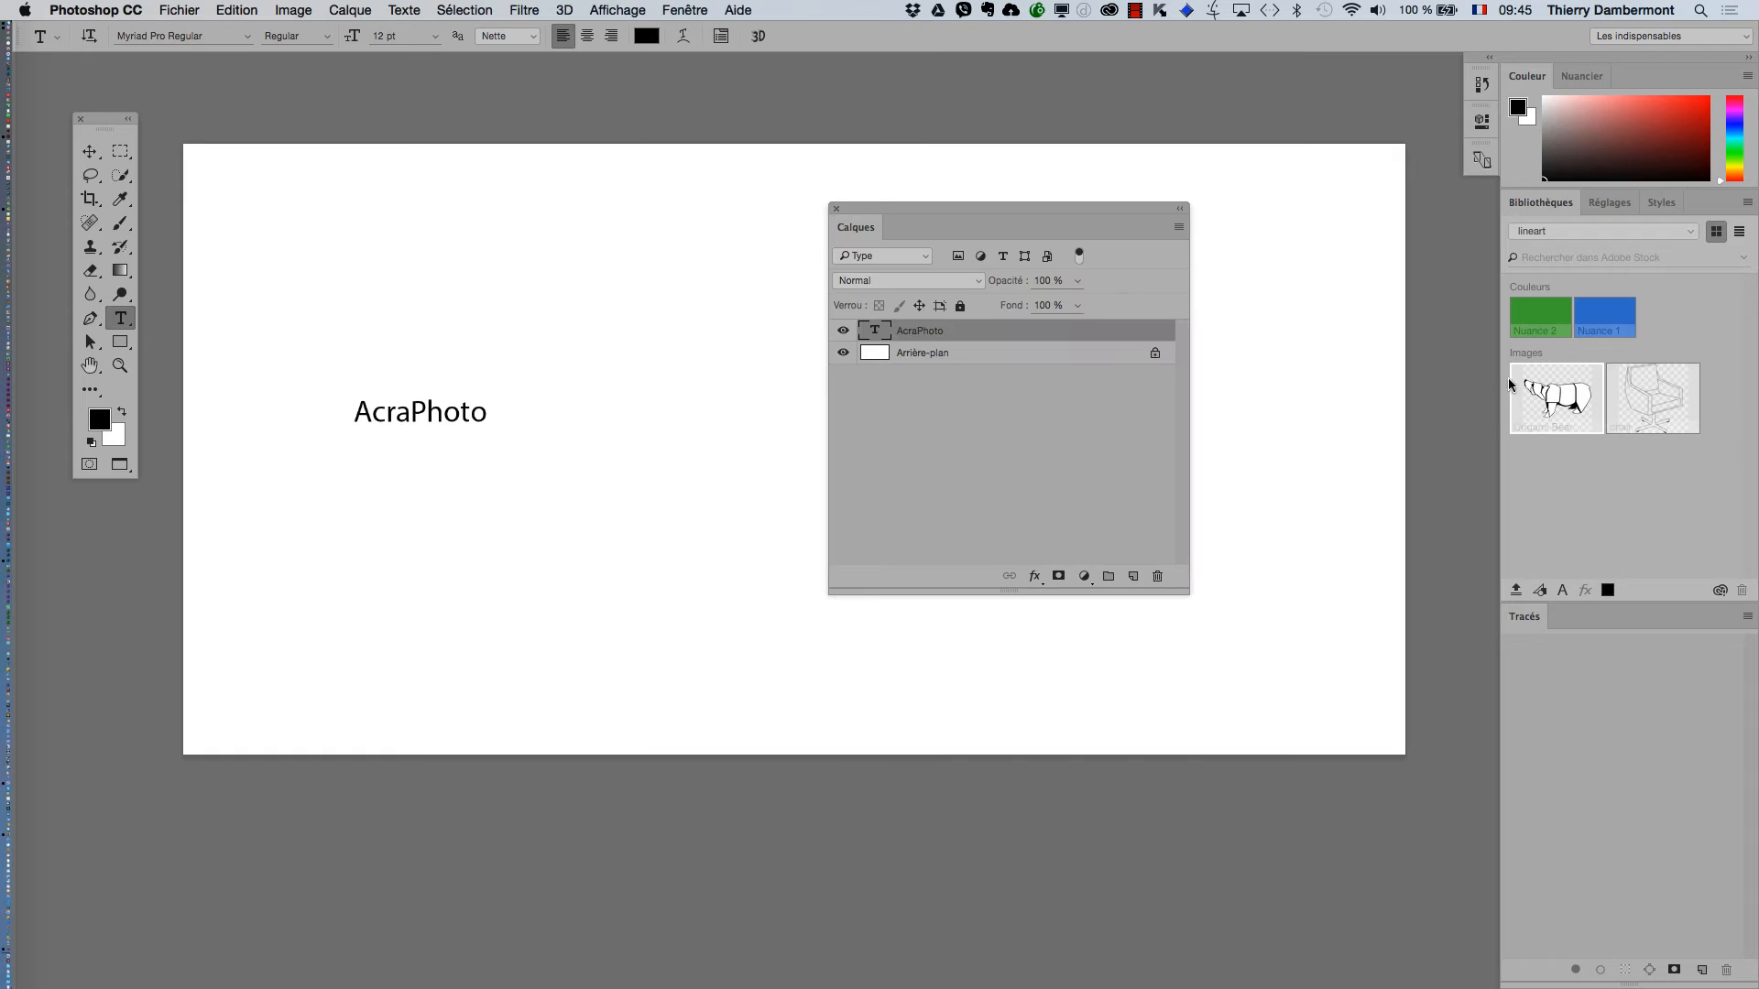
left_click_drag(1029, 203, 1162, 91)
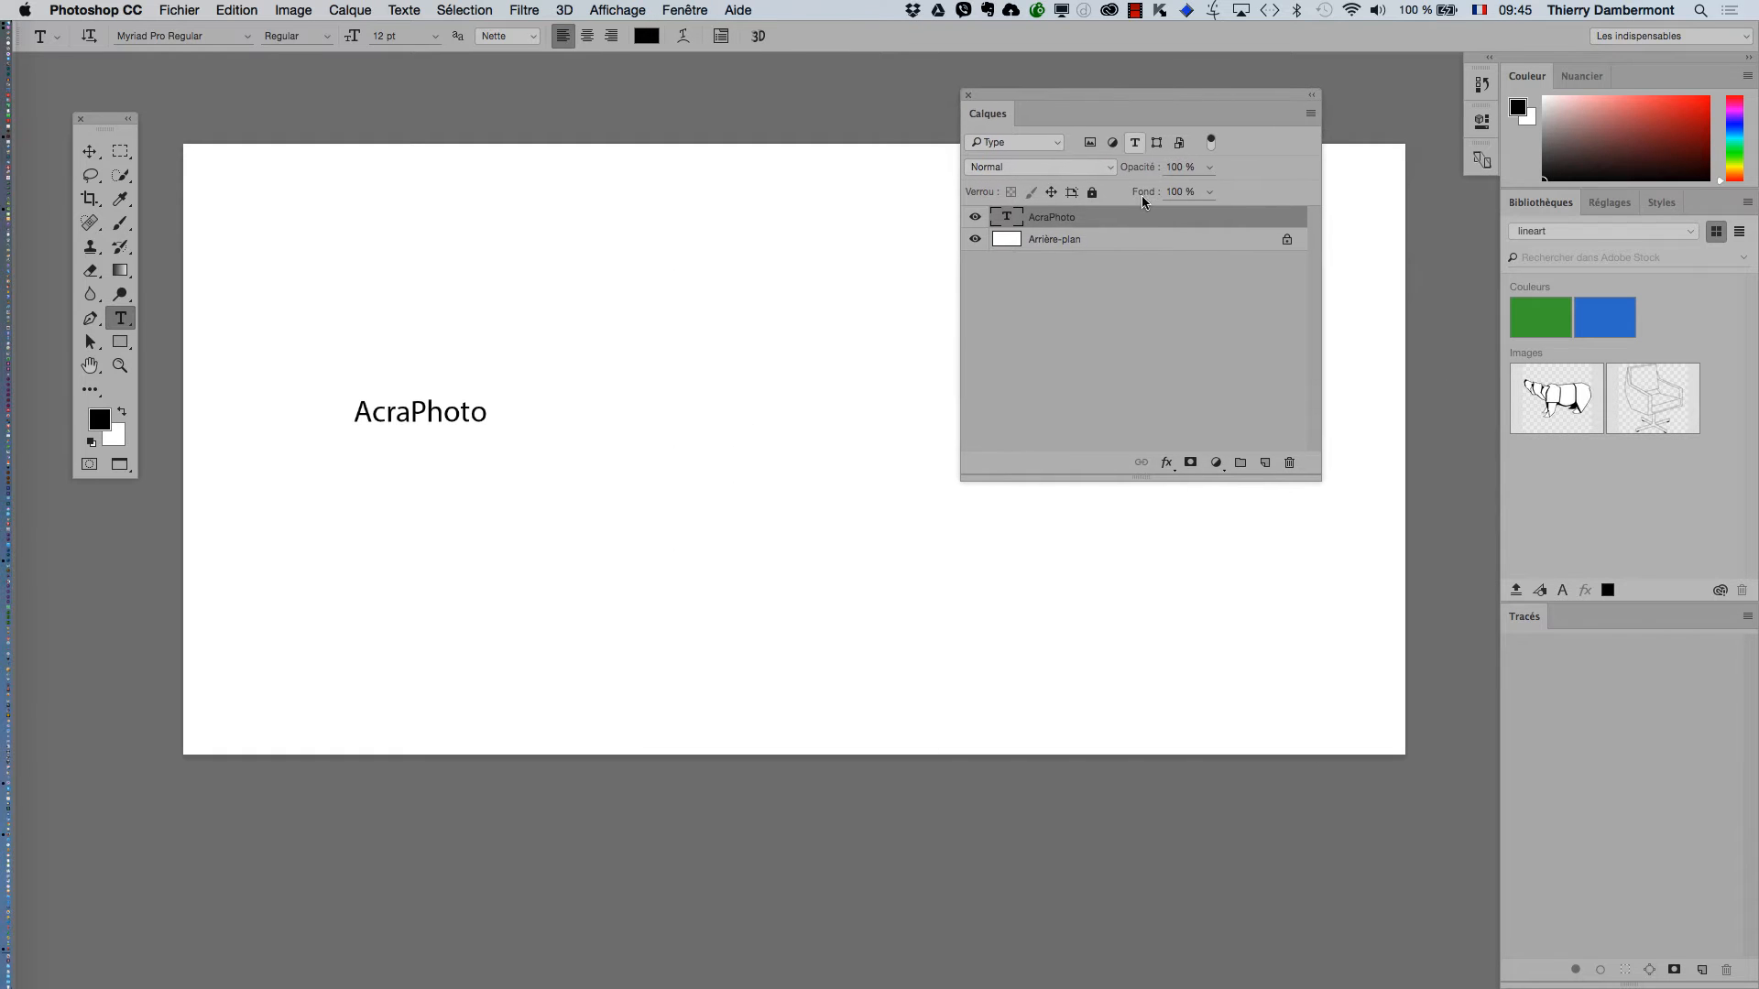
- Set the Layers panel's thumbnails to the largest size, and make the panel slightly narrower and move it lower
left_click(1312, 113)
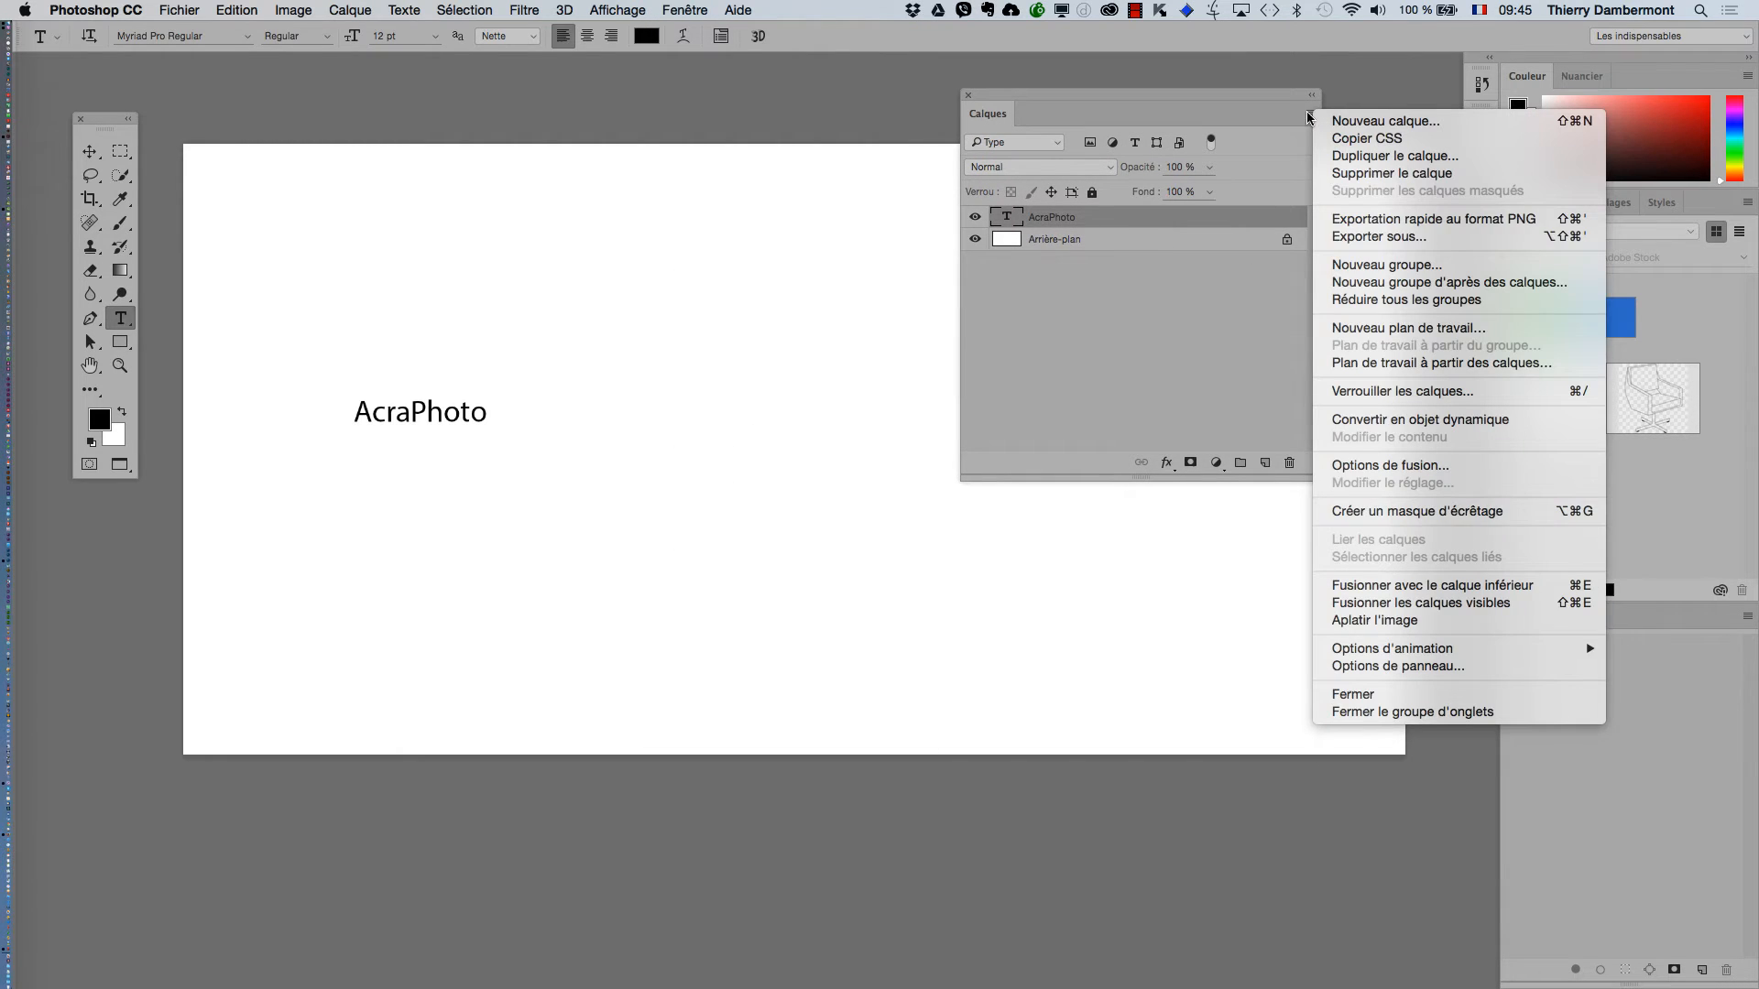
left_click(1479, 668)
left_click(737, 467)
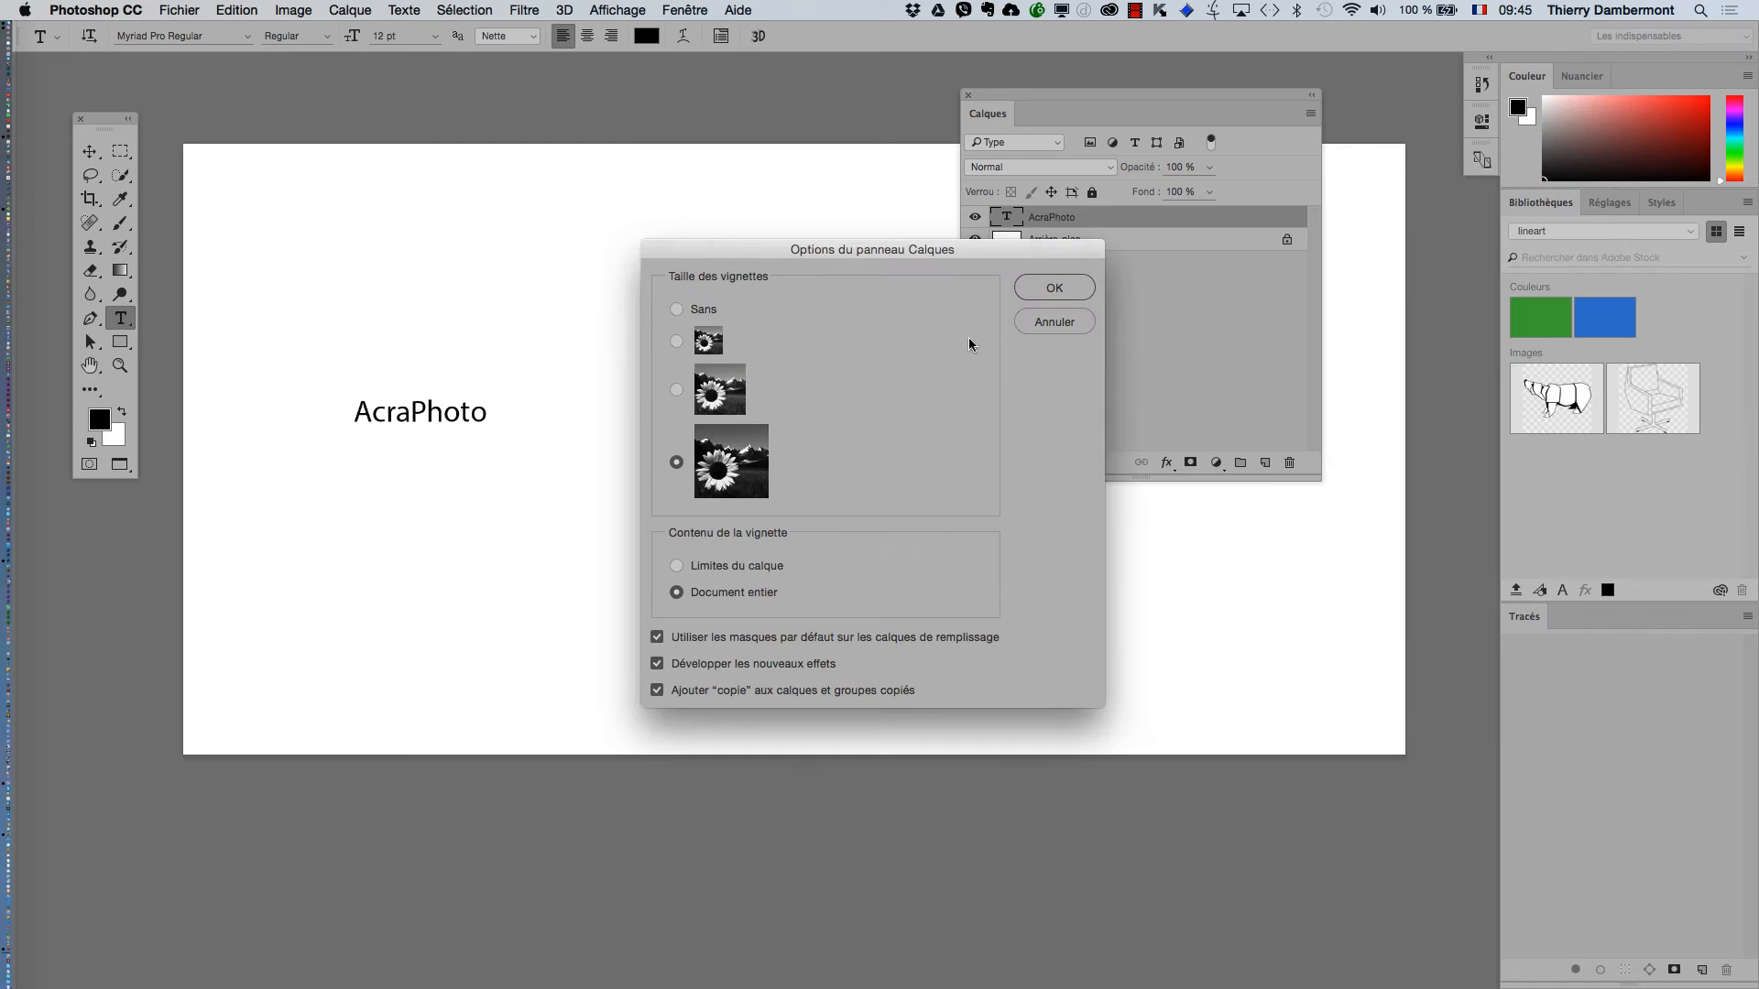
left_click(1054, 288)
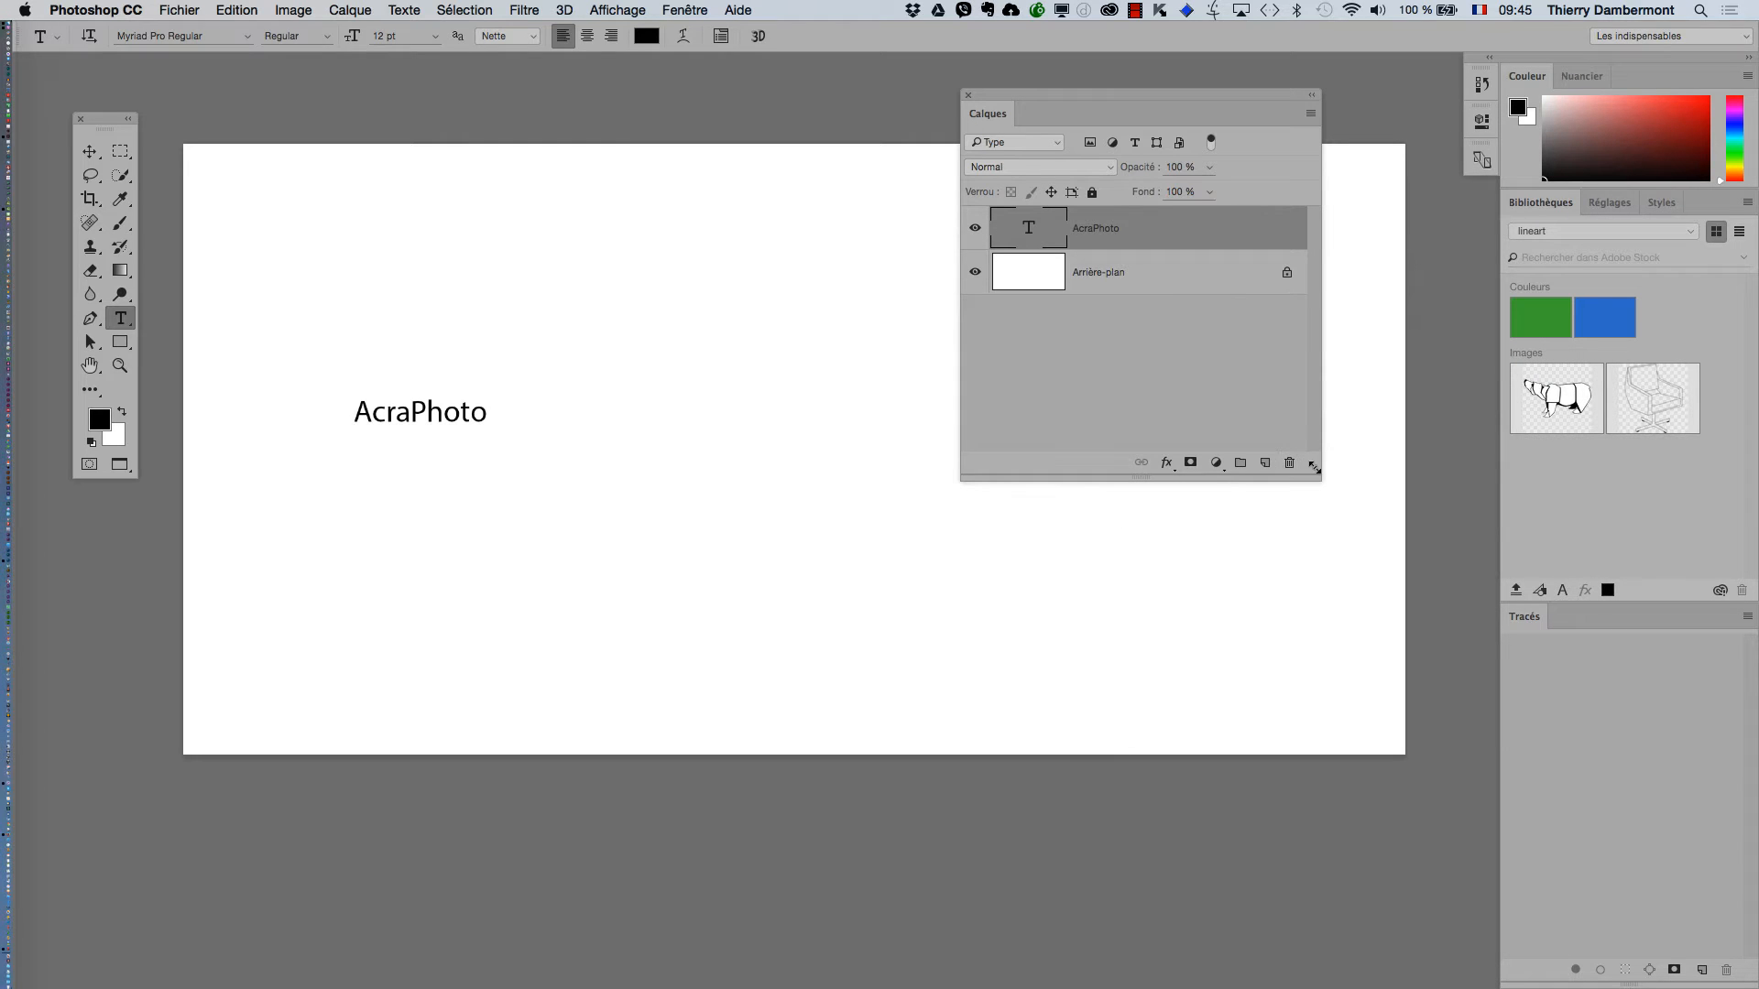
left_click_drag(1320, 480, 1273, 482)
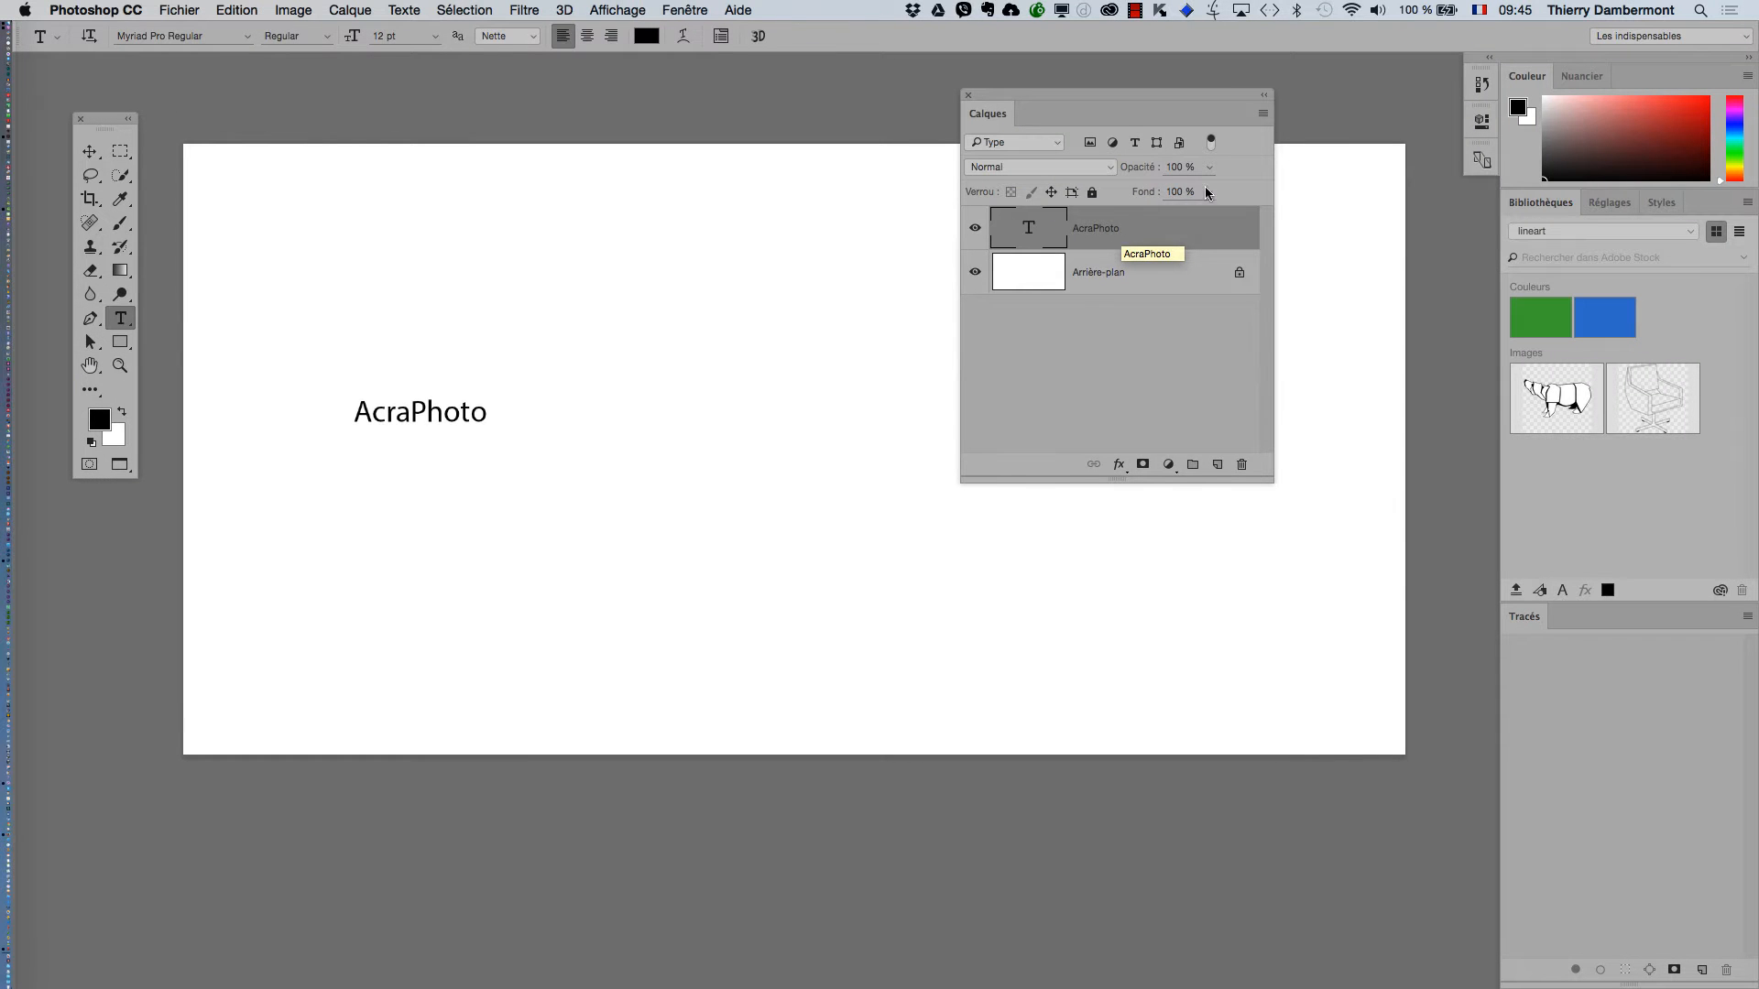
left_click_drag(1017, 94, 1178, 444)
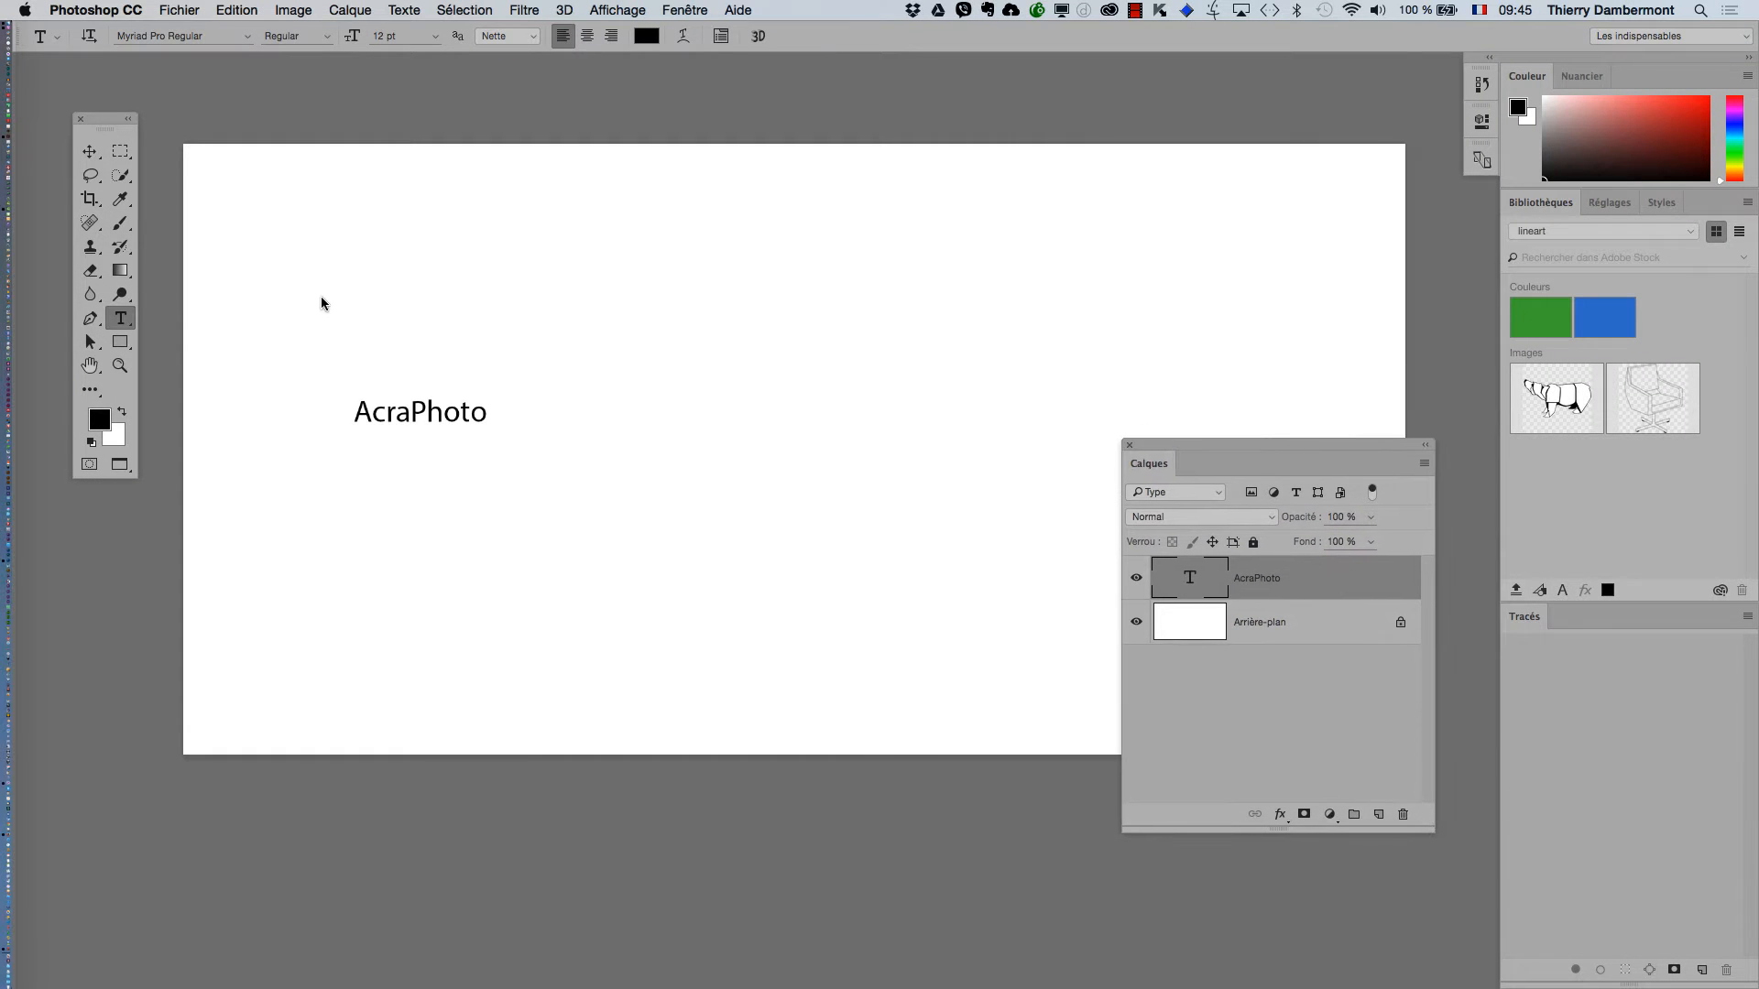
key("super+t")
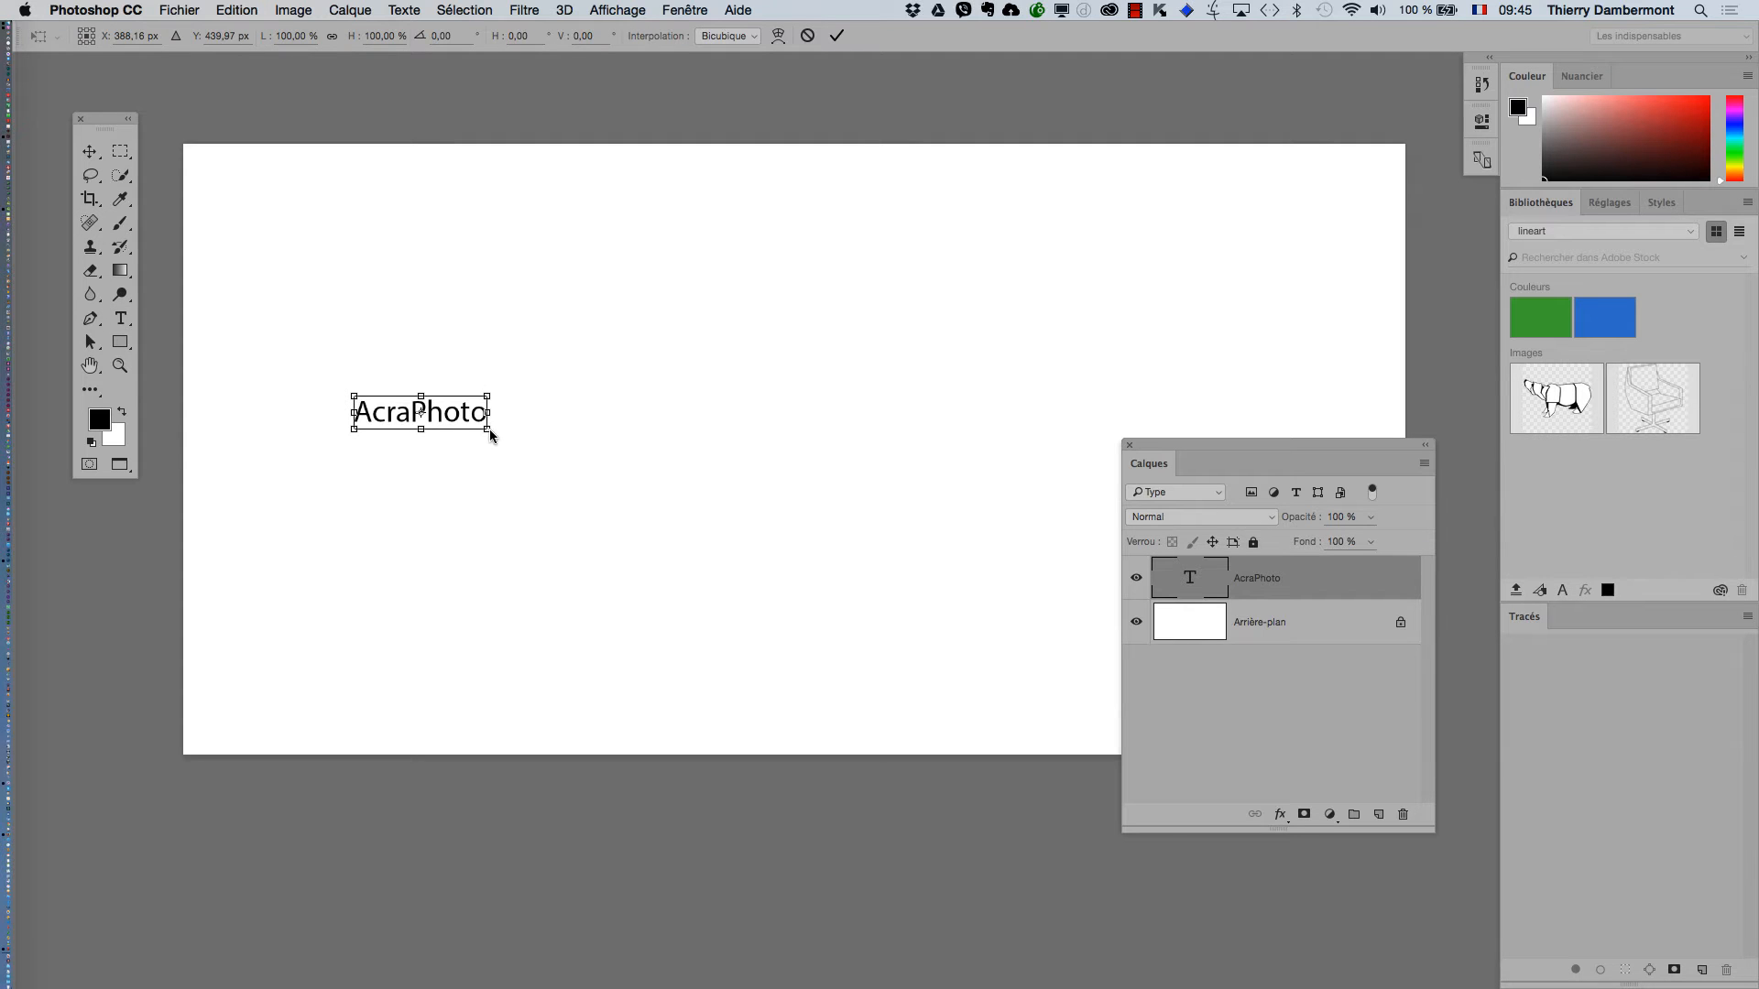
left_click_drag(1172, 446, 1304, 441)
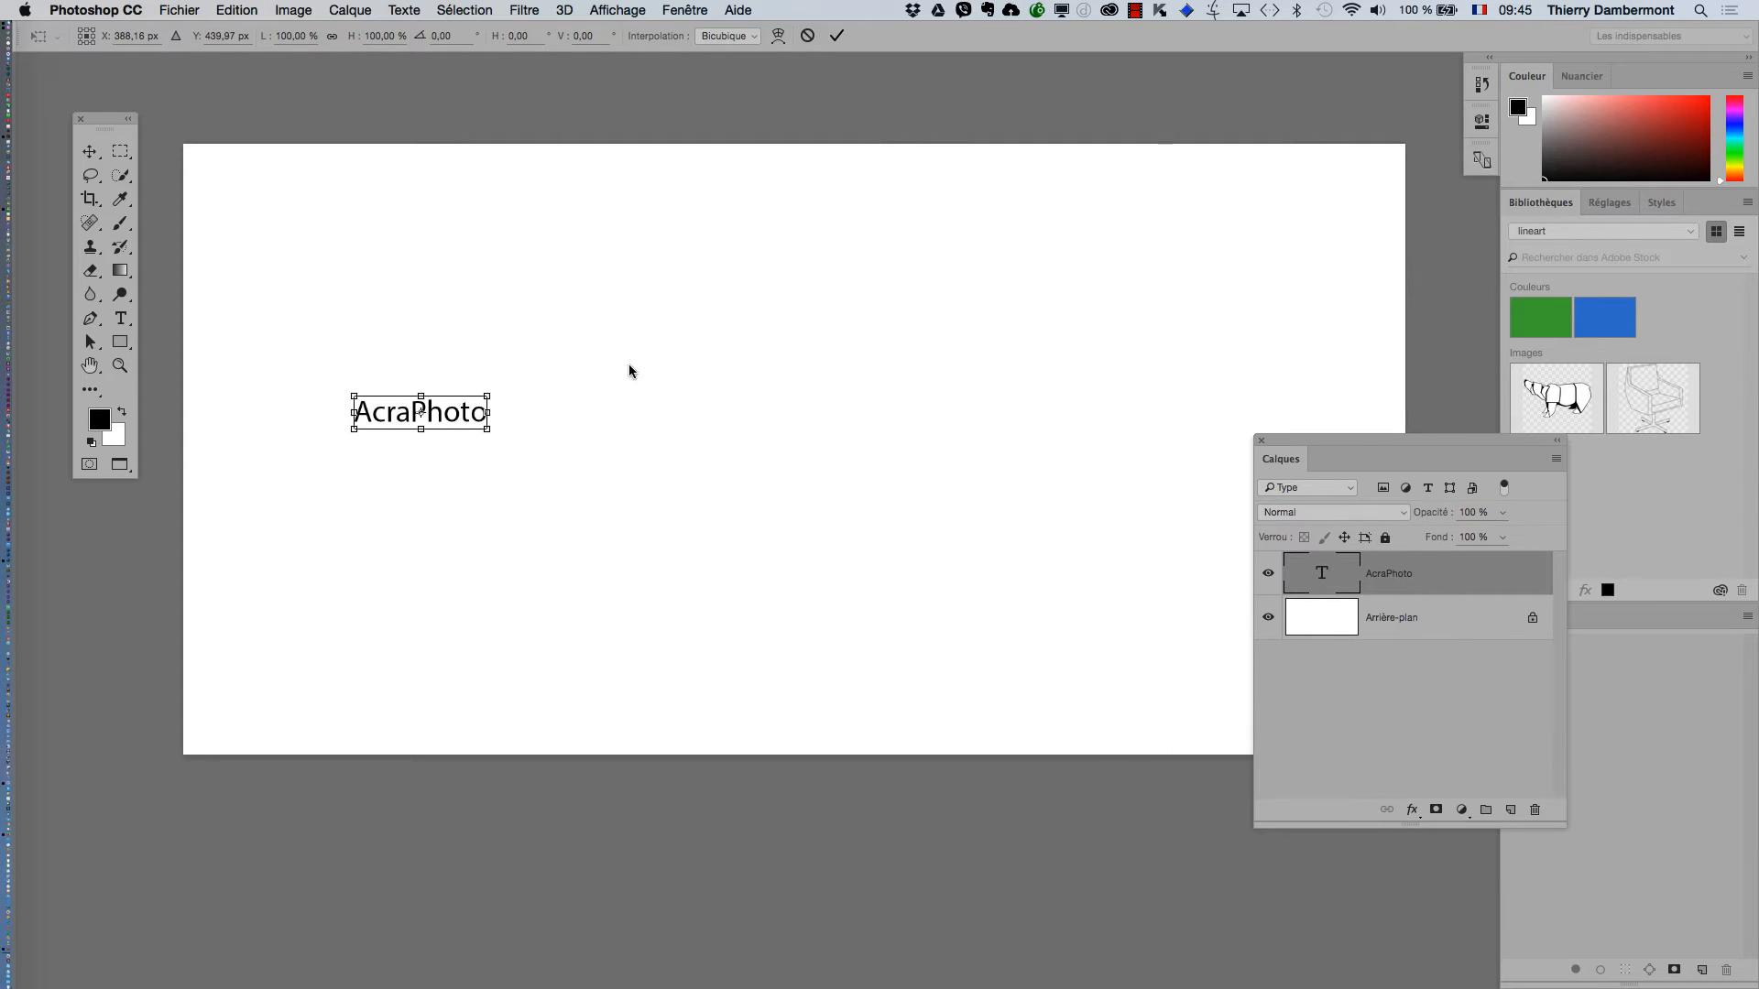
left_click(98, 157)
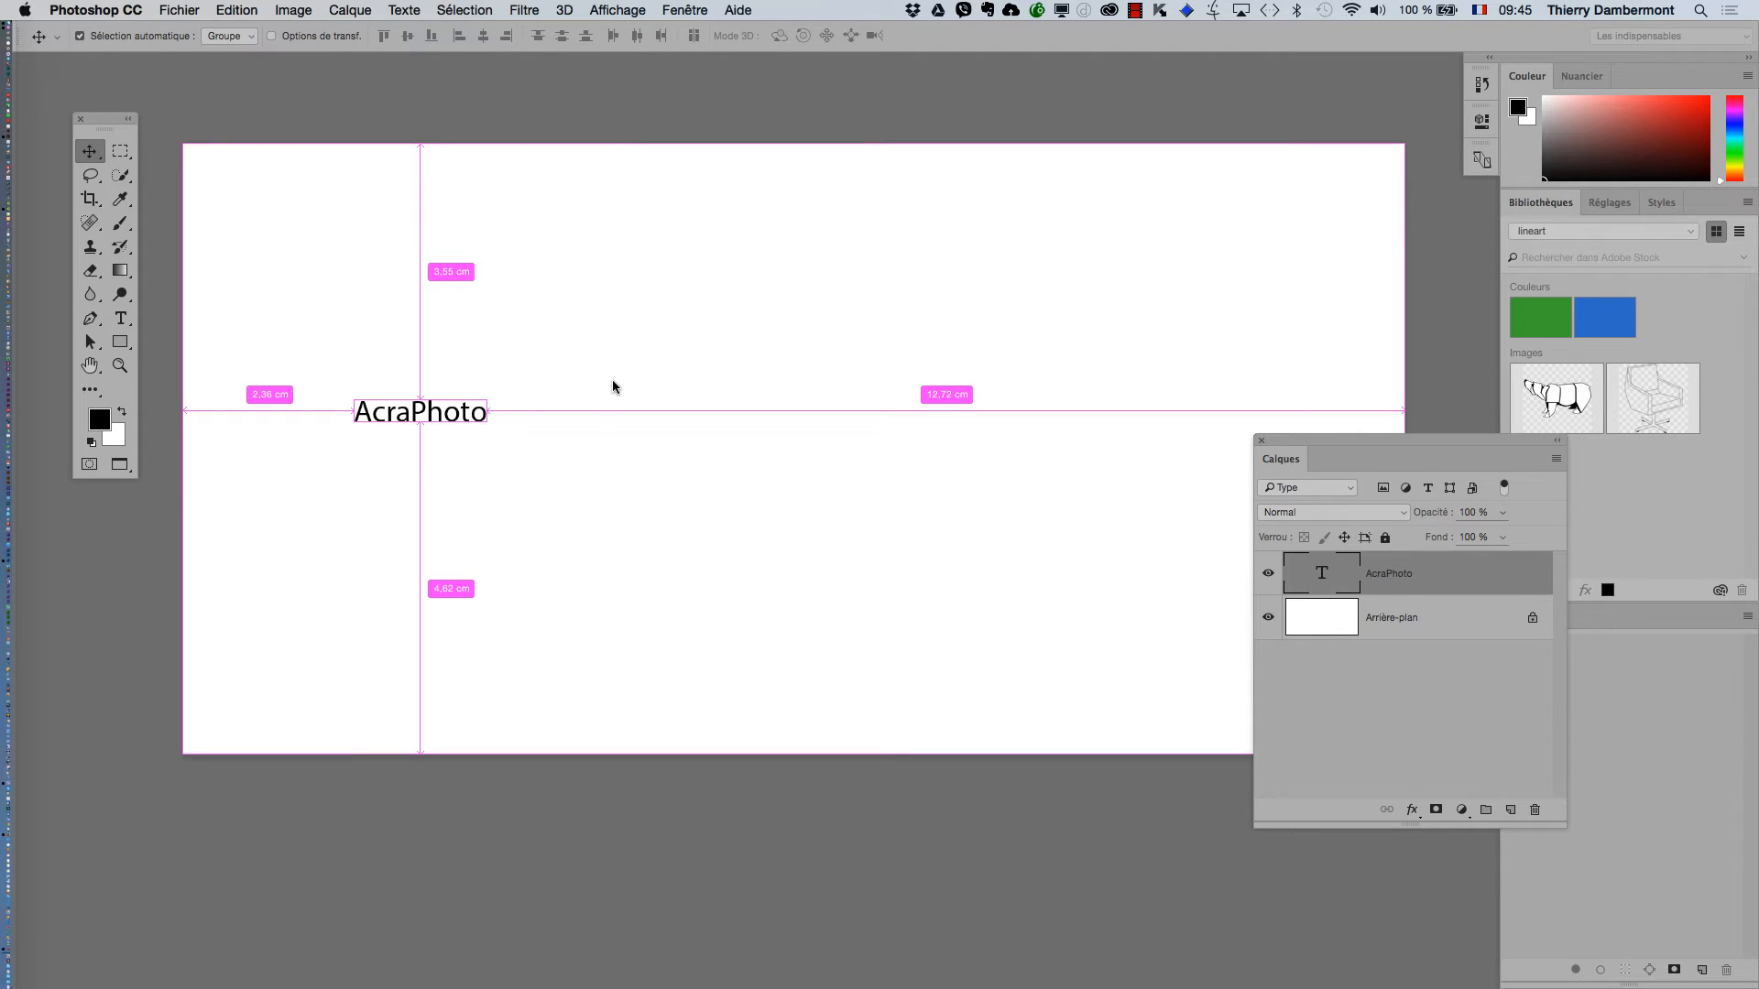
key("super+t")
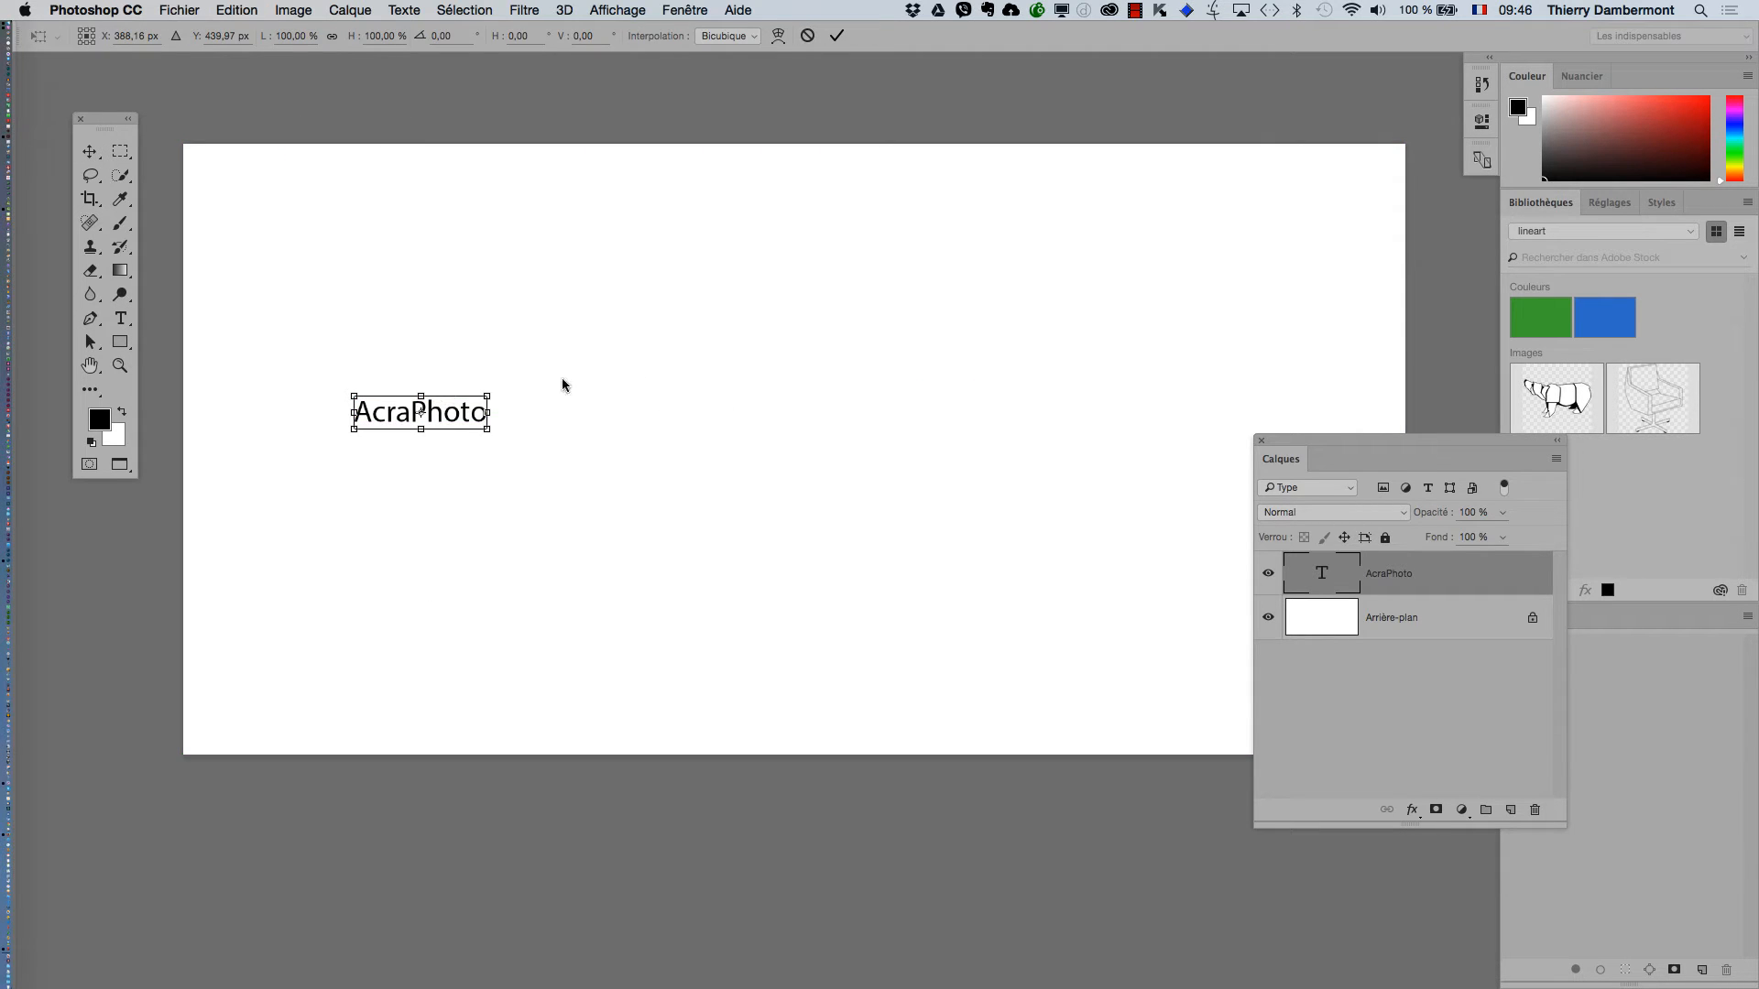
key("Return")
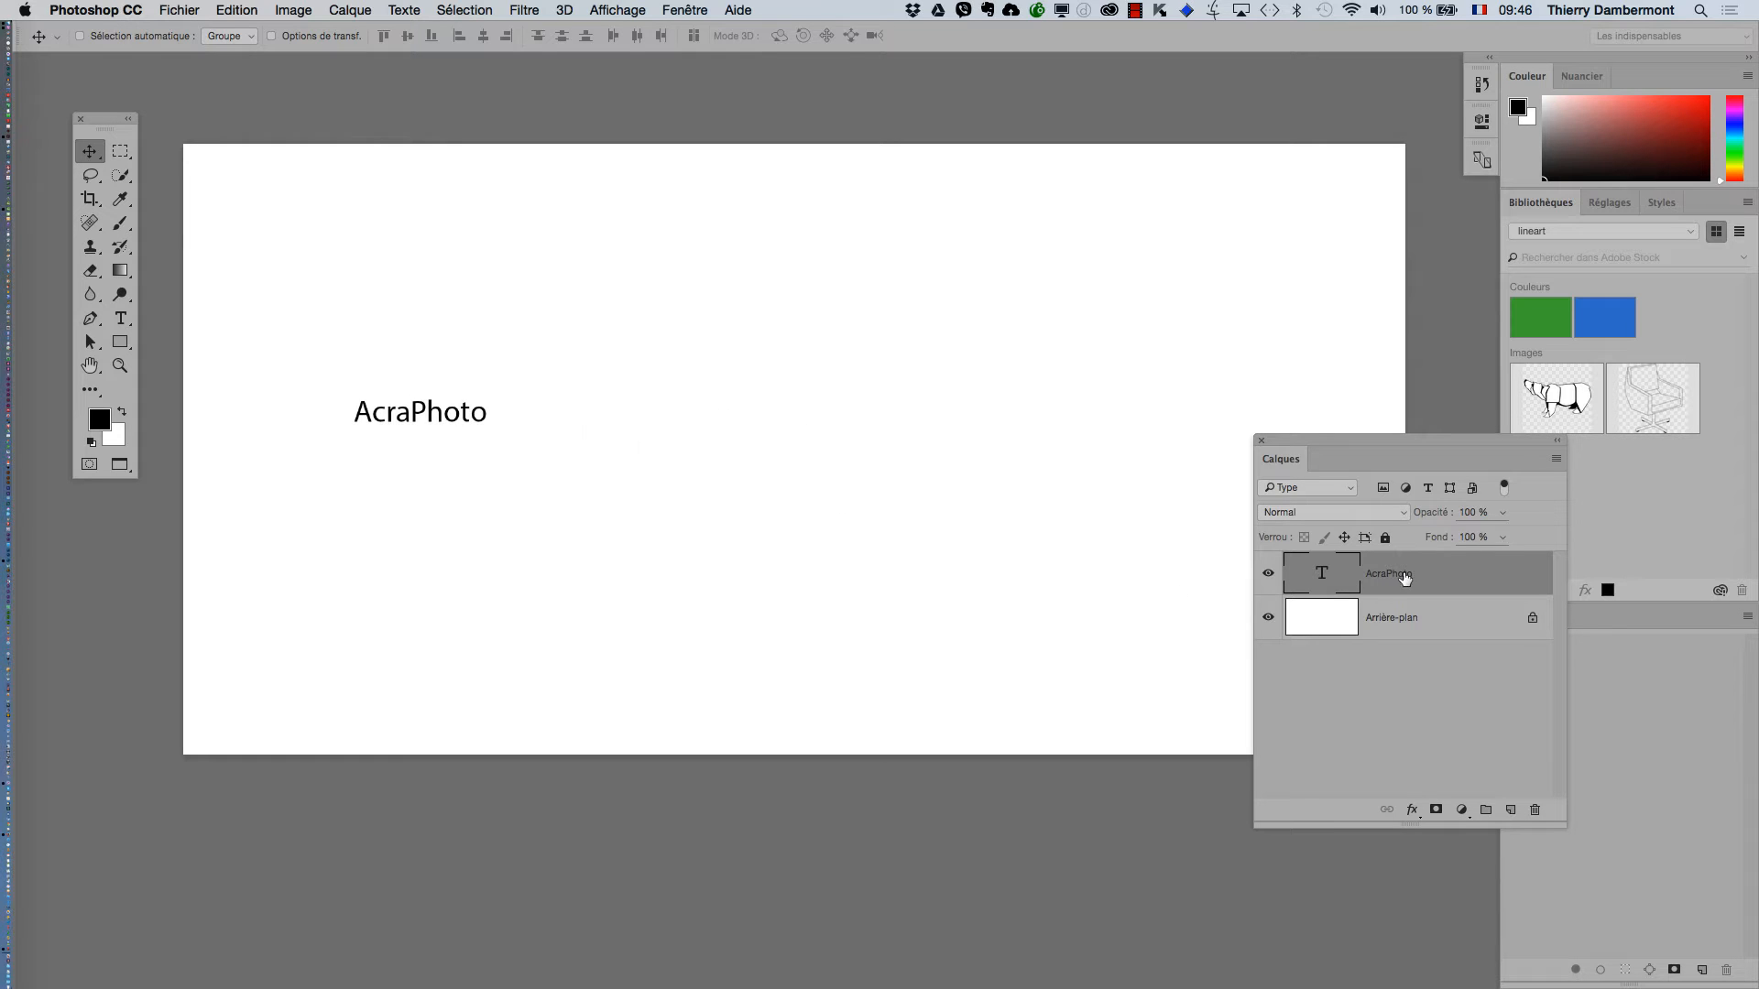
- Scale the "AcraPhoto" text layer proportionally to about 803% so it spans most of the canvas, and commit the transformation
left_click(1451, 616)
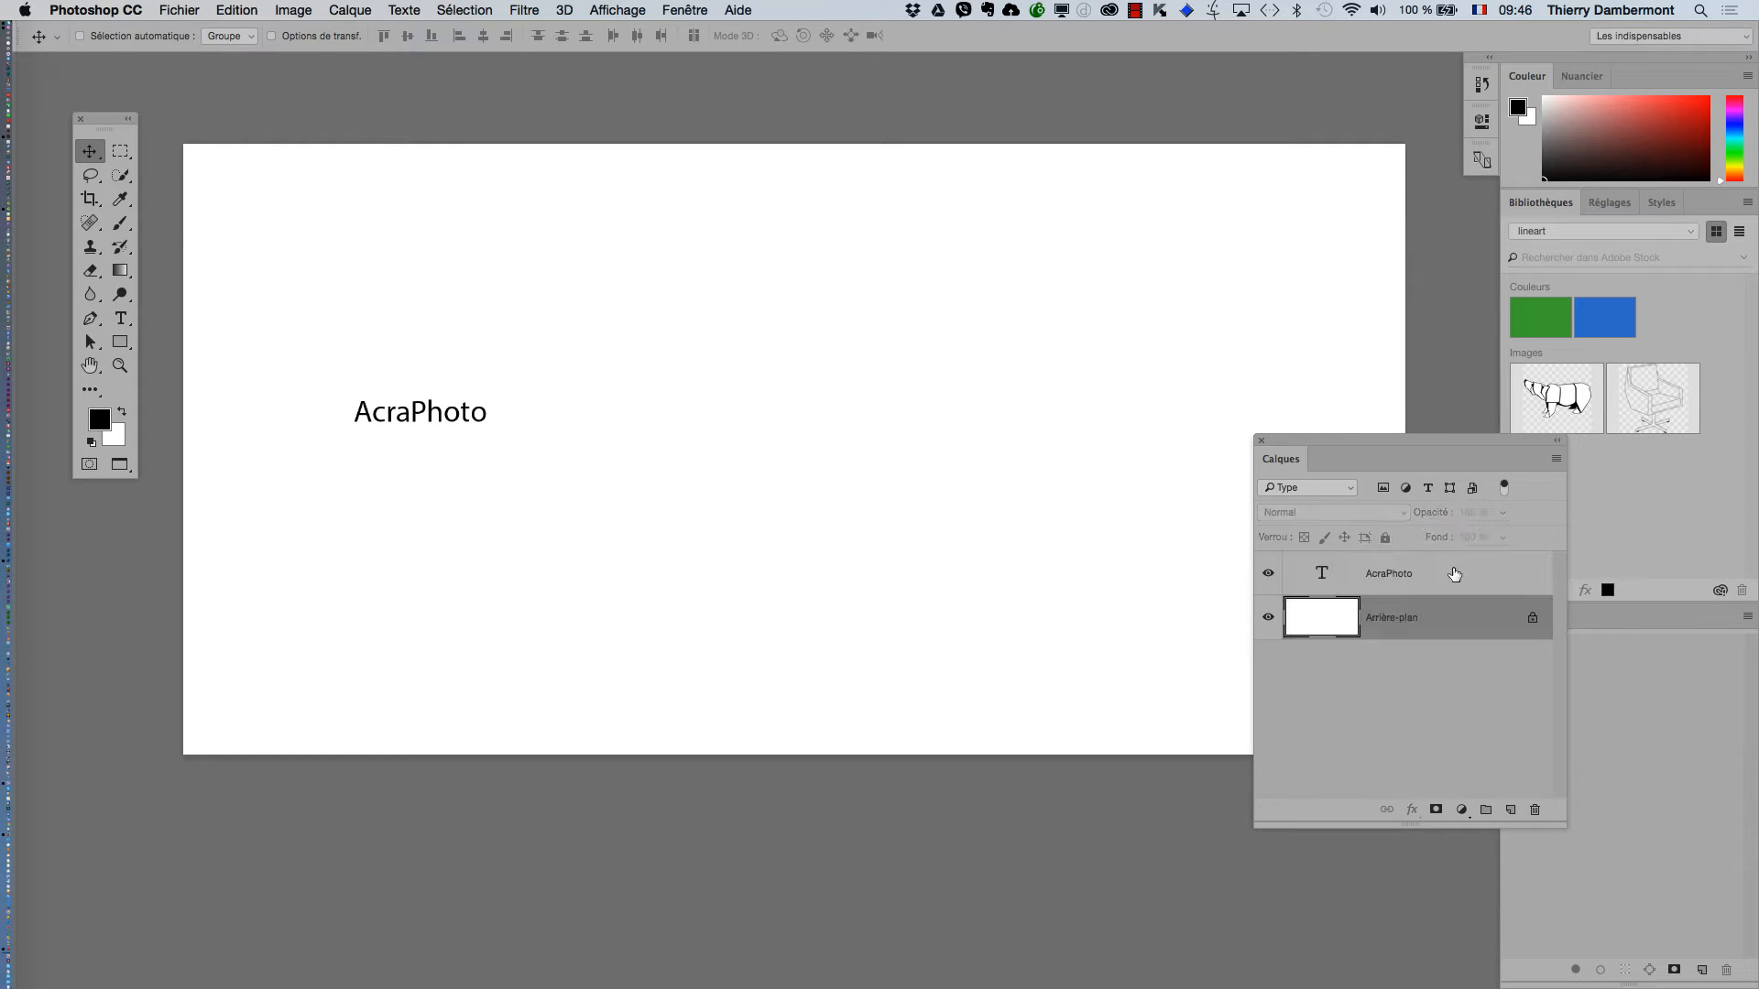
left_click(1455, 575)
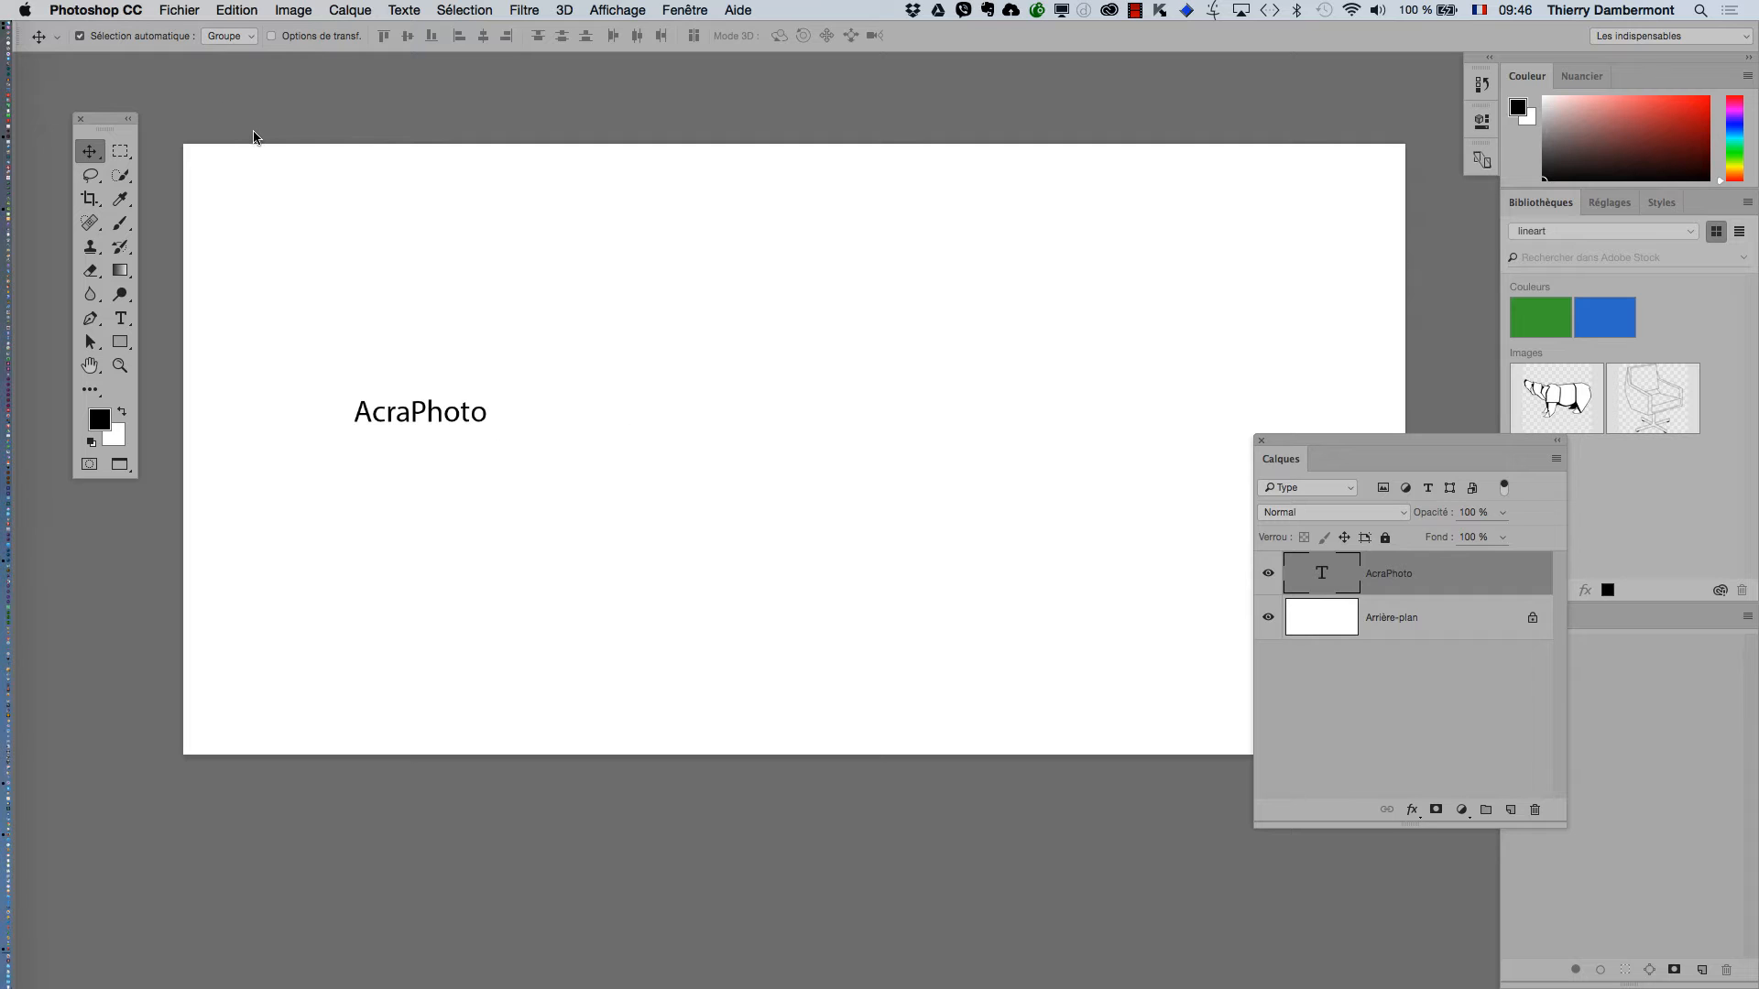
key("super+t")
left_click_drag(675, 433, 1176, 306)
left_click_drag(510, 477, 288, 604)
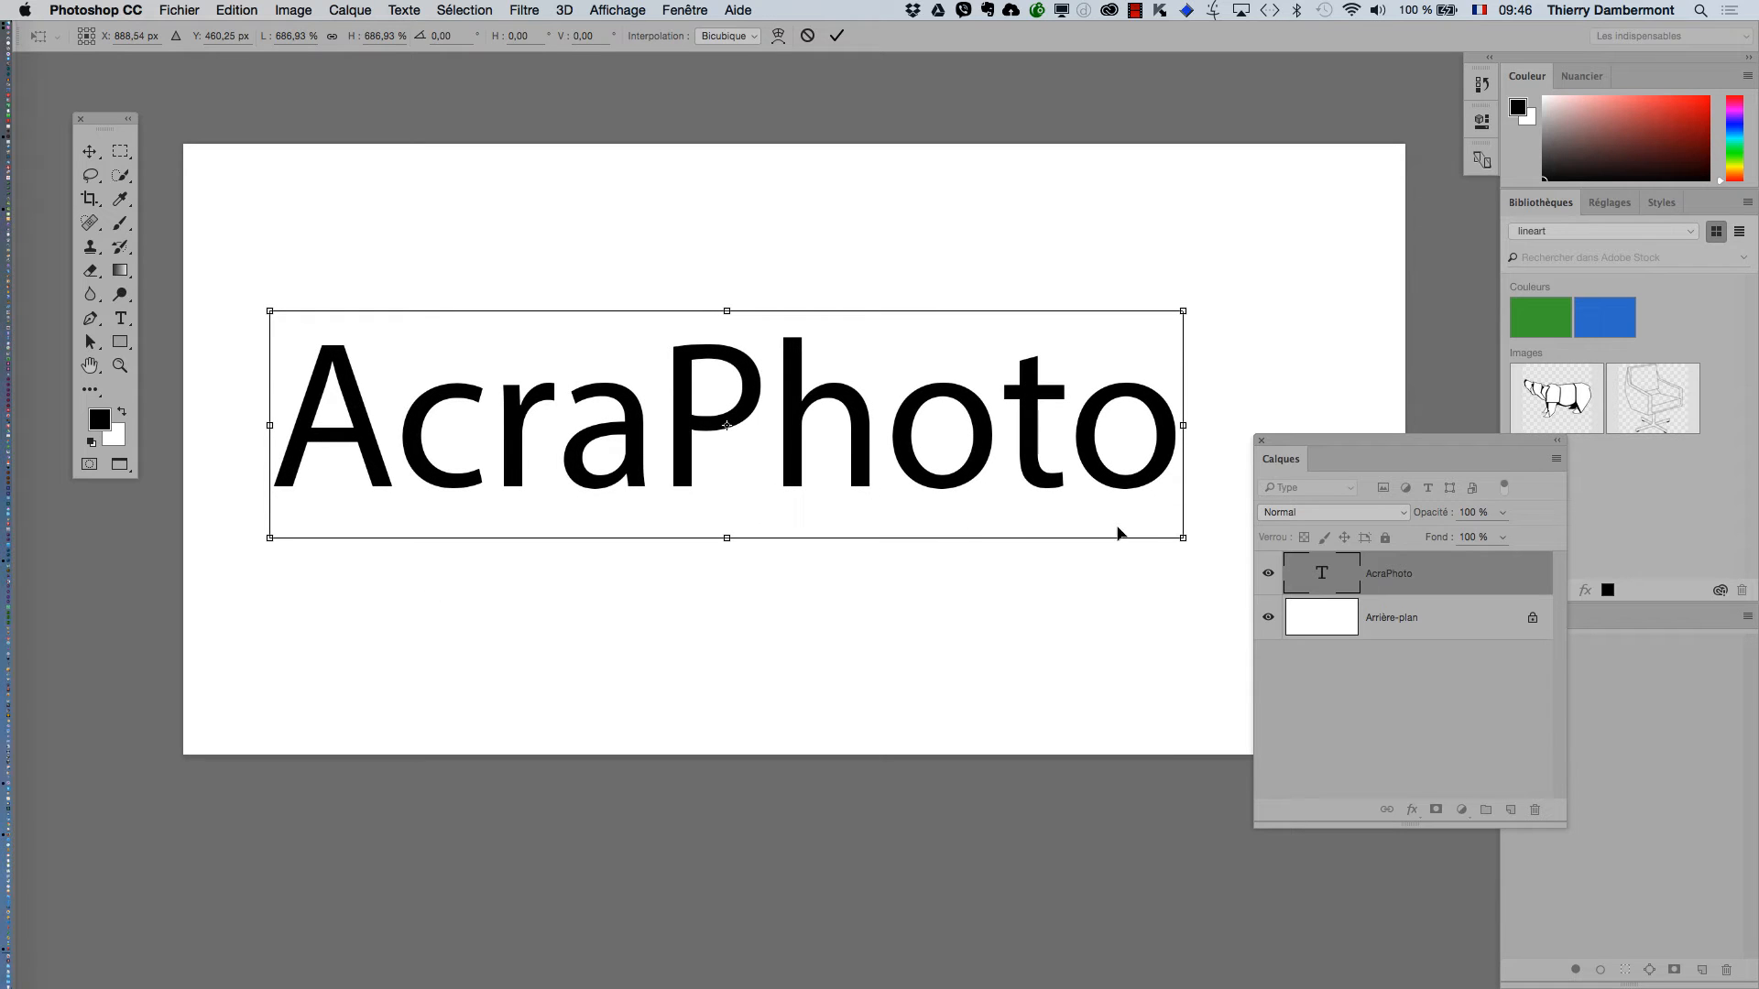
left_click_drag(1292, 441, 1417, 601)
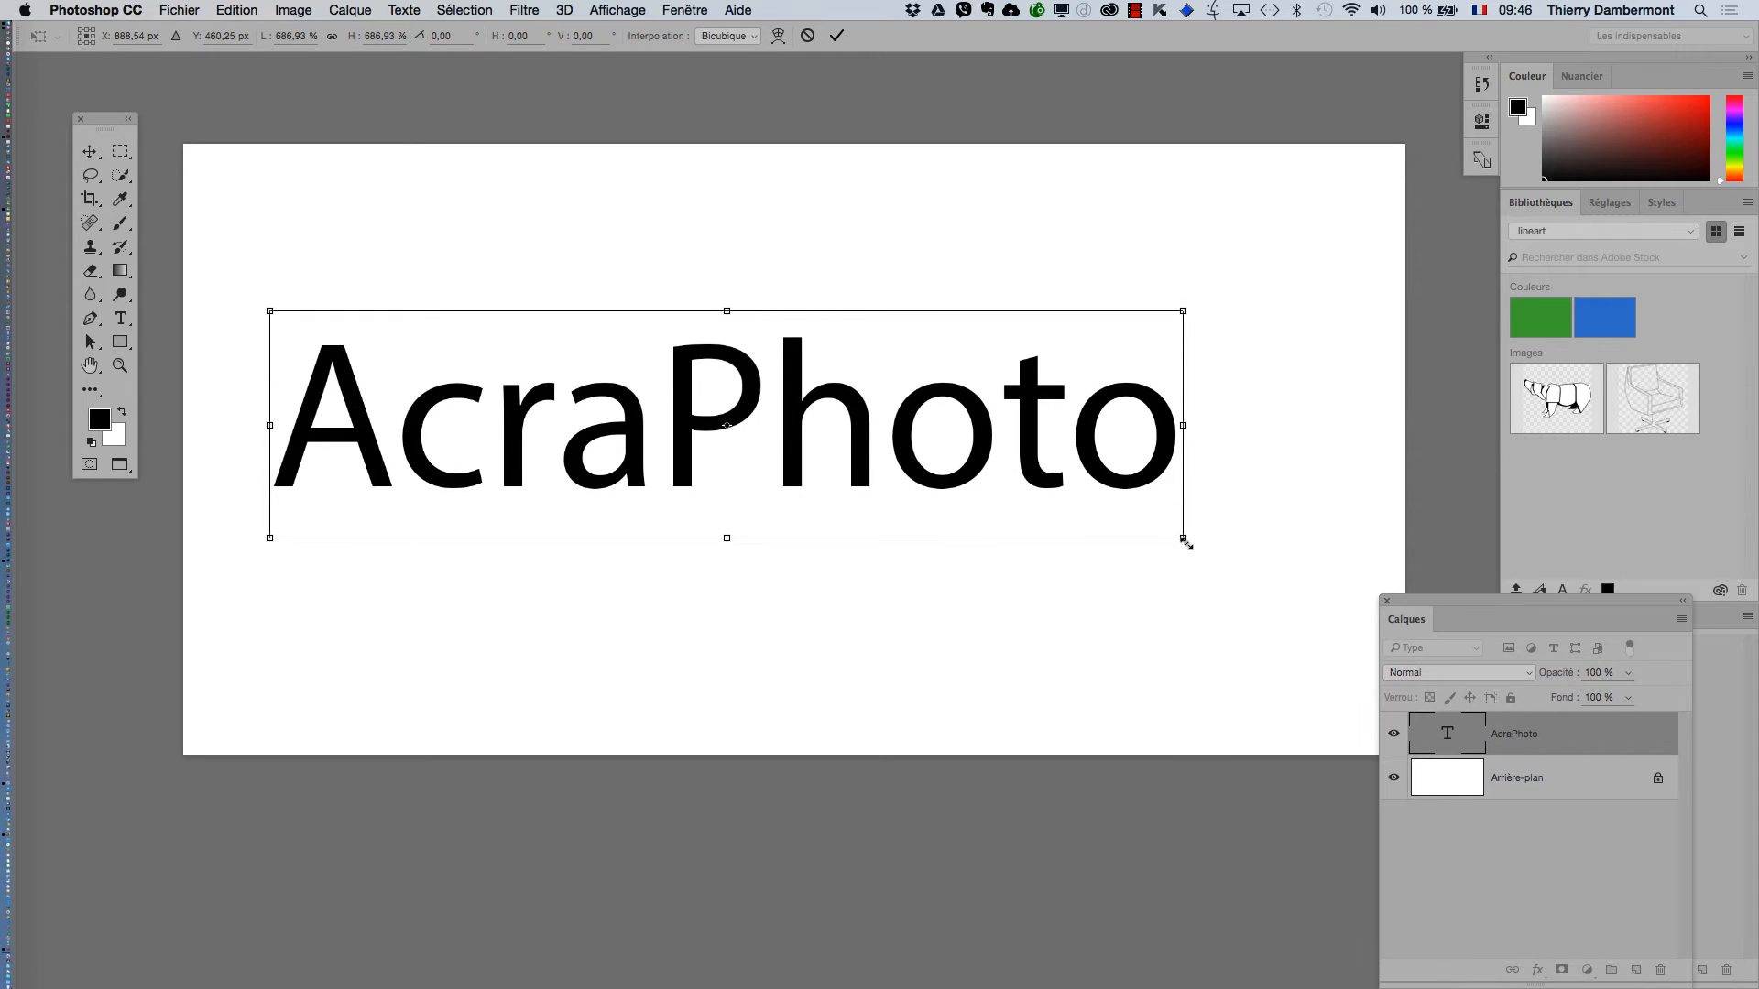
left_click_drag(1184, 539, 1337, 576)
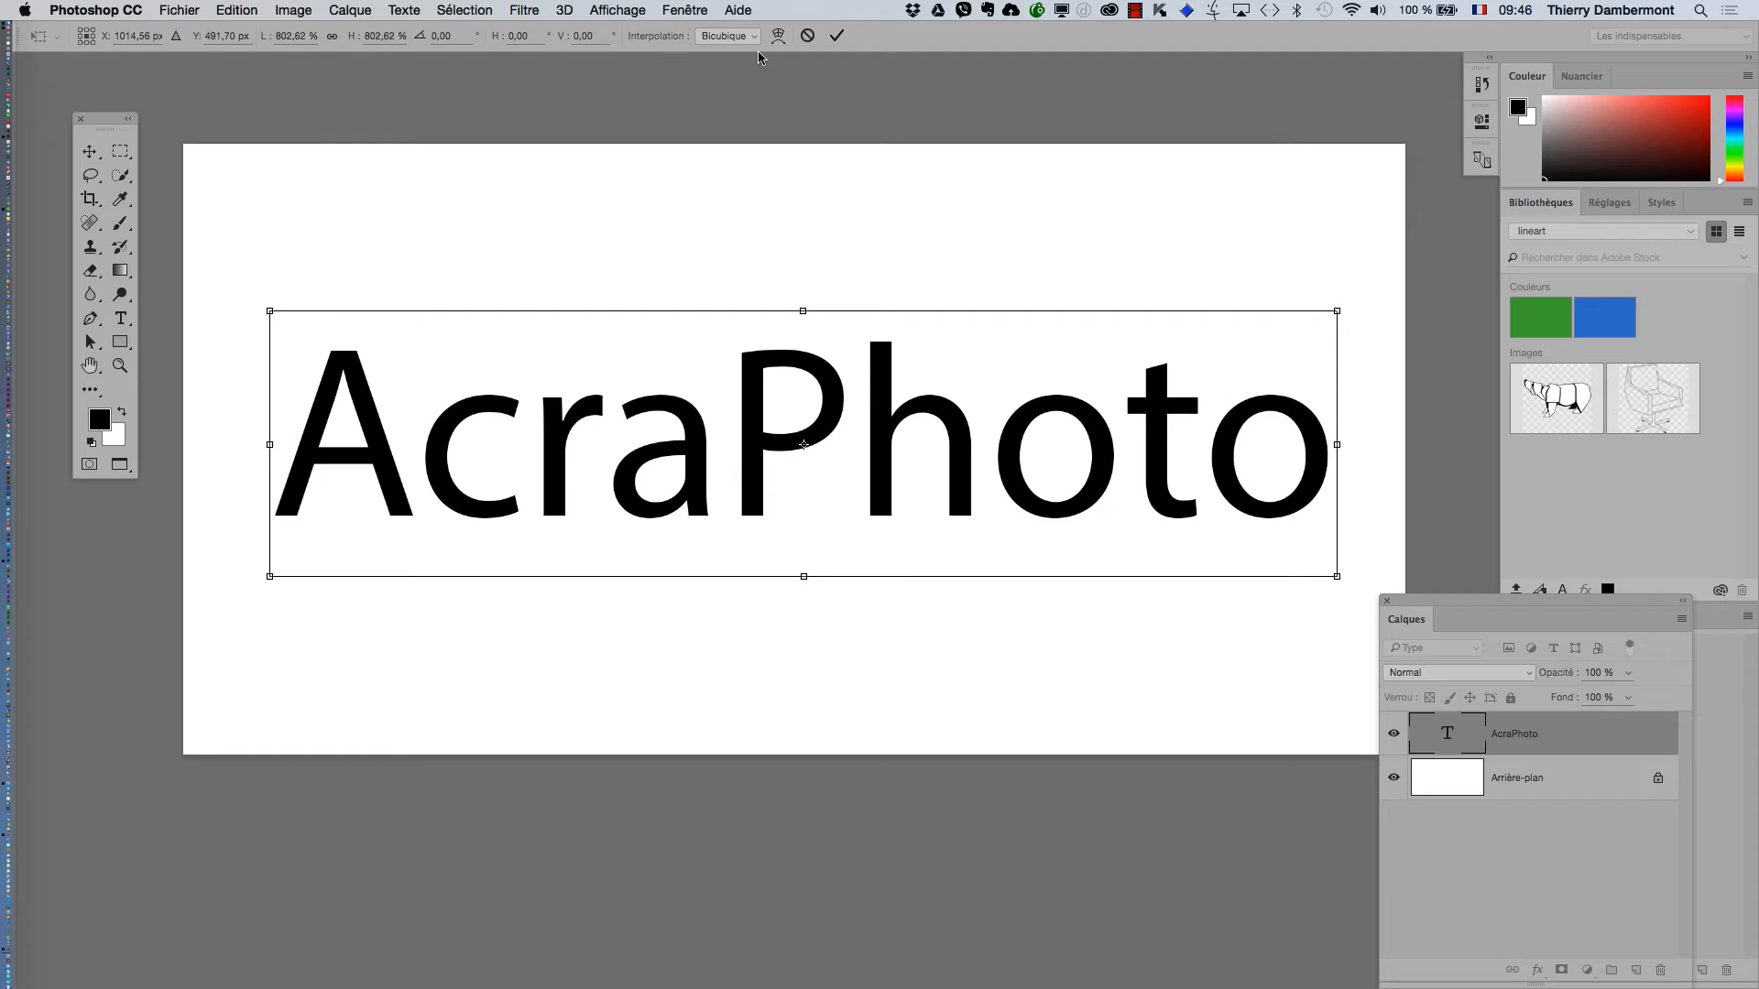
left_click(836, 36)
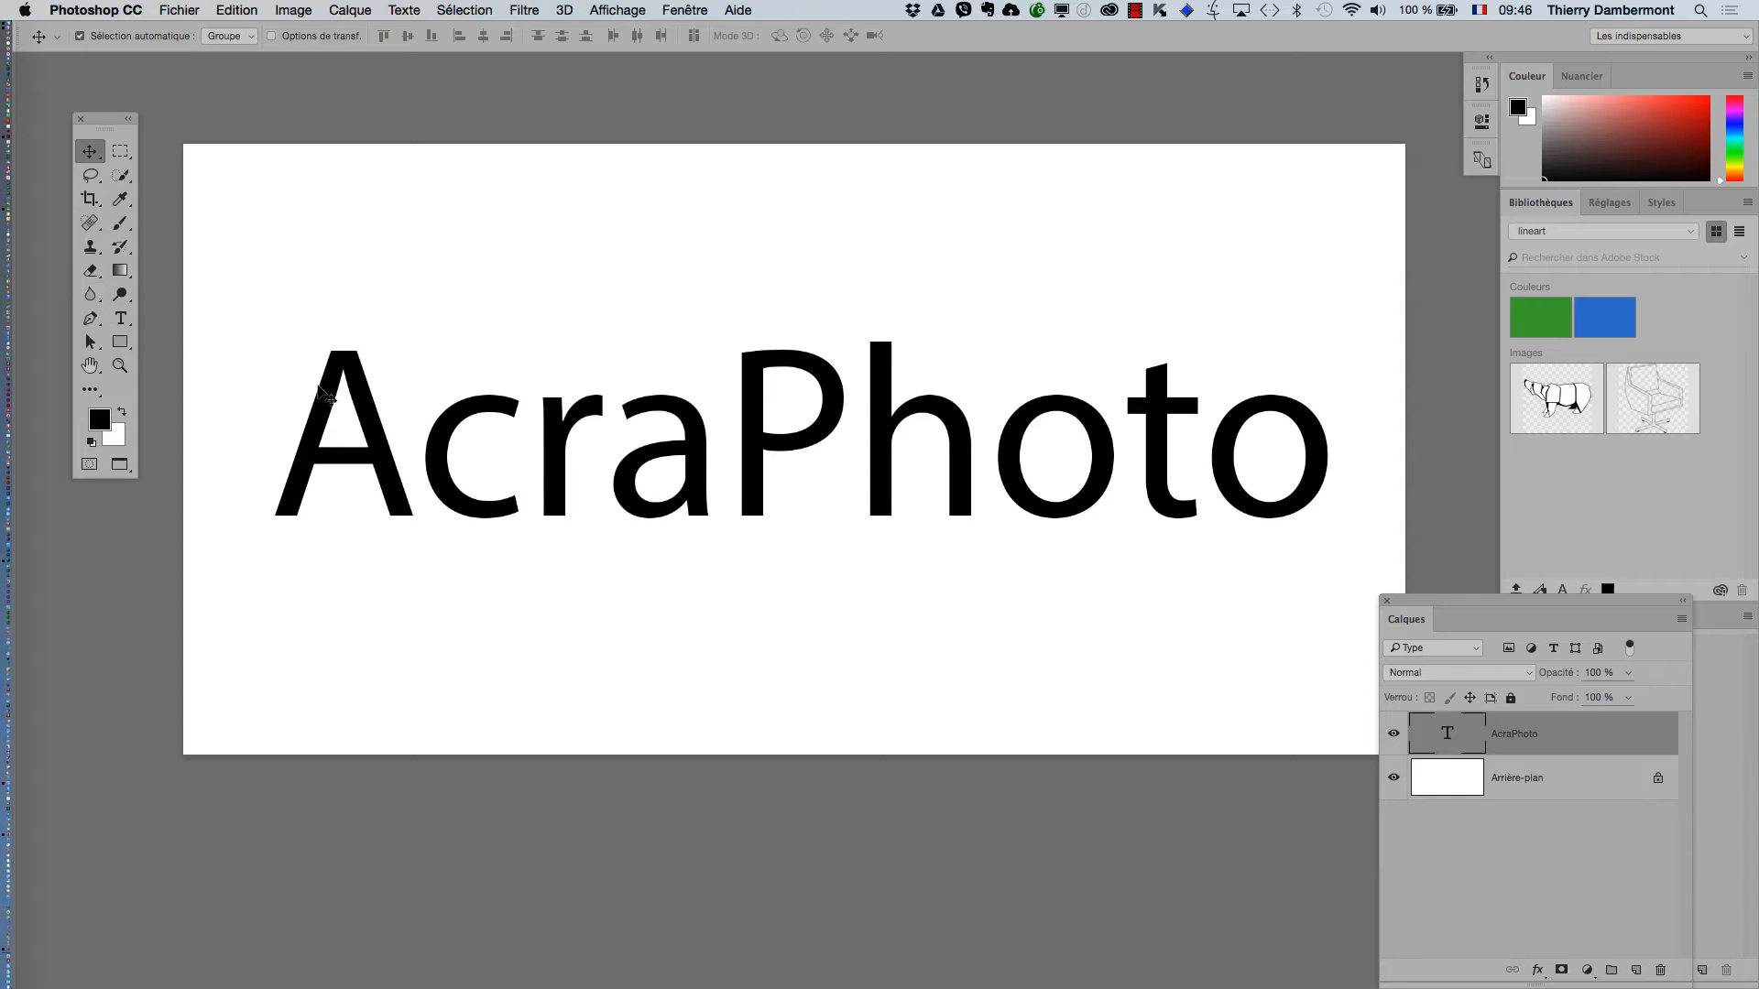
- Colour the letters "Acra" red with the Type tool, keep "Photo" black, and return to the Move tool
left_click(120, 319)
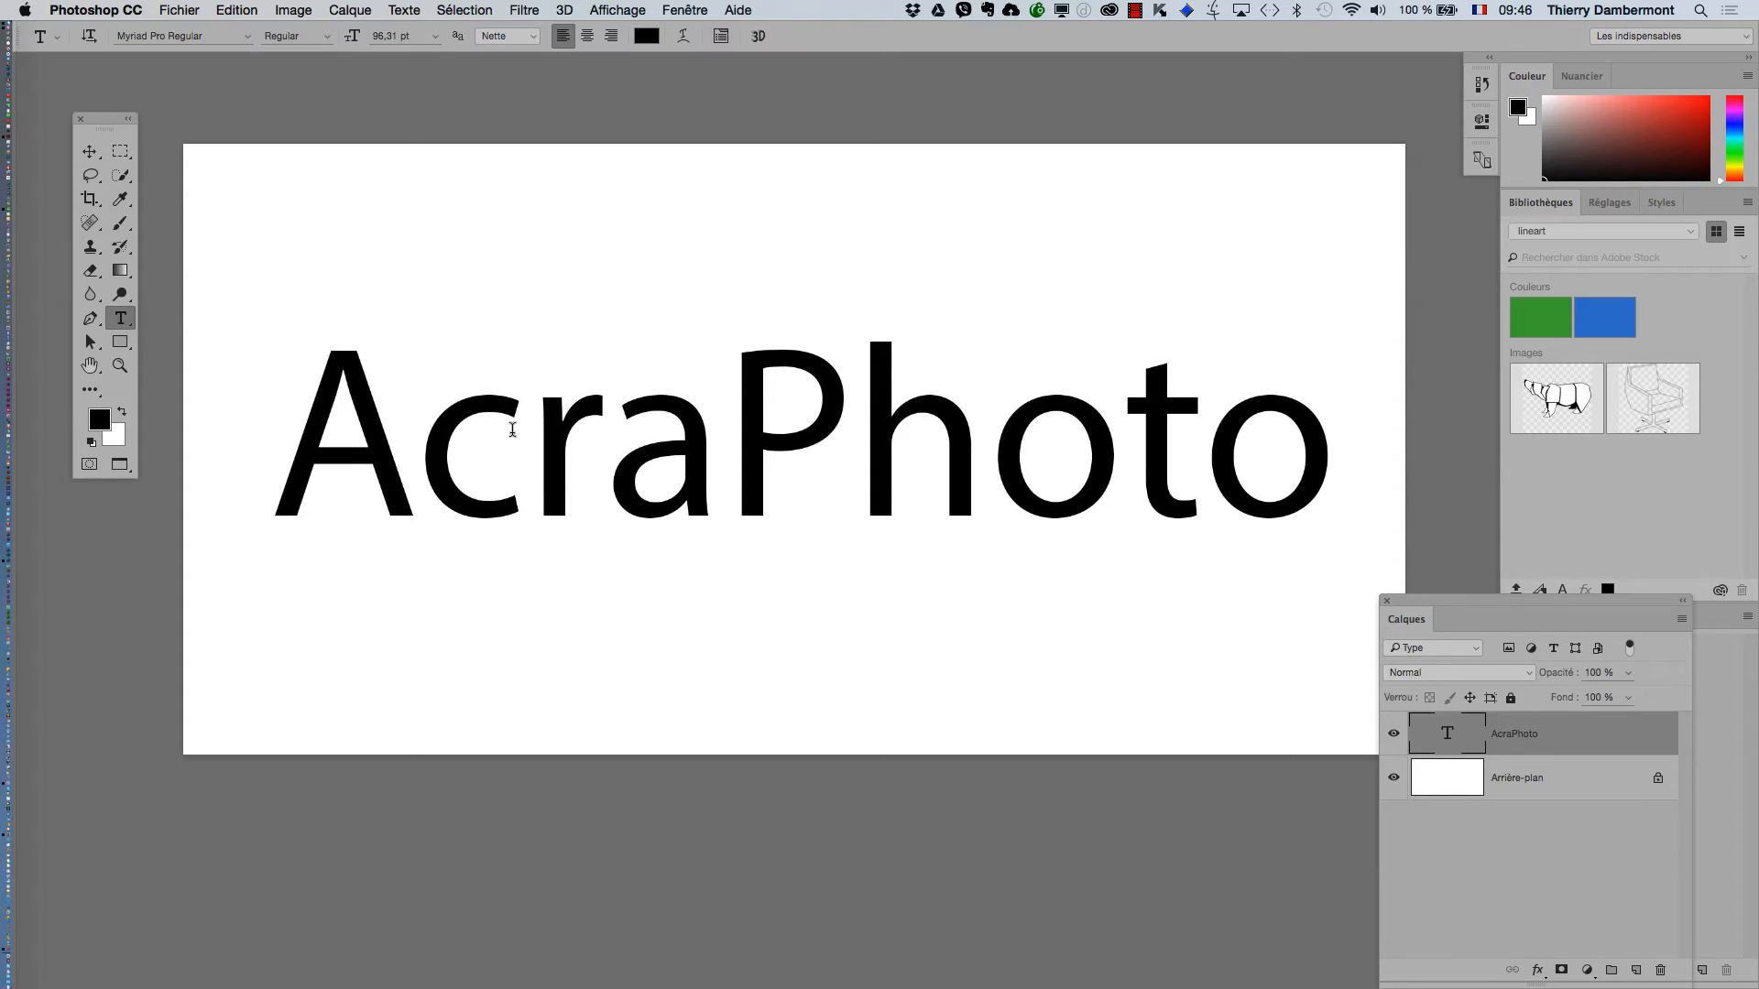
left_click_drag(309, 419, 723, 431)
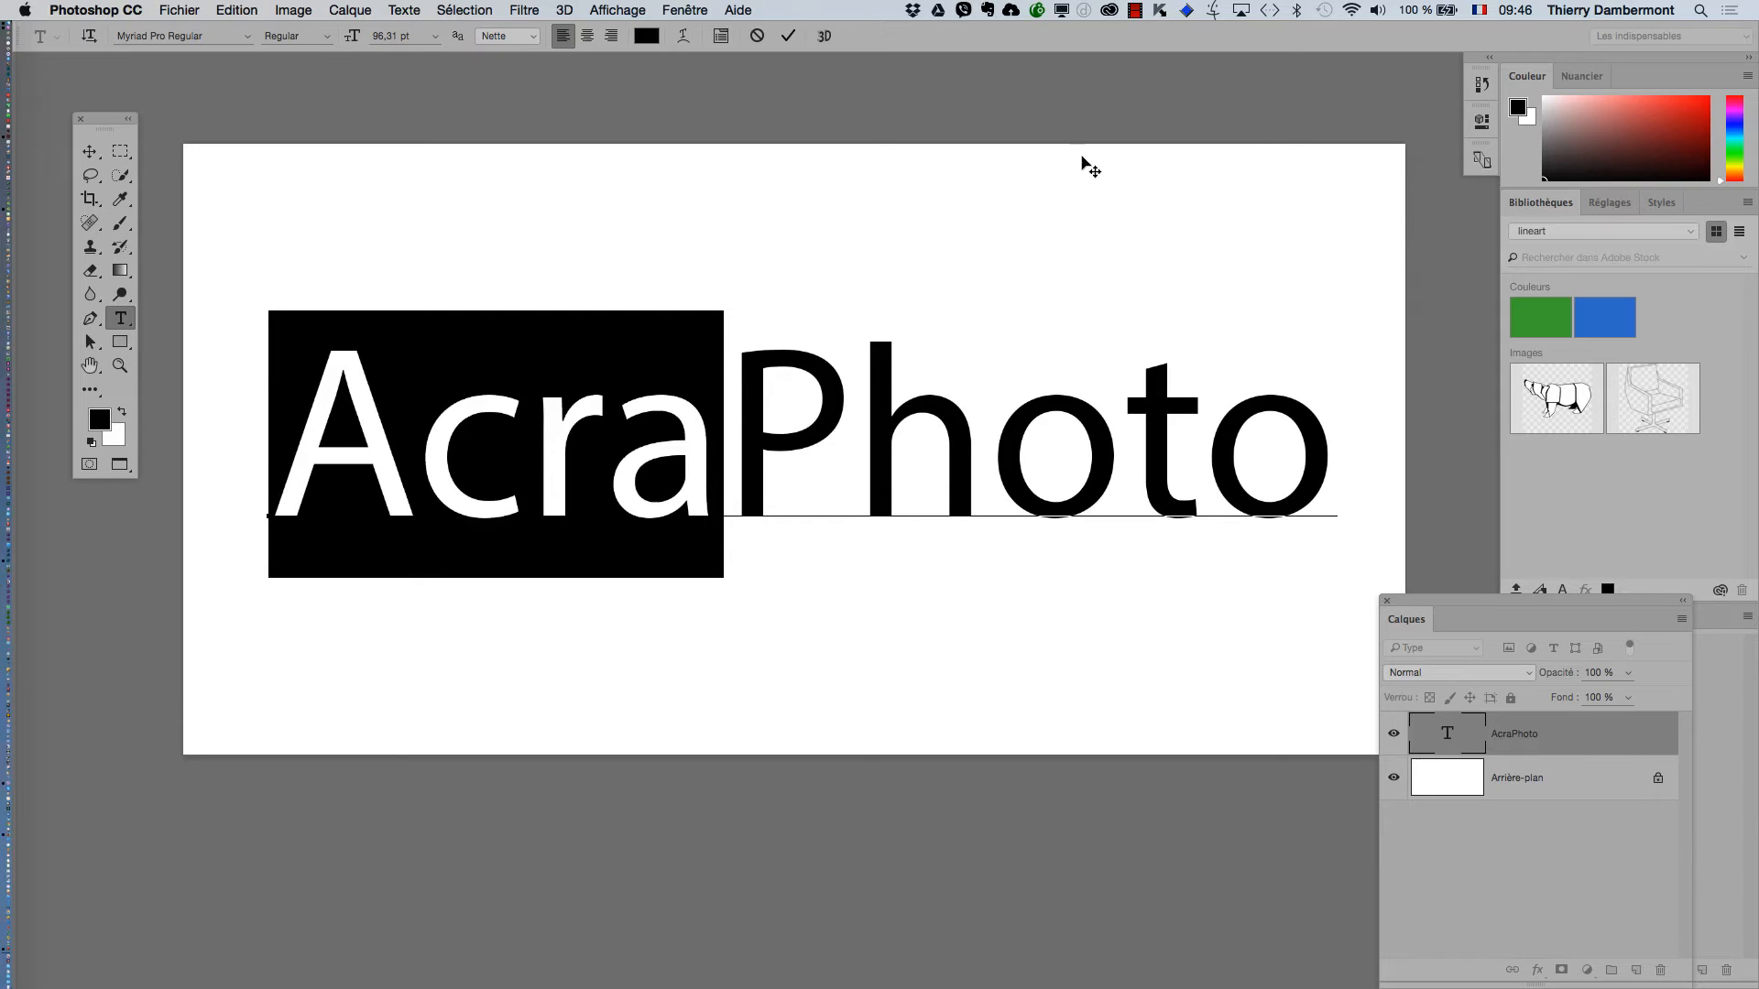
left_click(646, 36)
left_click(801, 400)
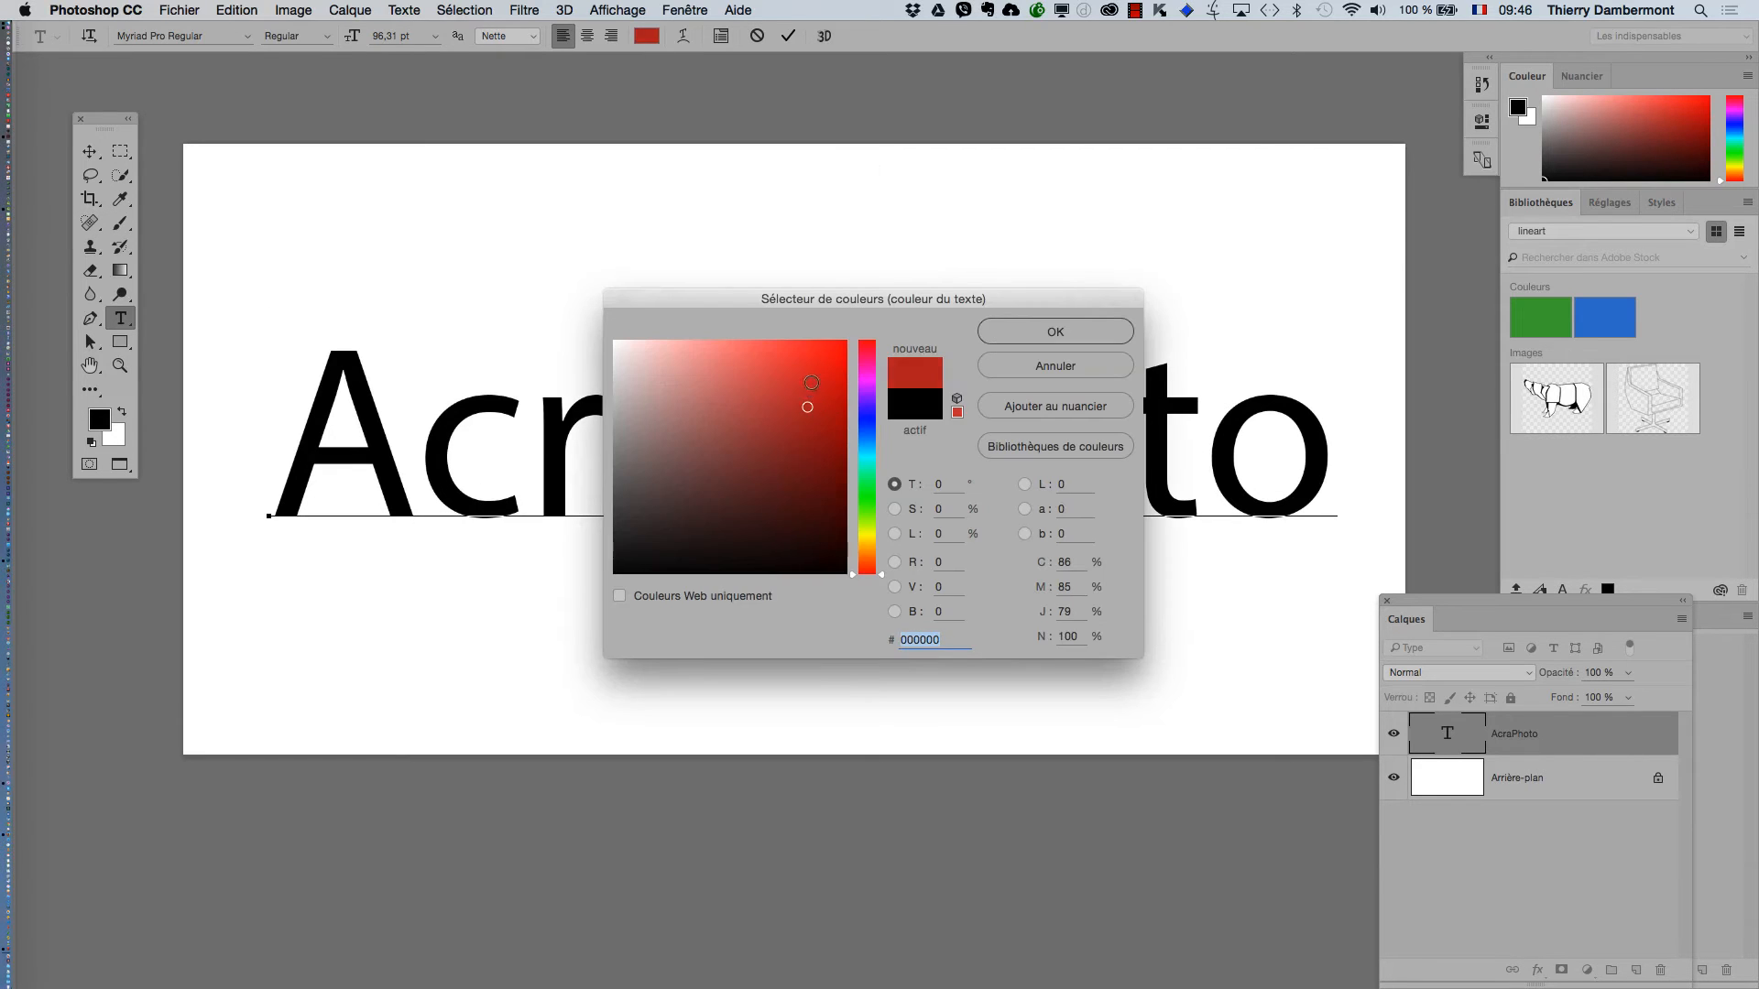
left_click(1045, 332)
left_click_drag(768, 451, 1345, 455)
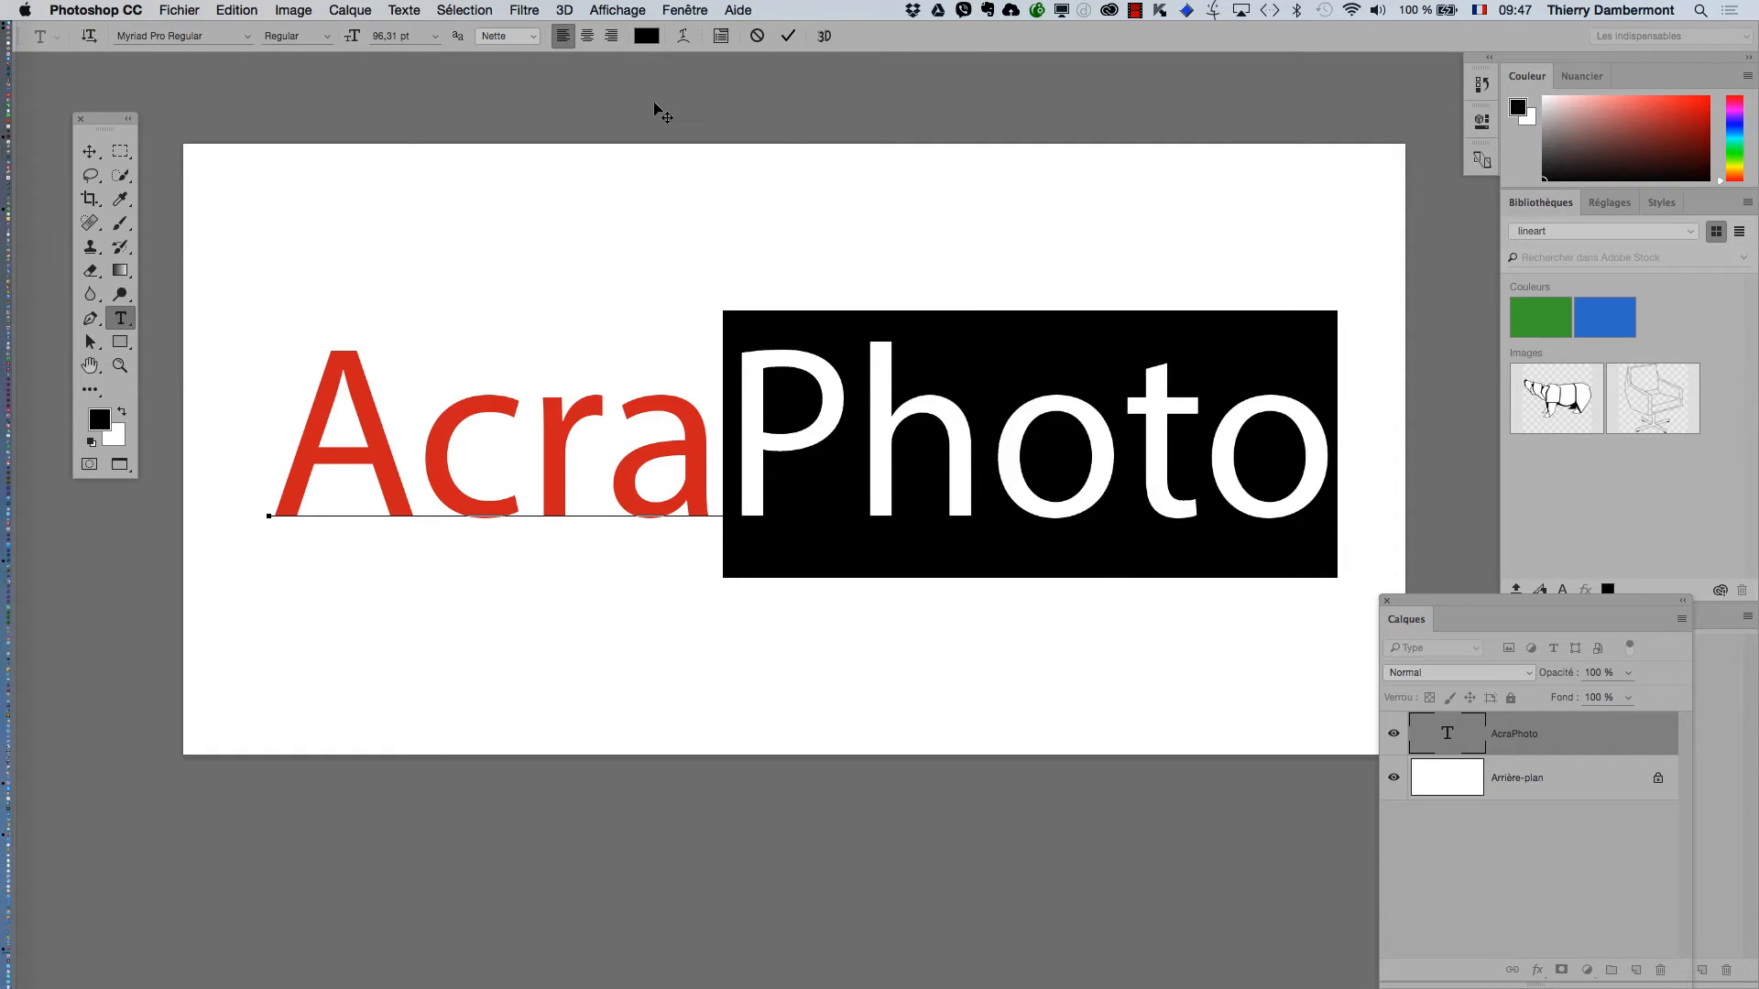
left_click(417, 366)
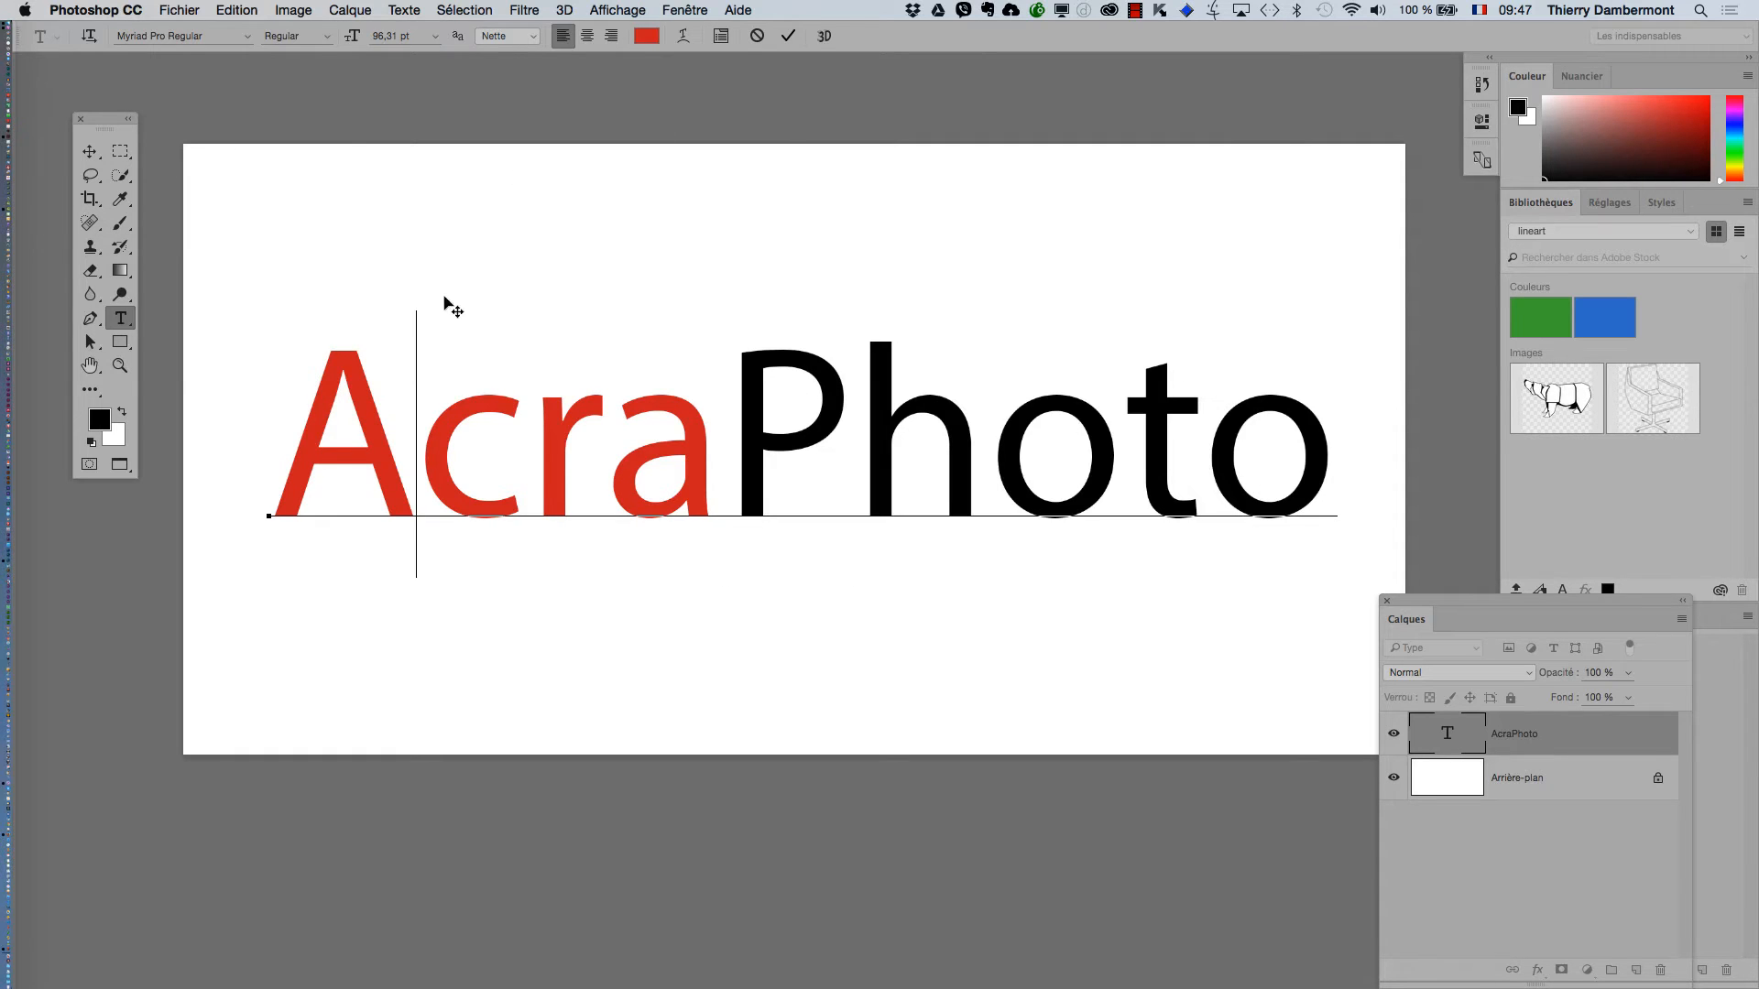
left_click(90, 152)
- Move the Layers panel clear of the canvas
left_click(179, 10)
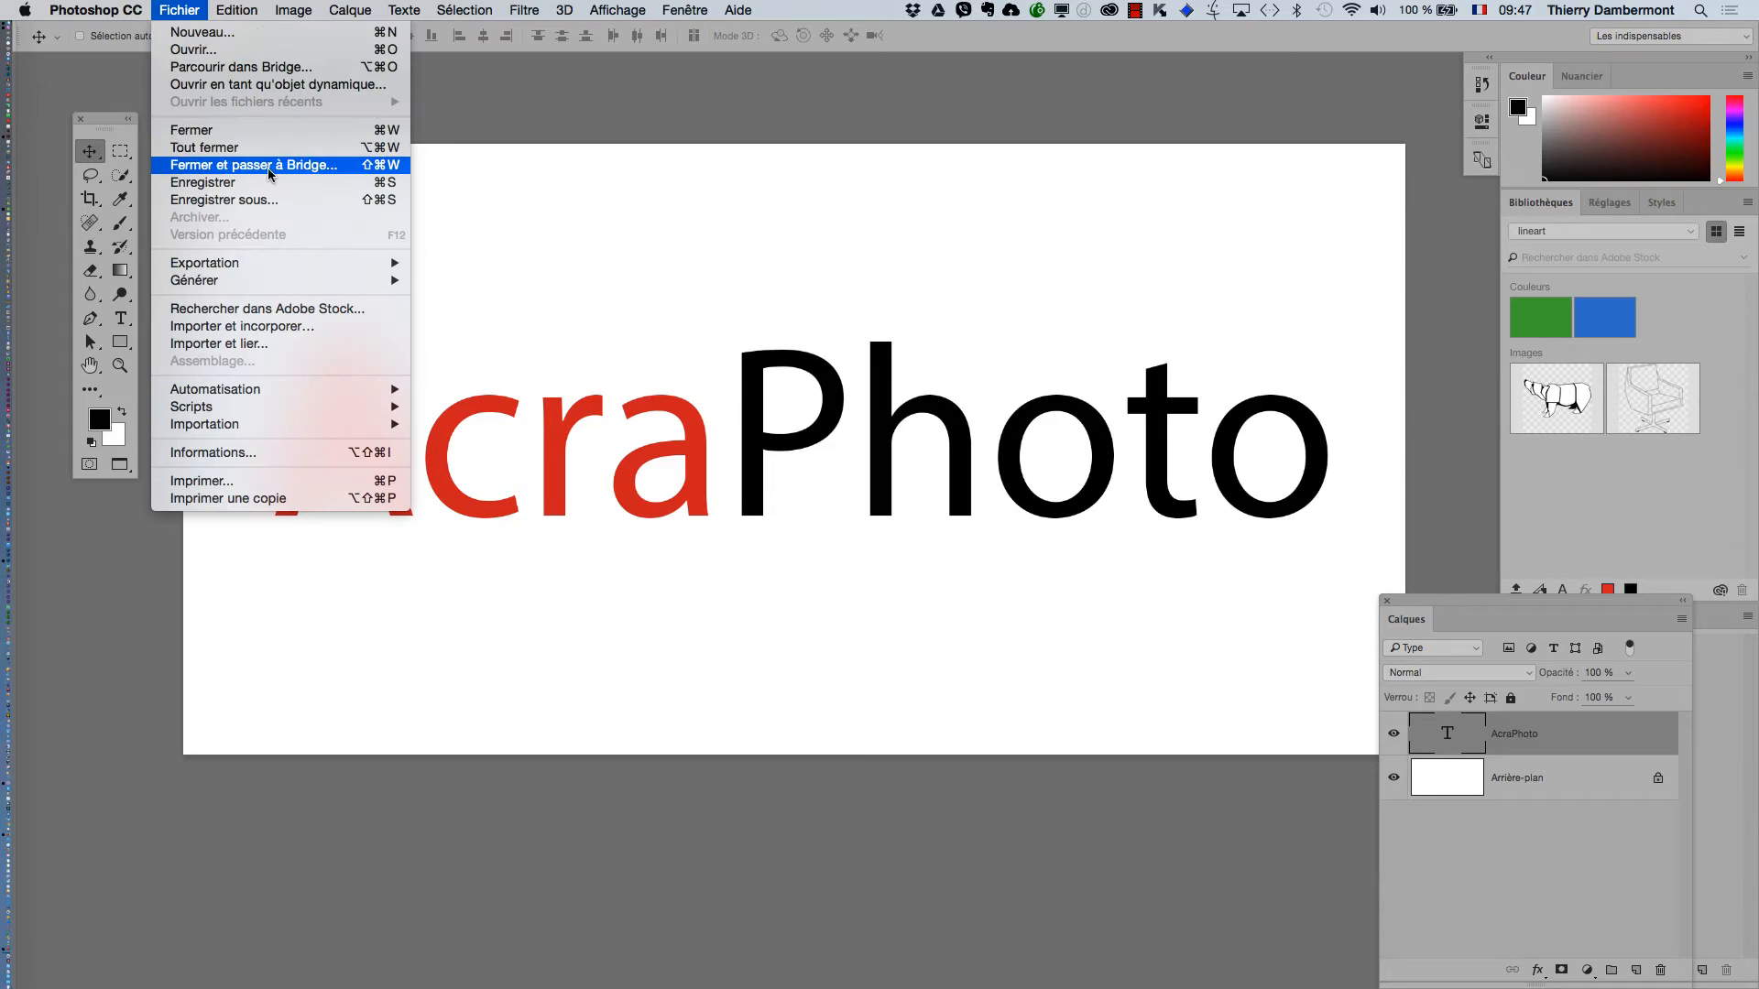
left_click(481, 123)
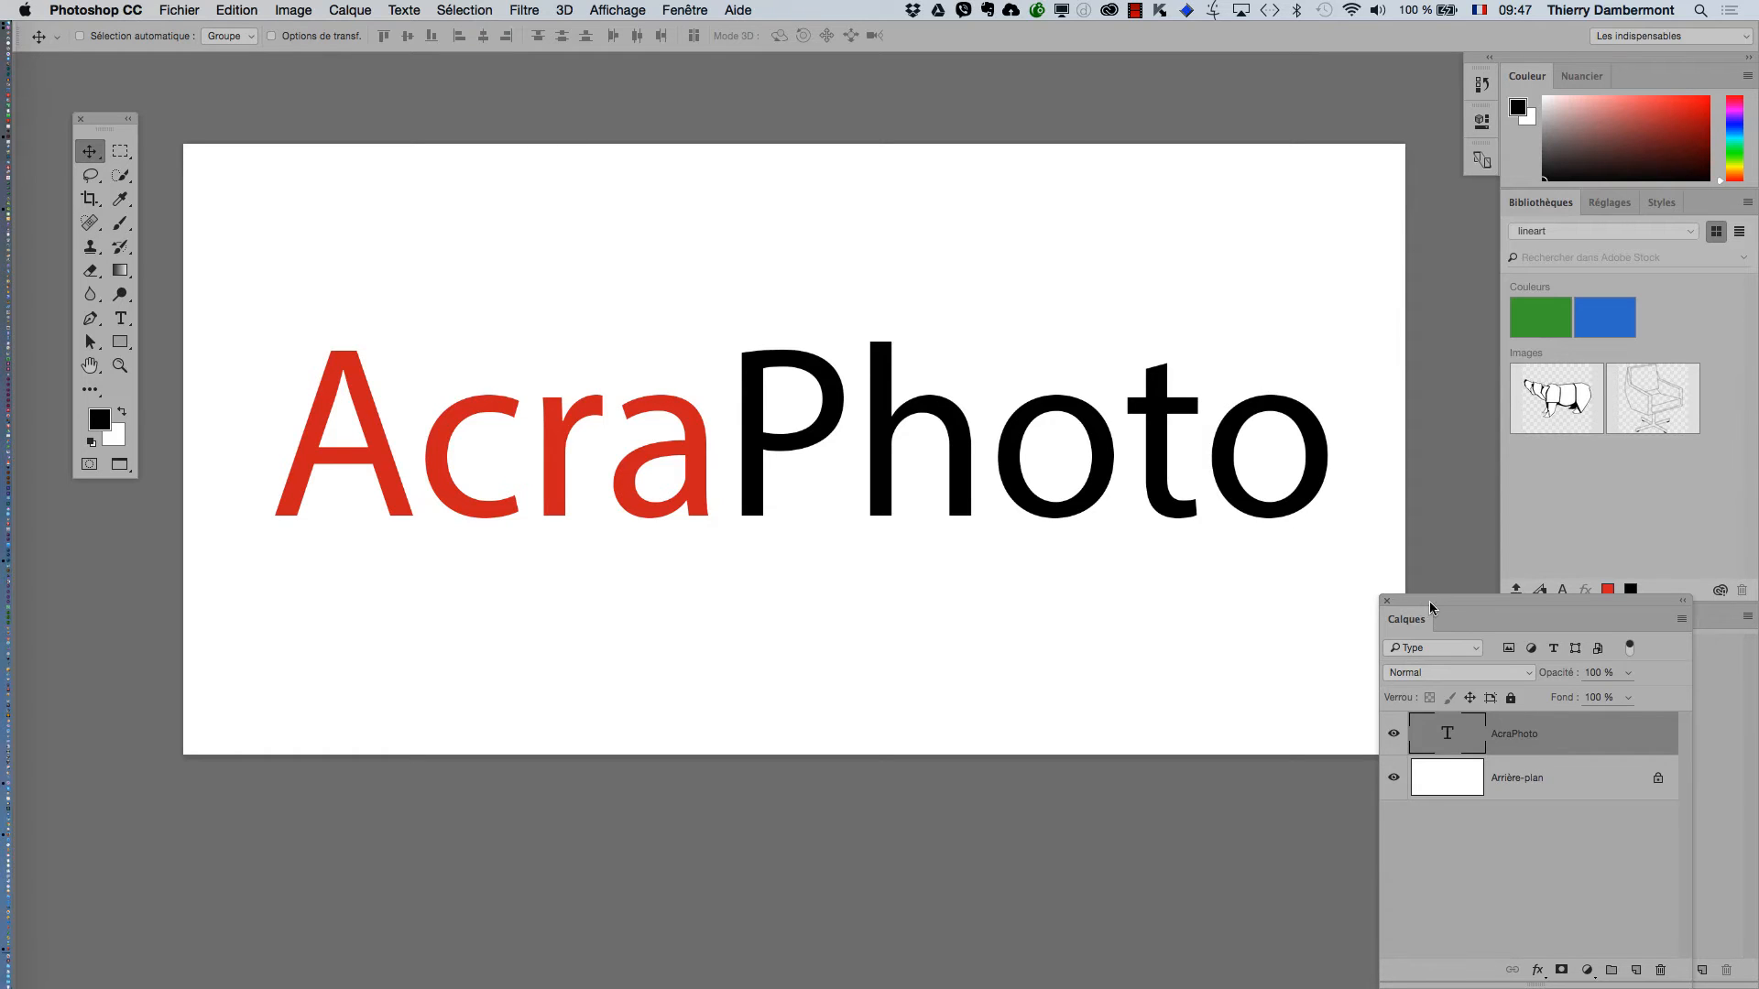
left_click_drag(1430, 607, 1542, 592)
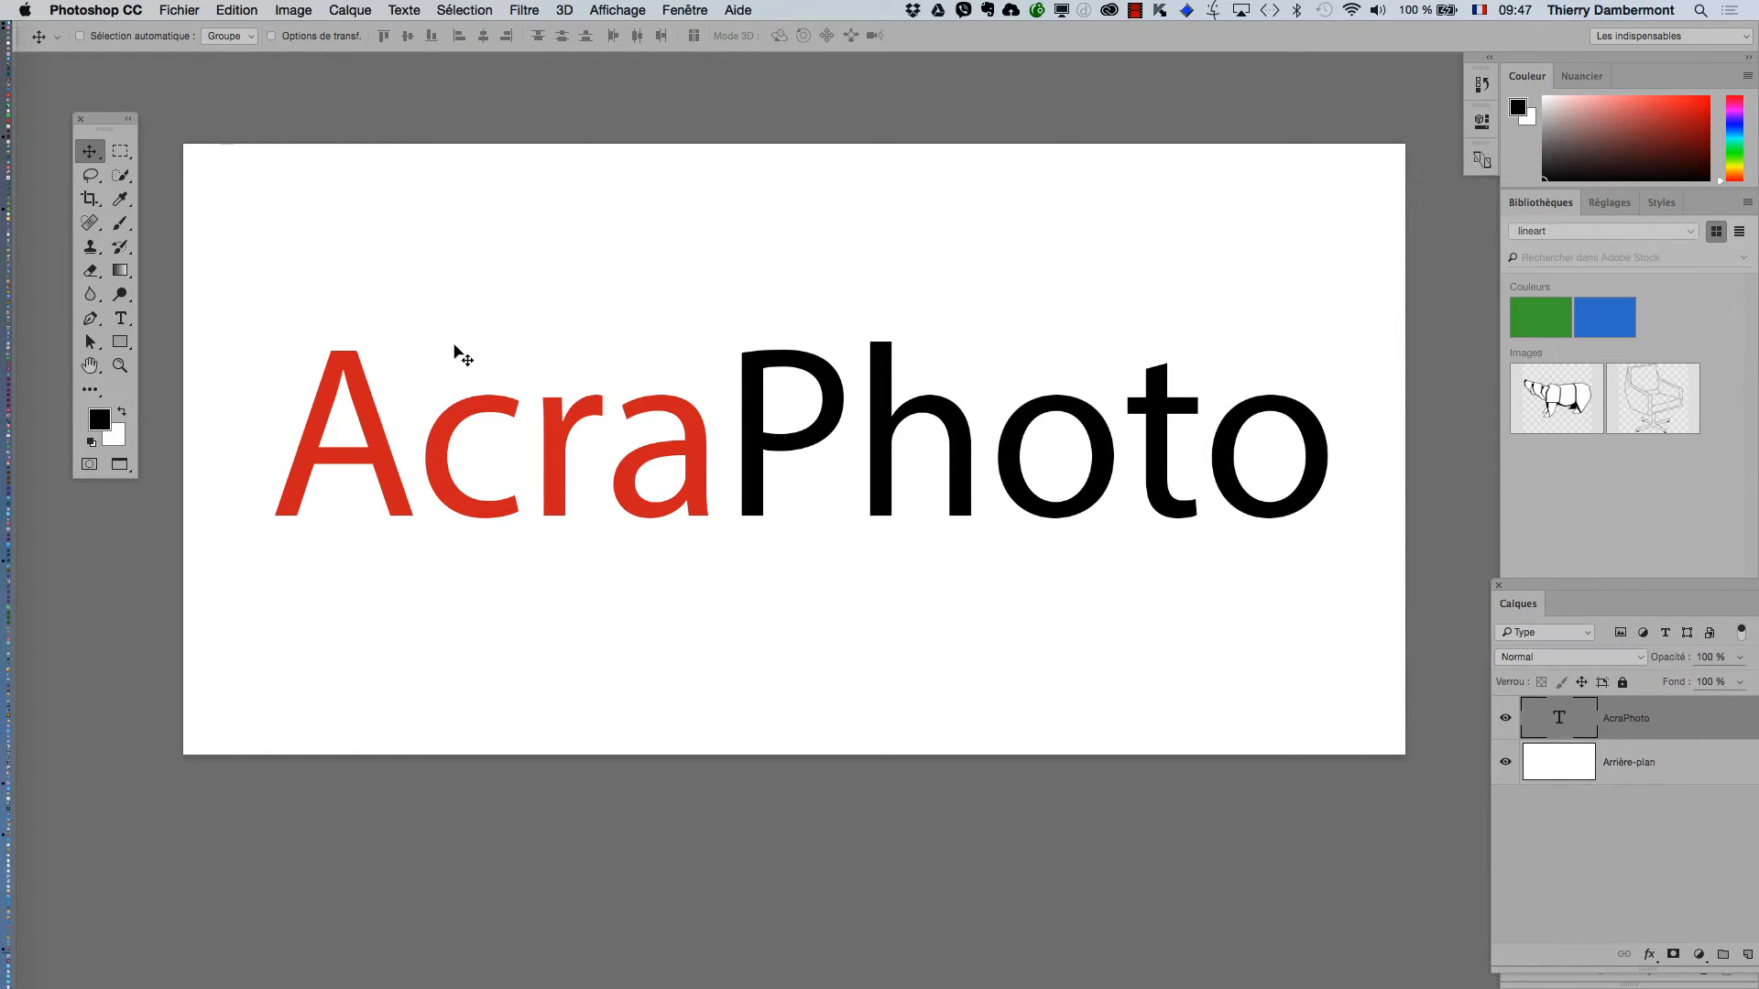
- Crop the canvas closely around the "AcraPhoto" text, leaving a narrow white margin, and apply the crop
left_click(90, 199)
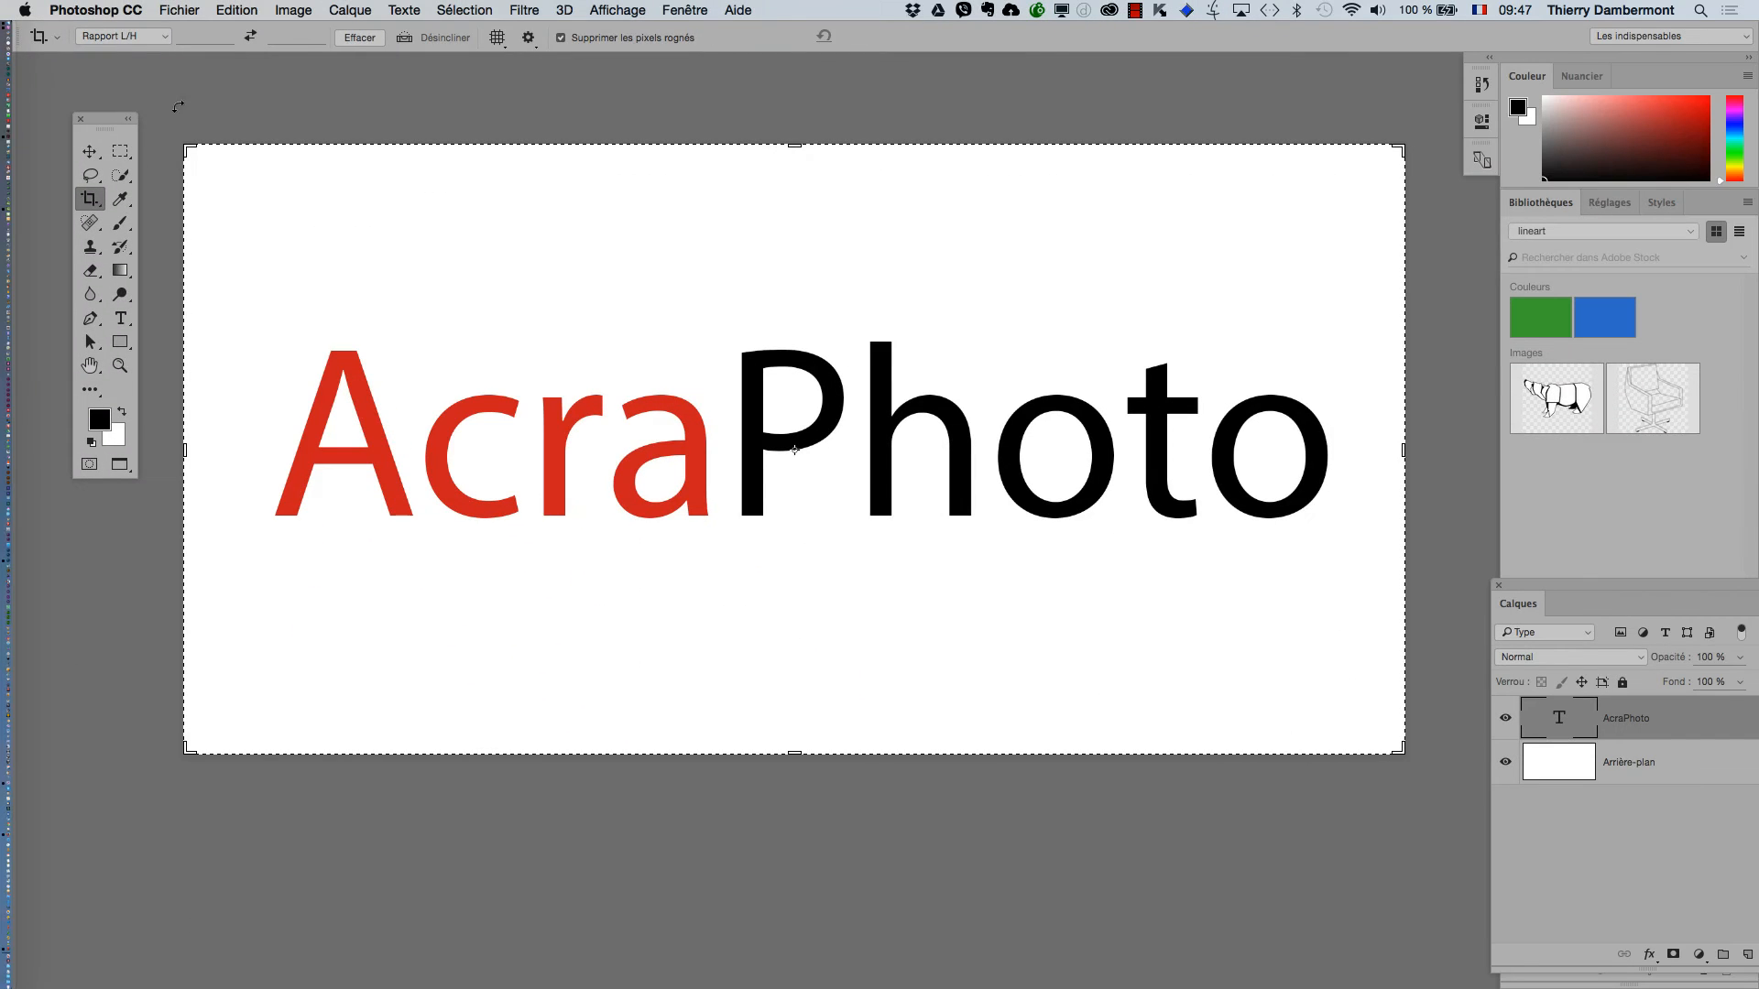
left_click_drag(180, 147, 207, 224)
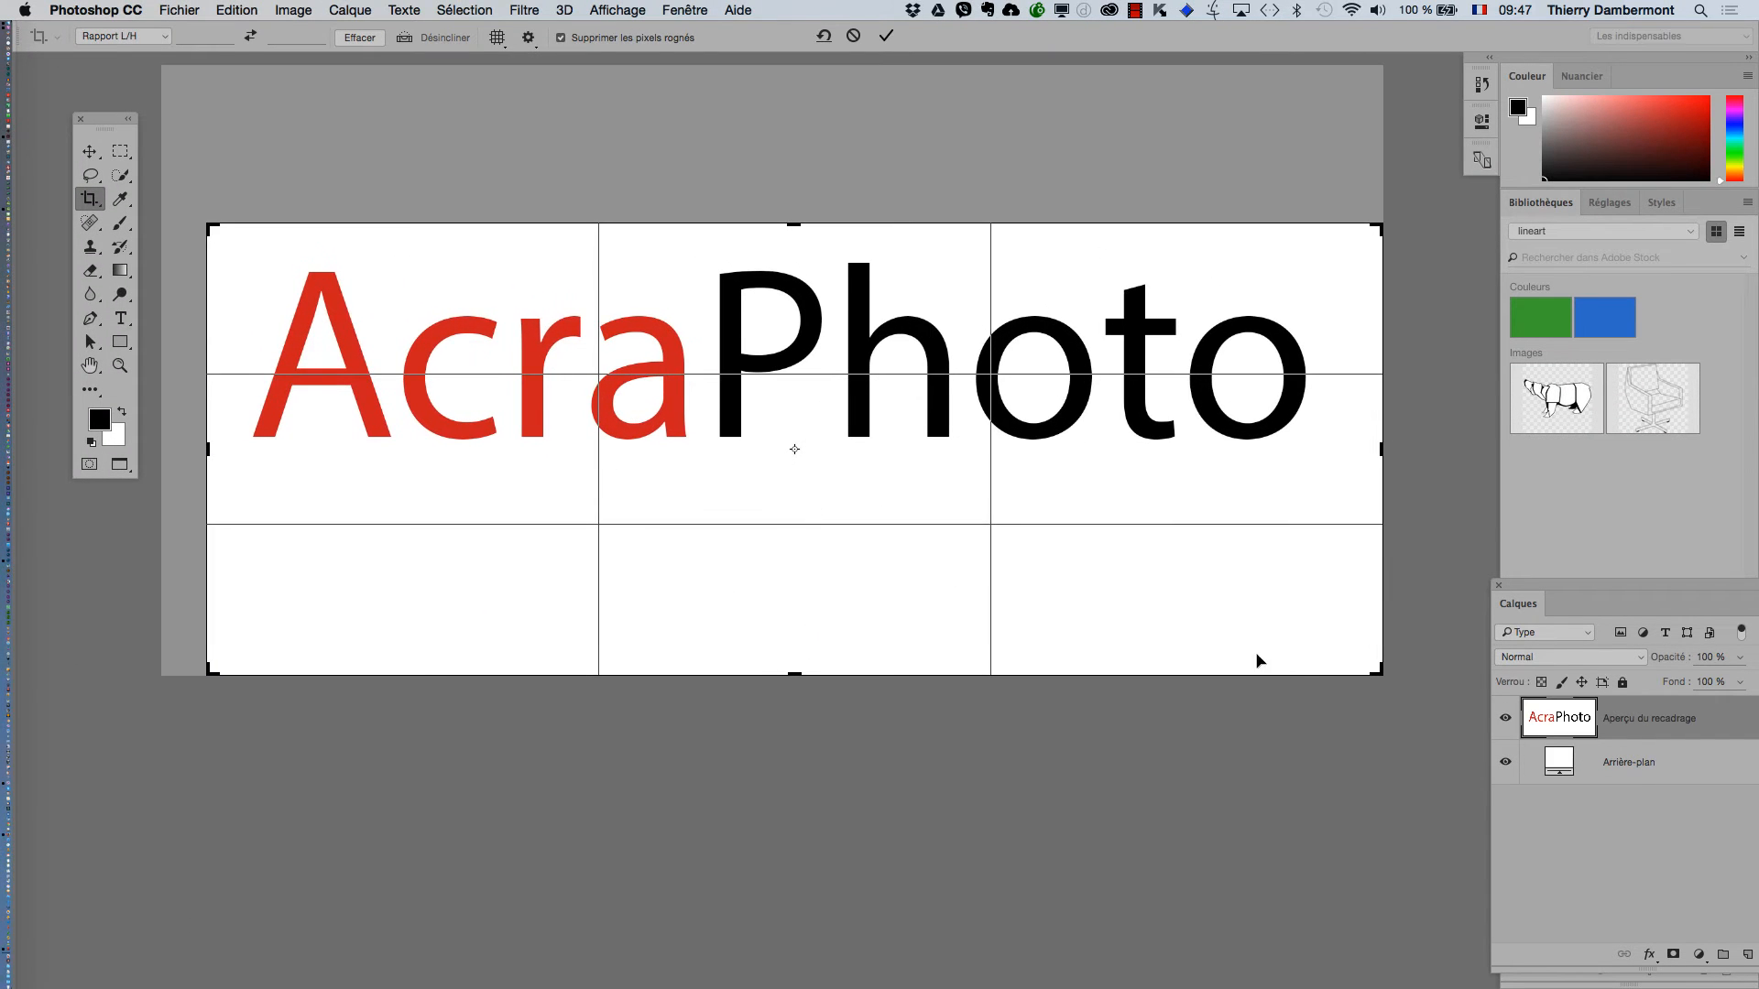
left_click_drag(1381, 677, 1361, 580)
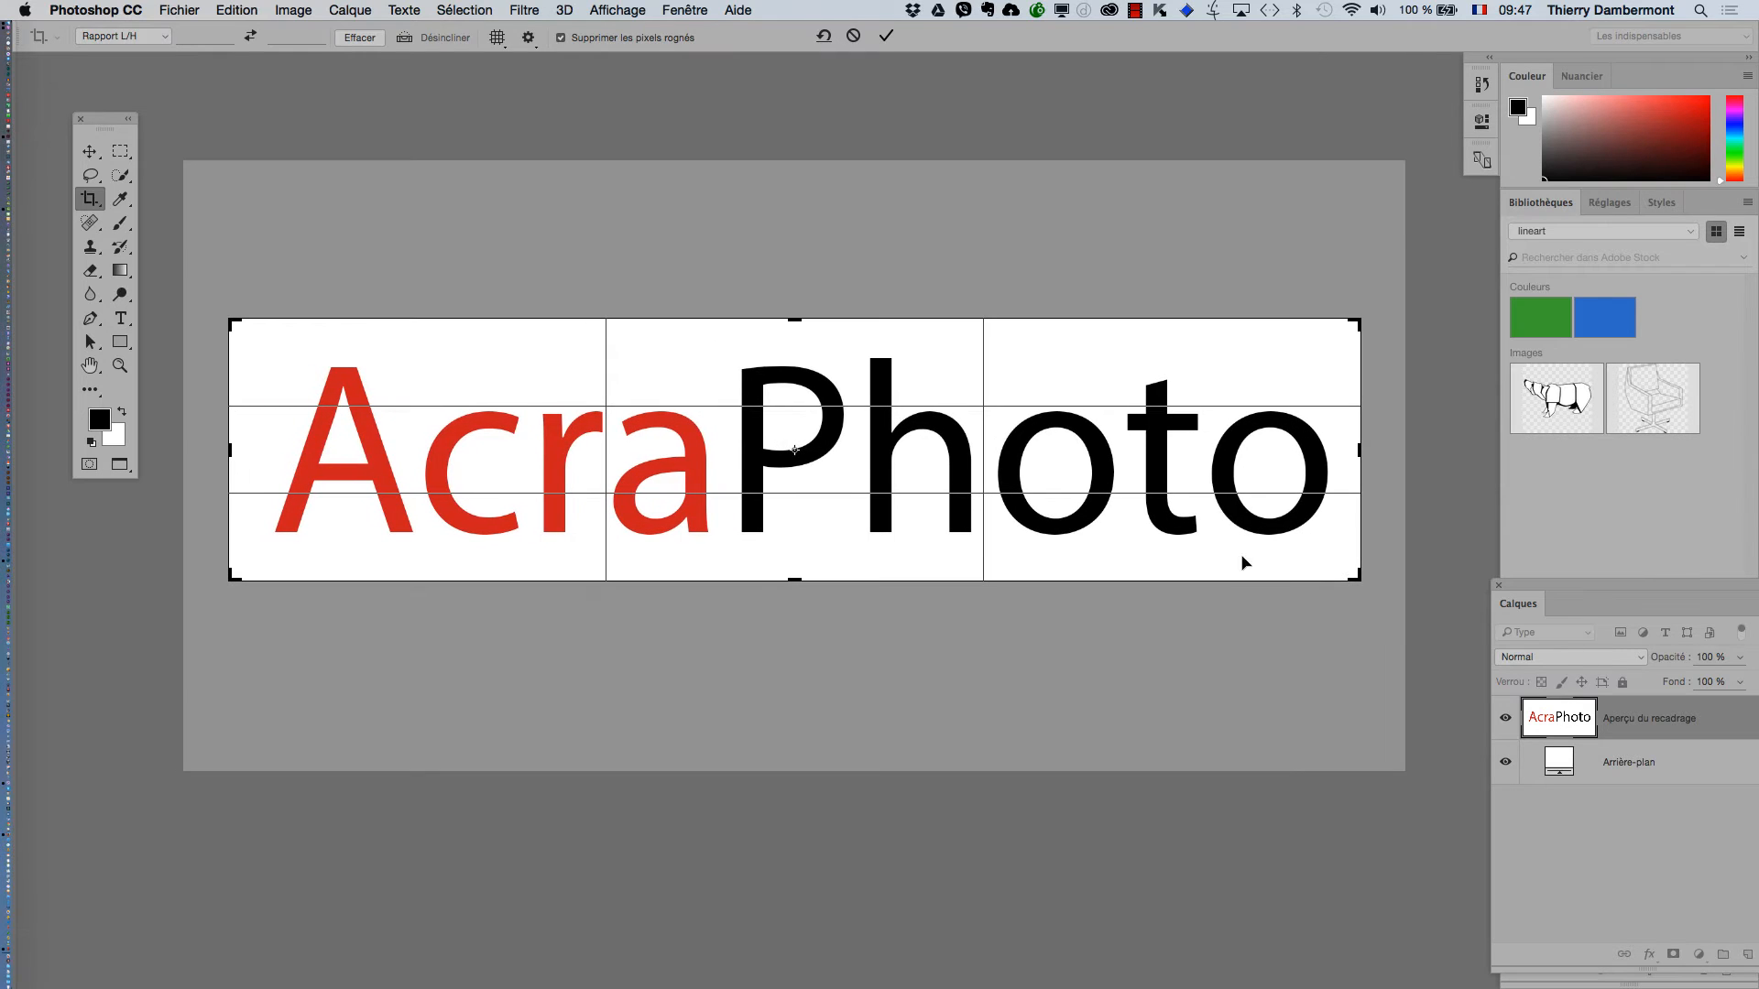
left_click_drag(1358, 454, 1378, 455)
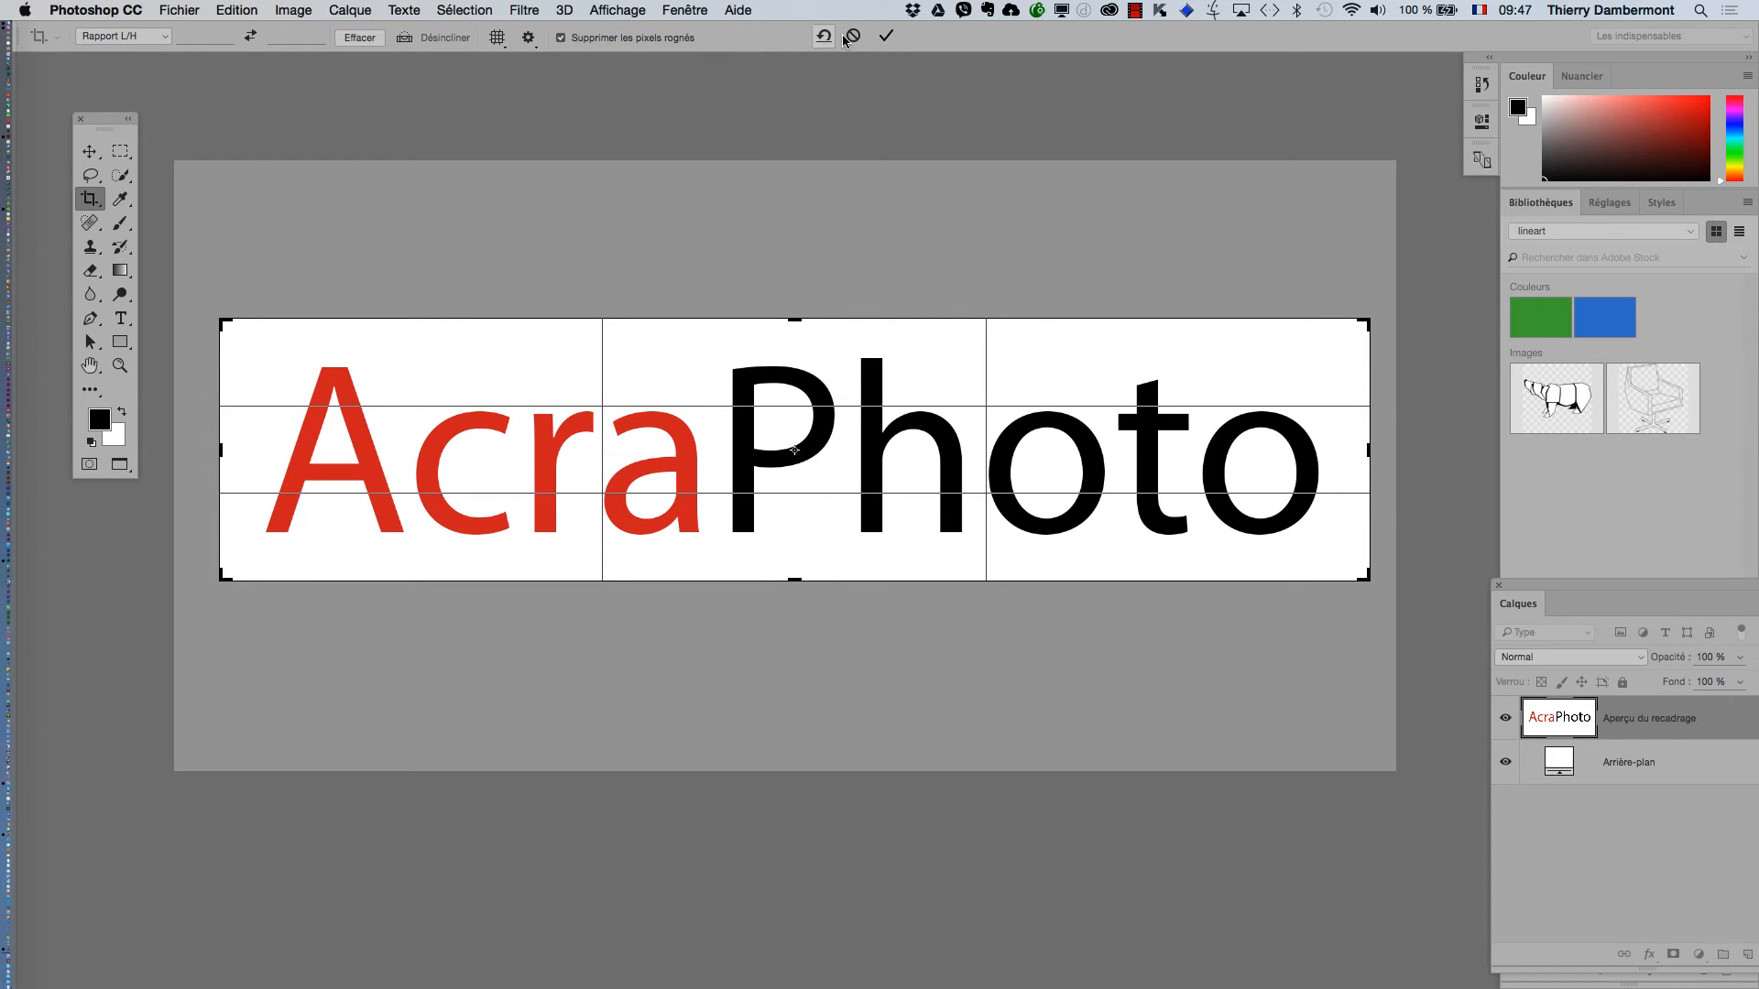
key("Return")
left_click(176, 10)
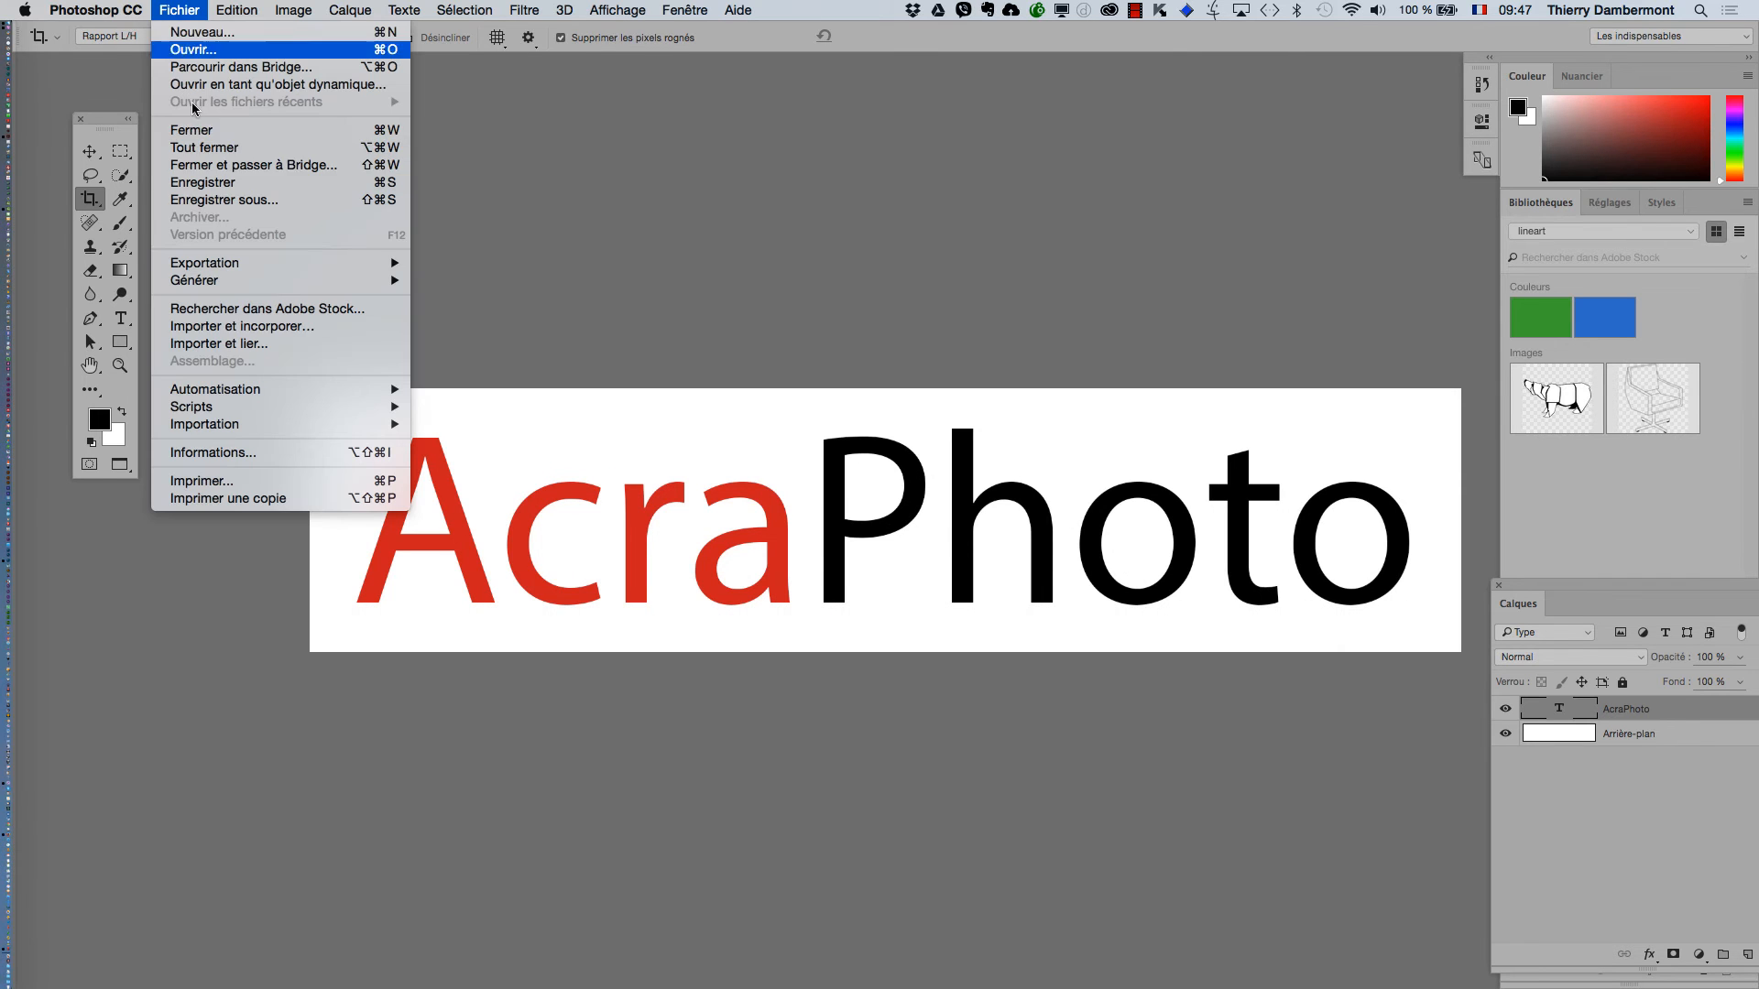
left_click(775, 320)
key("super+shift+s")
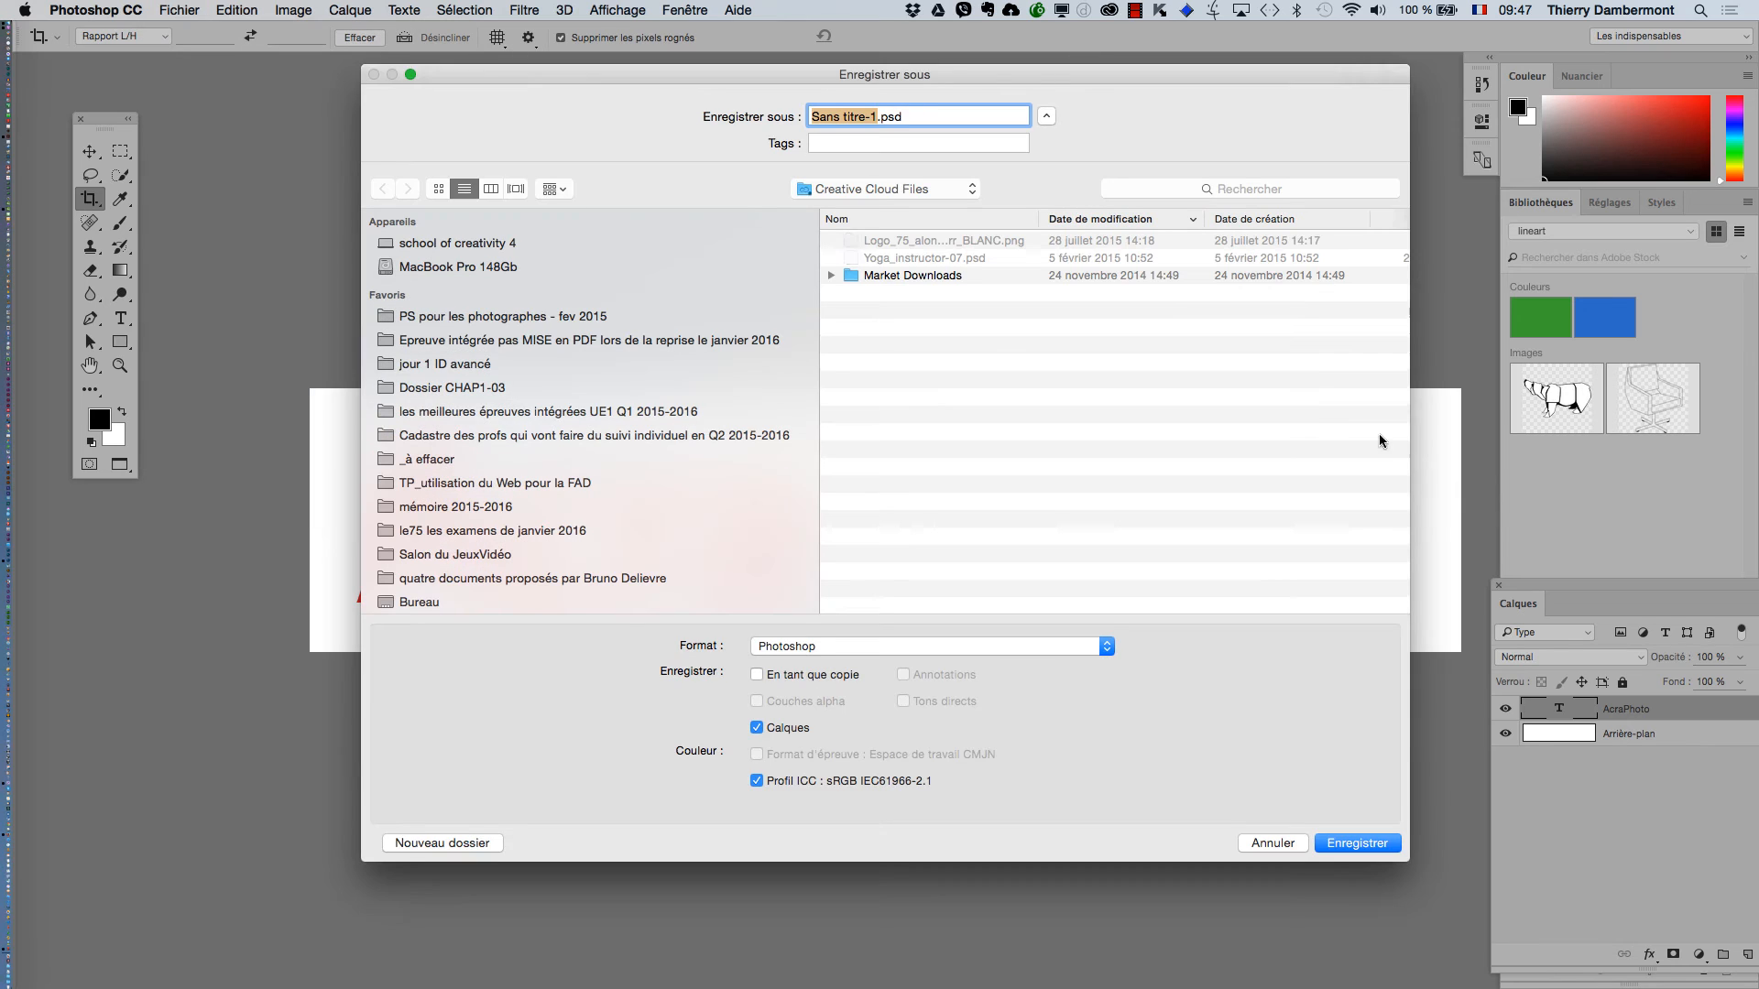
left_click(1297, 847)
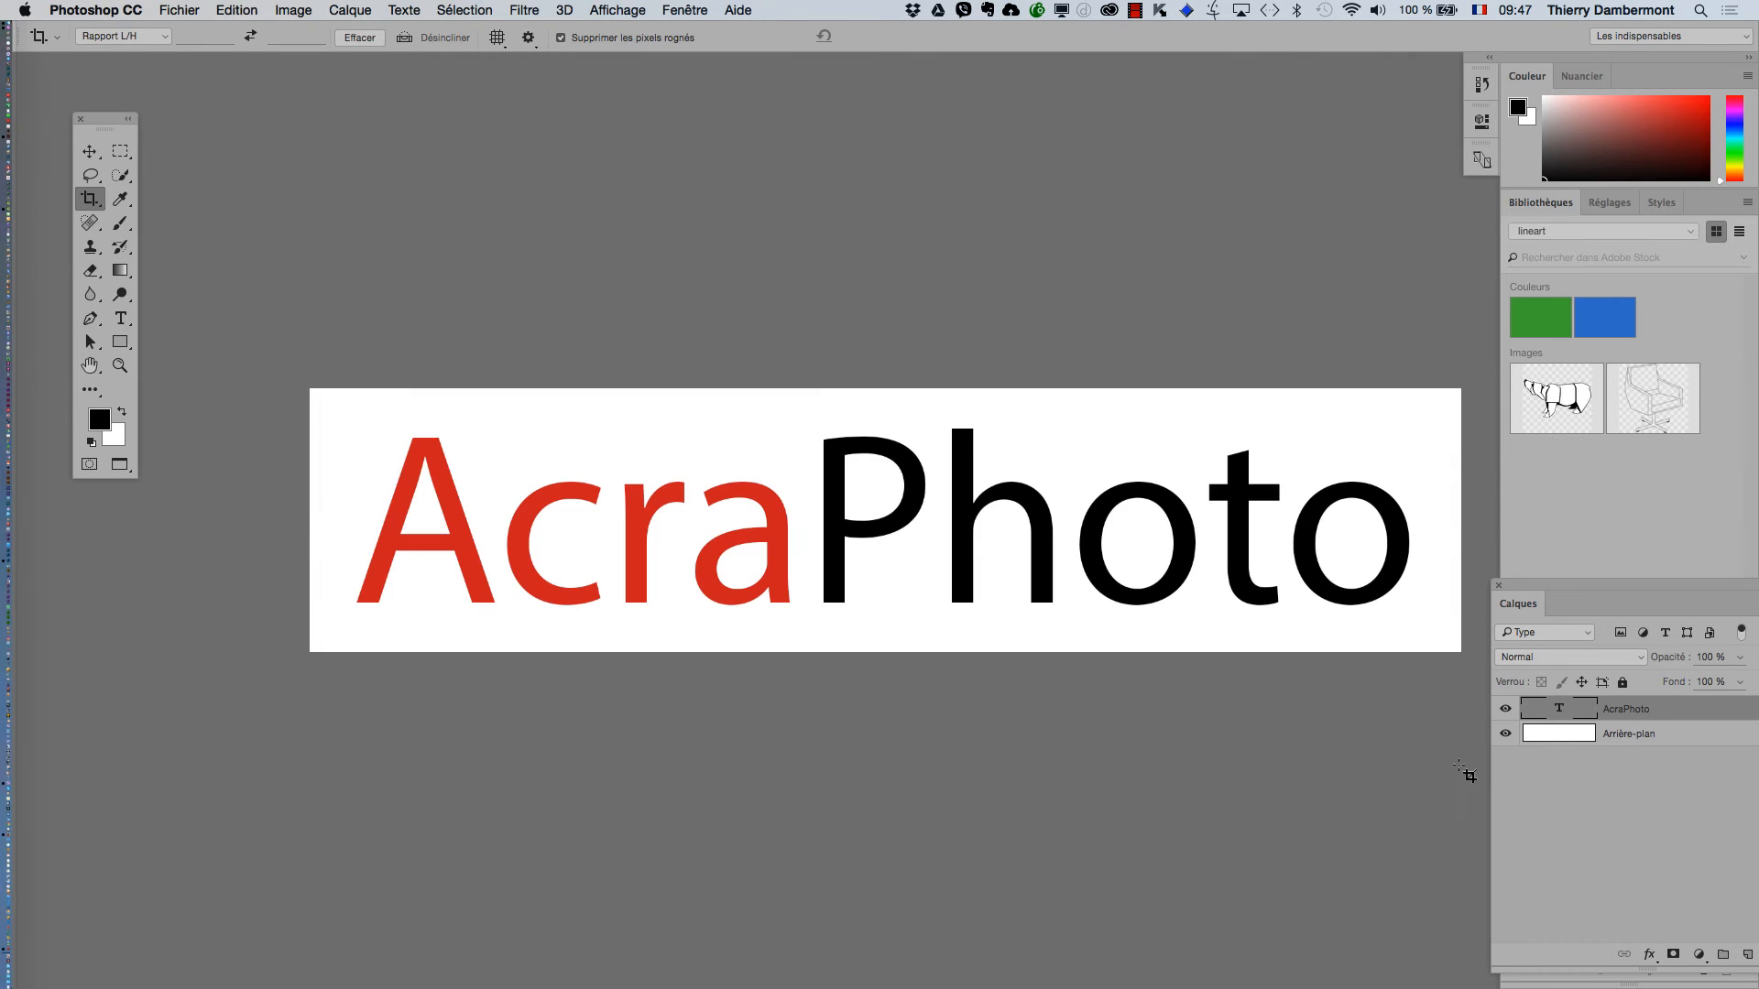
- Pan the view with the Hand tool so that the logo sits higher, leaving free space beneath it
left_click(91, 366)
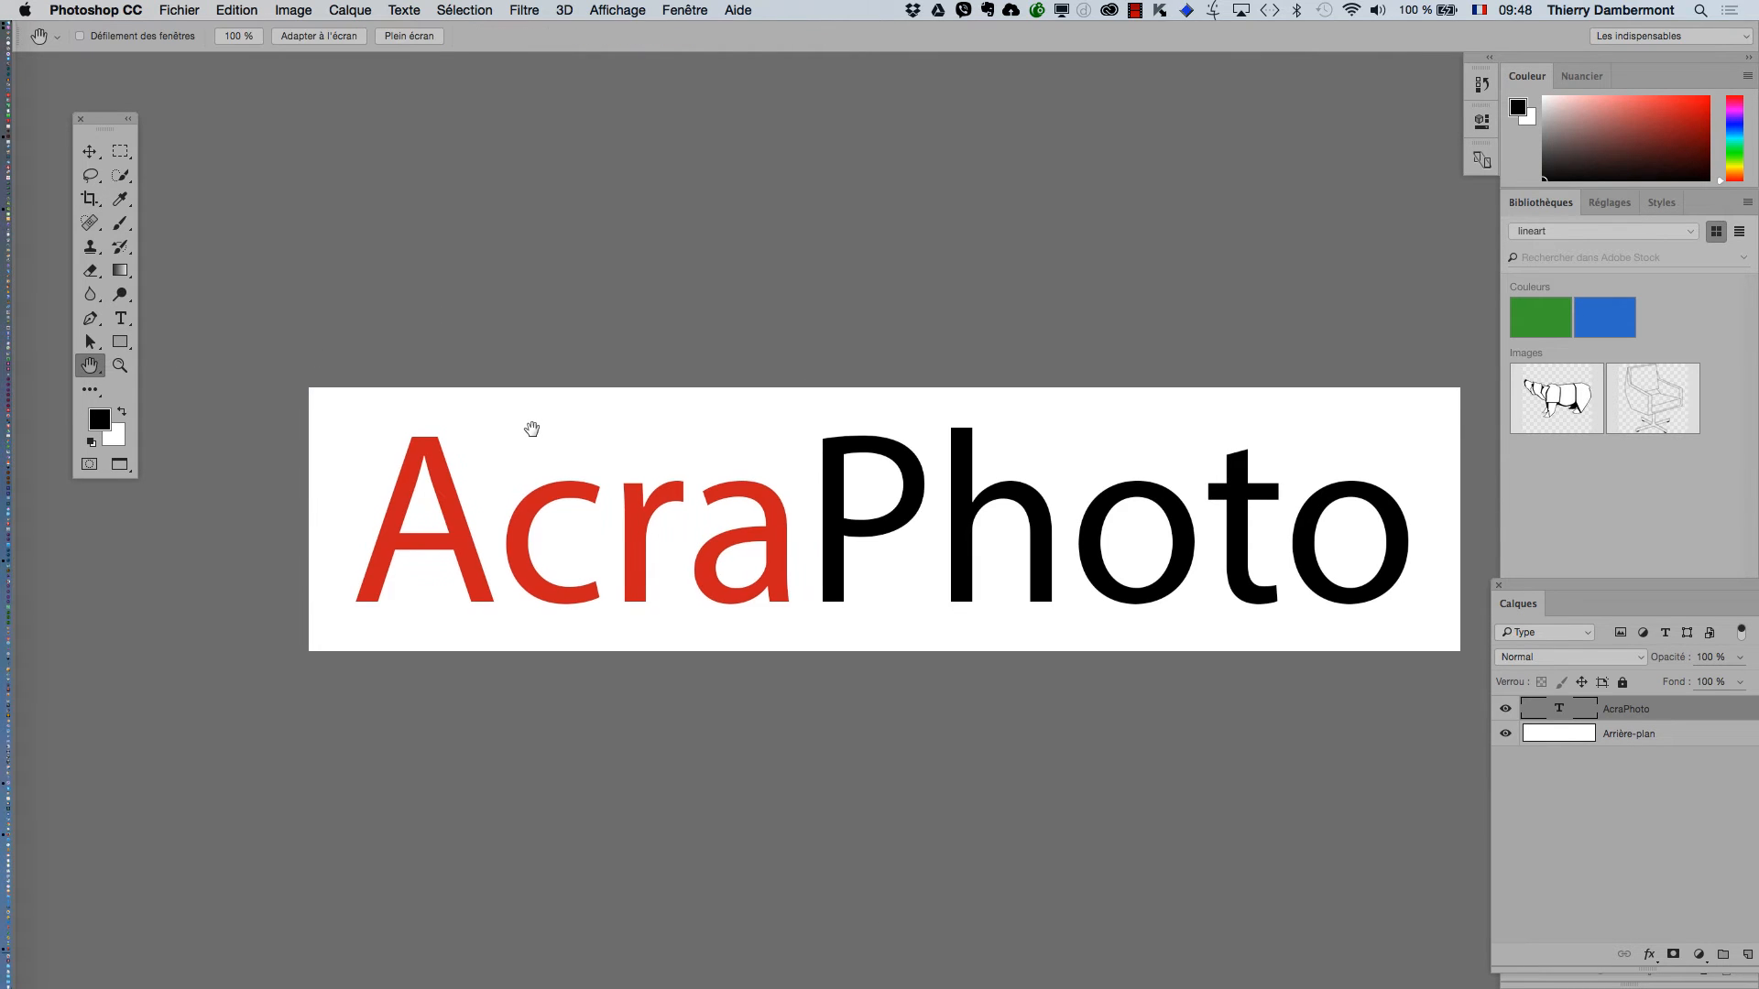
left_click_drag(534, 427, 432, 290)
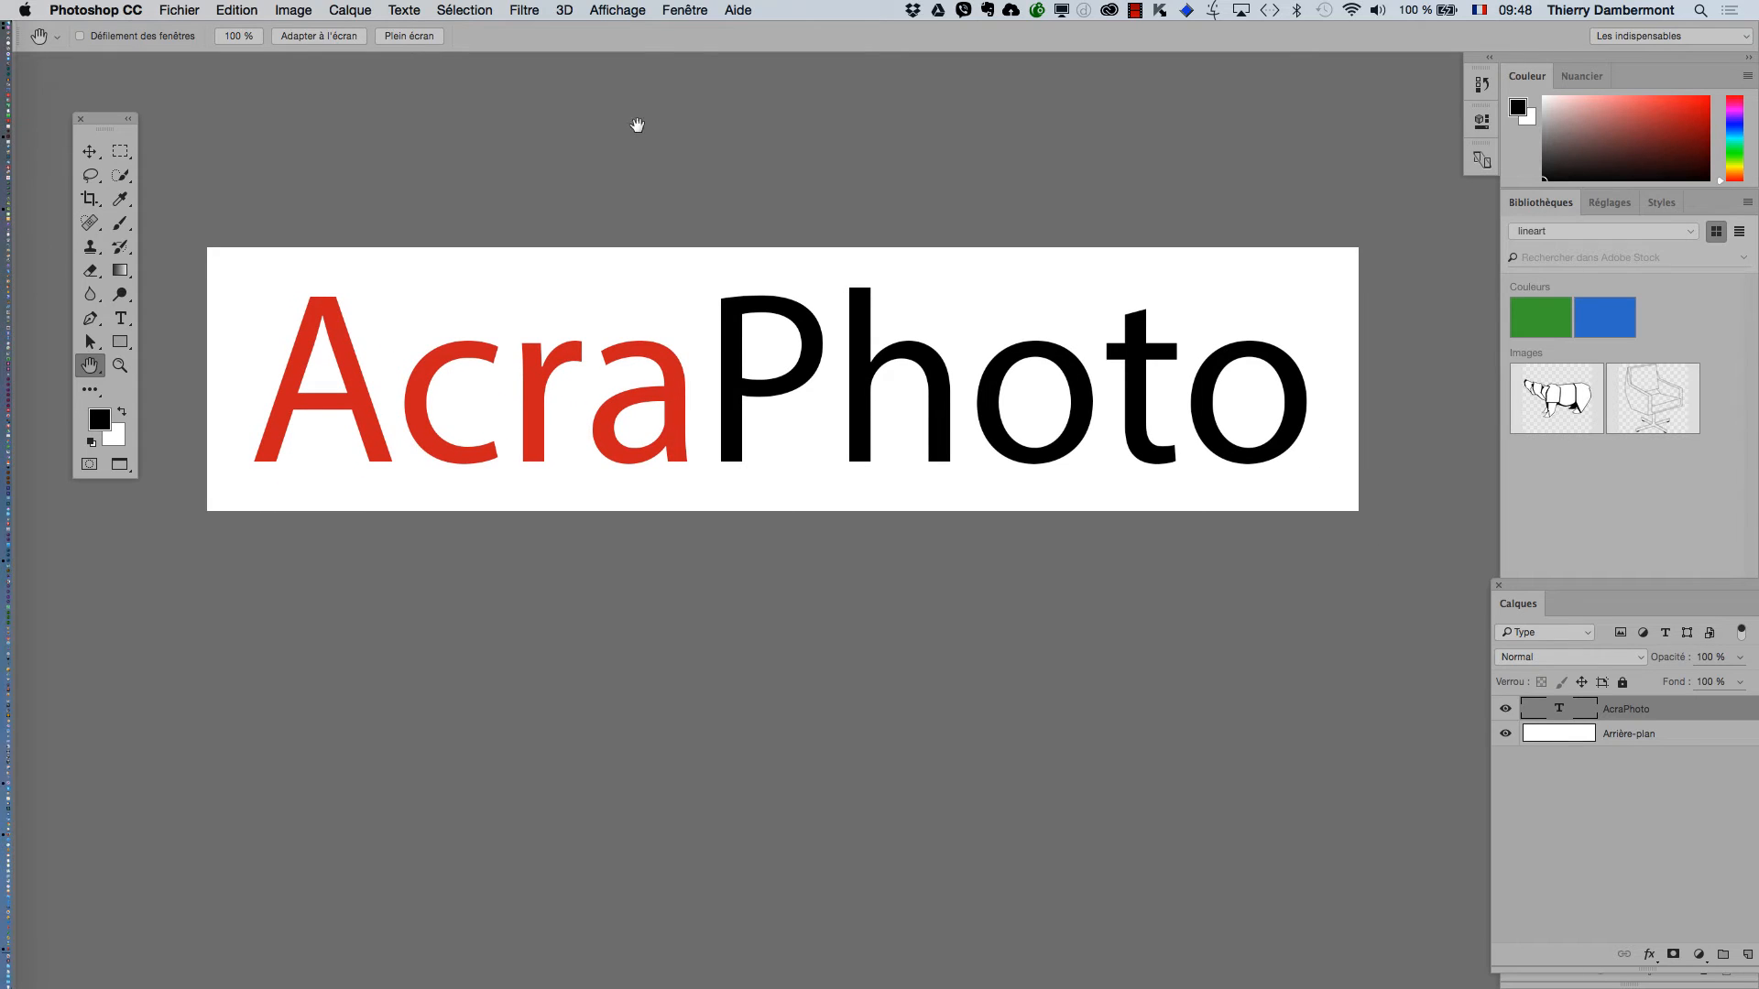
left_click_drag(602, 302, 599, 213)
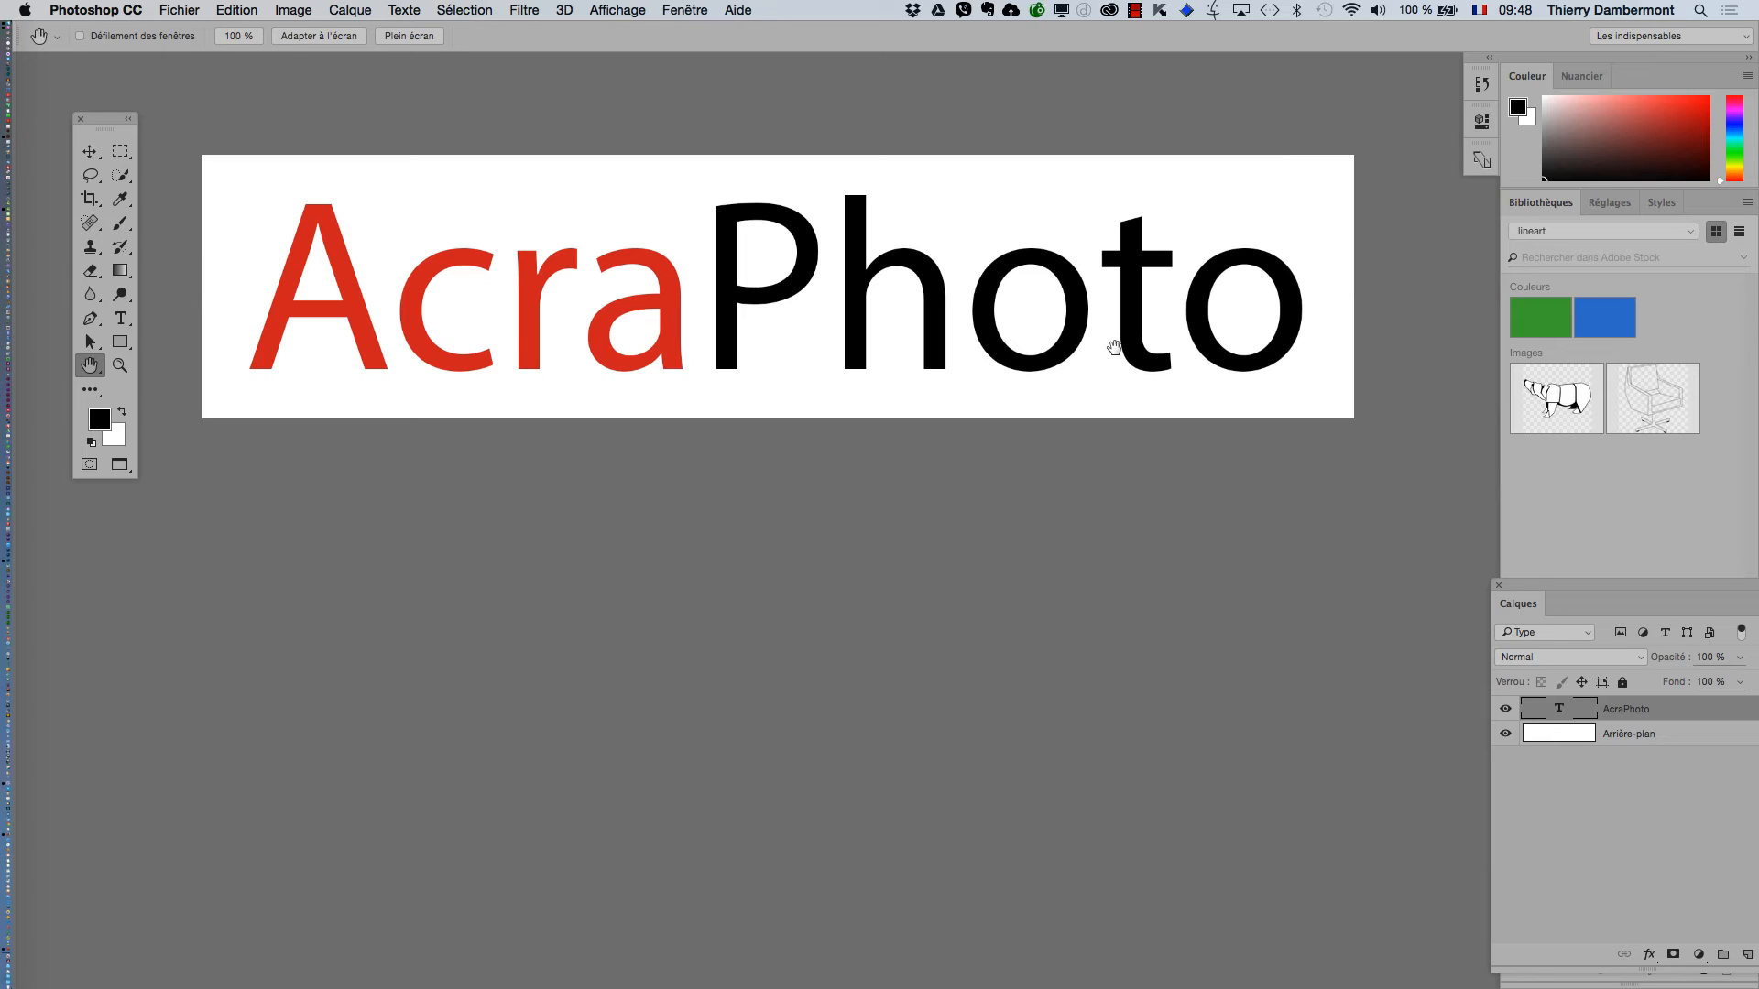
left_click(677, 10)
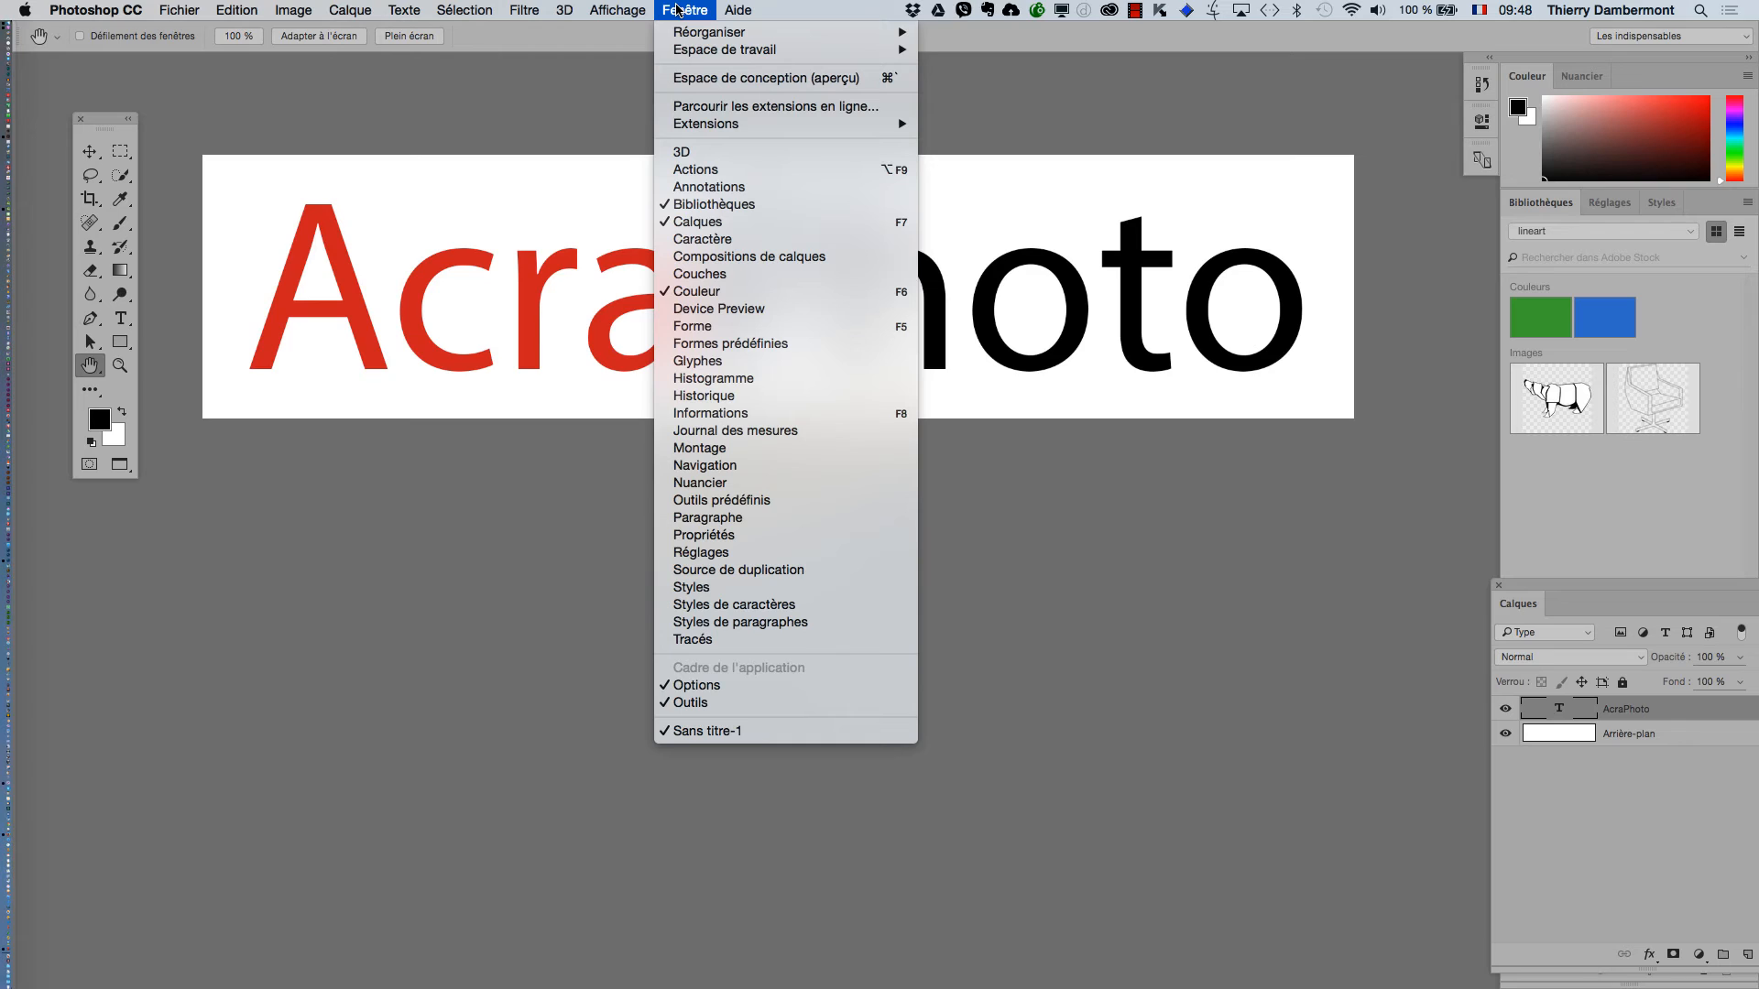
left_click(677, 10)
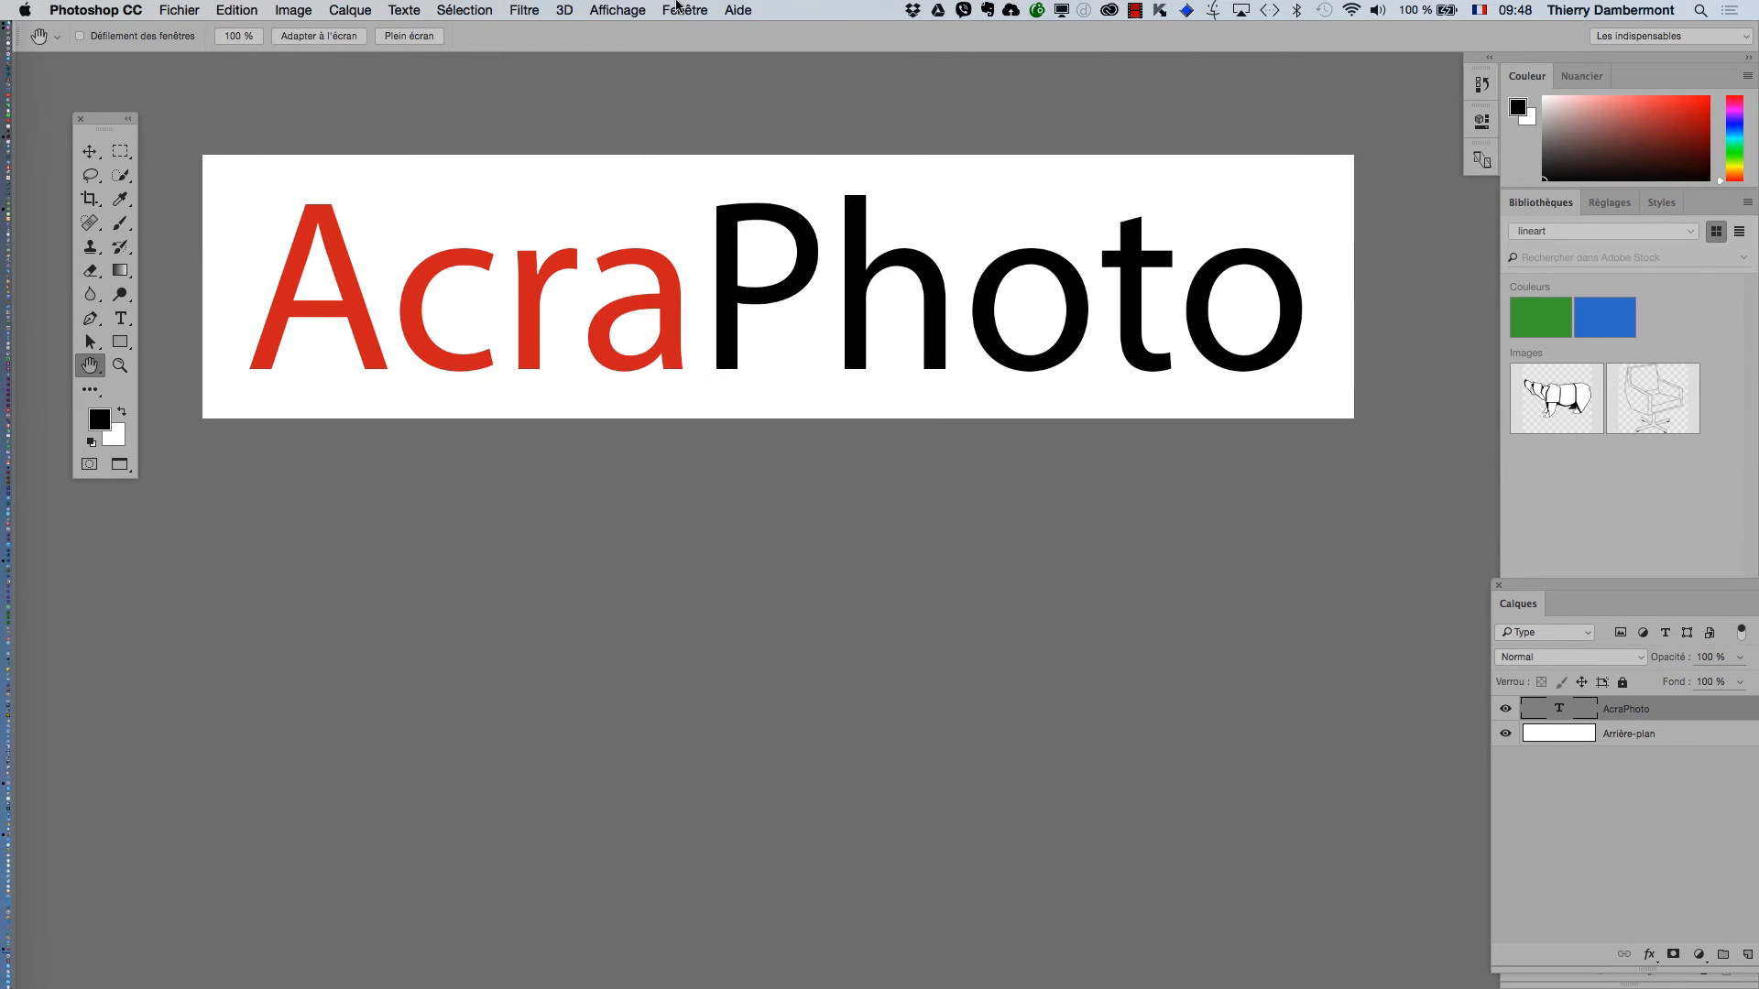
left_click(677, 7)
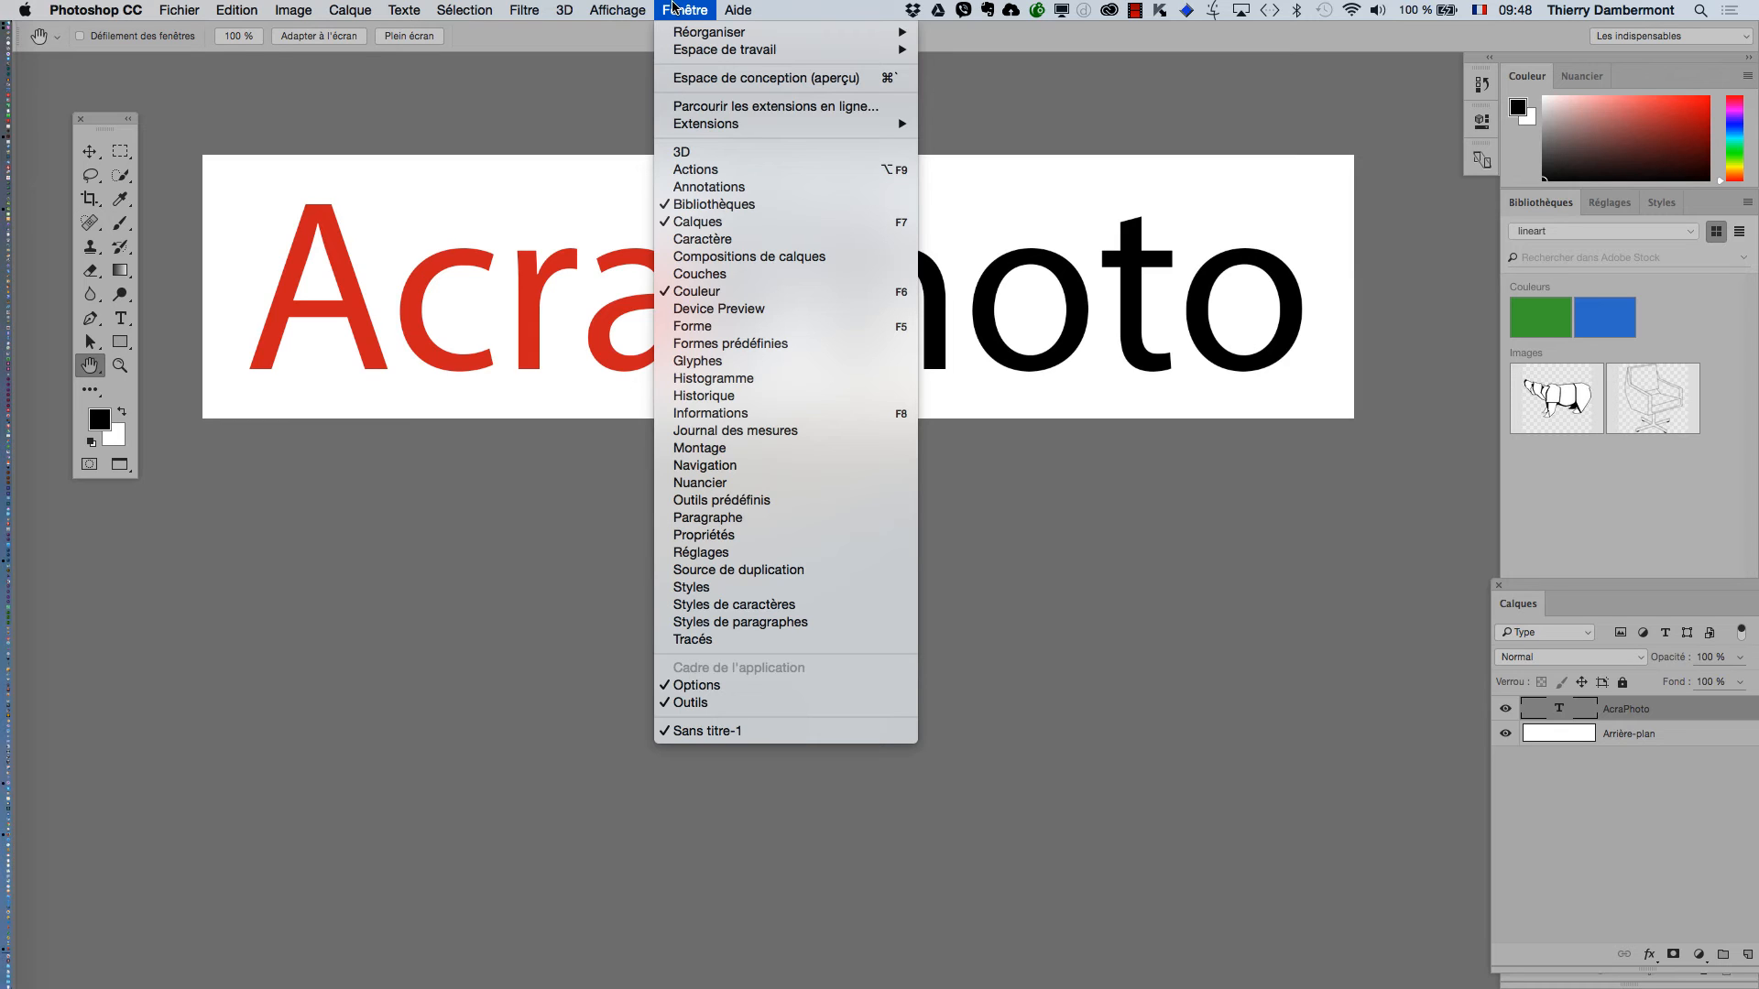
mouse_move(422, 5)
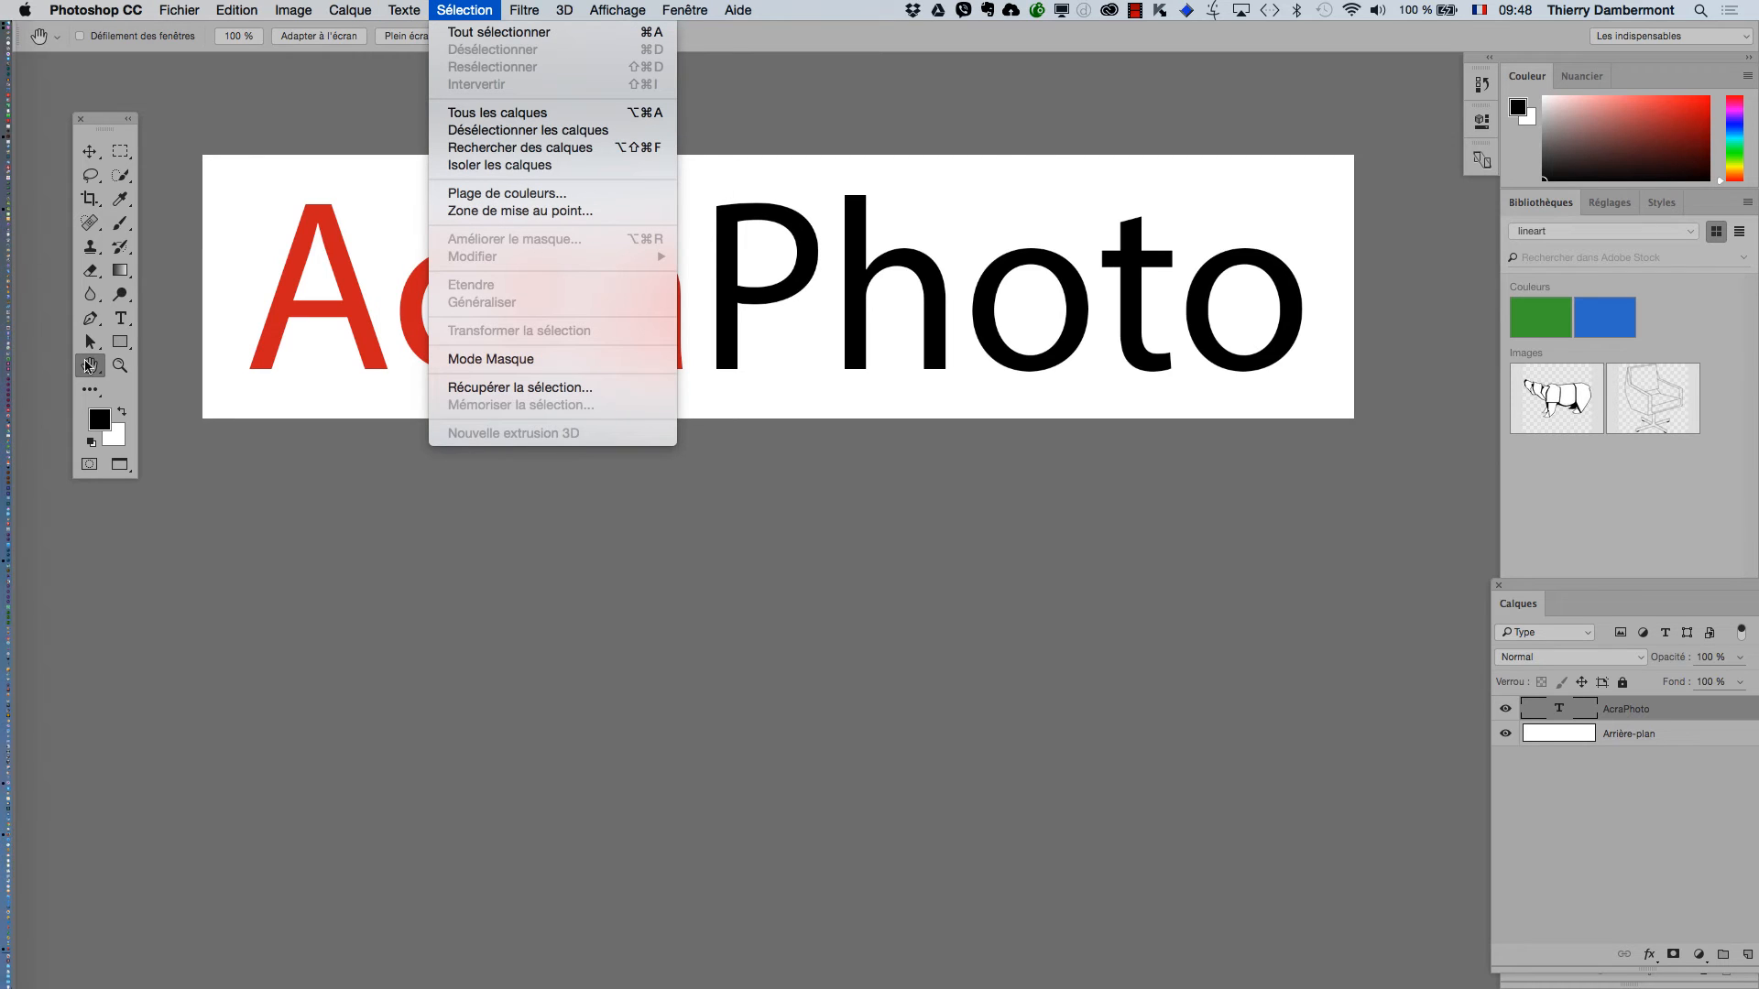
- Activate the Type tool, display the Character panel, and detach it as an expanded floating panel over the document
left_click(121, 321)
left_click(123, 322)
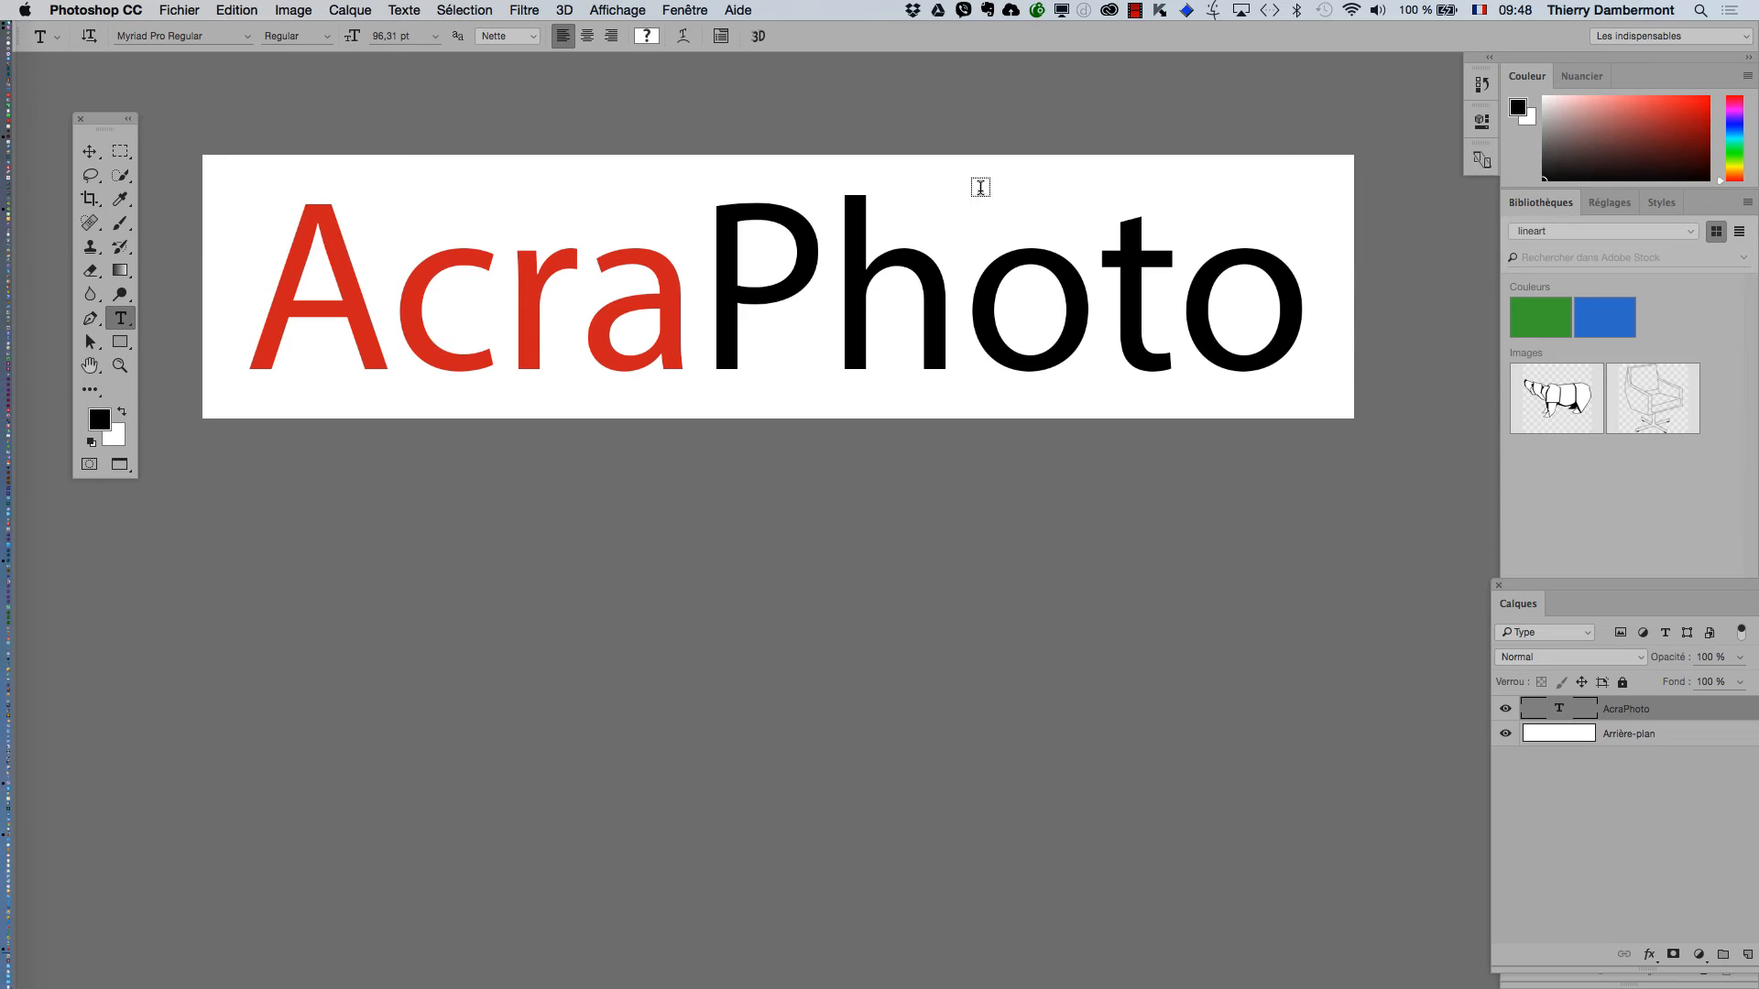
left_click(685, 10)
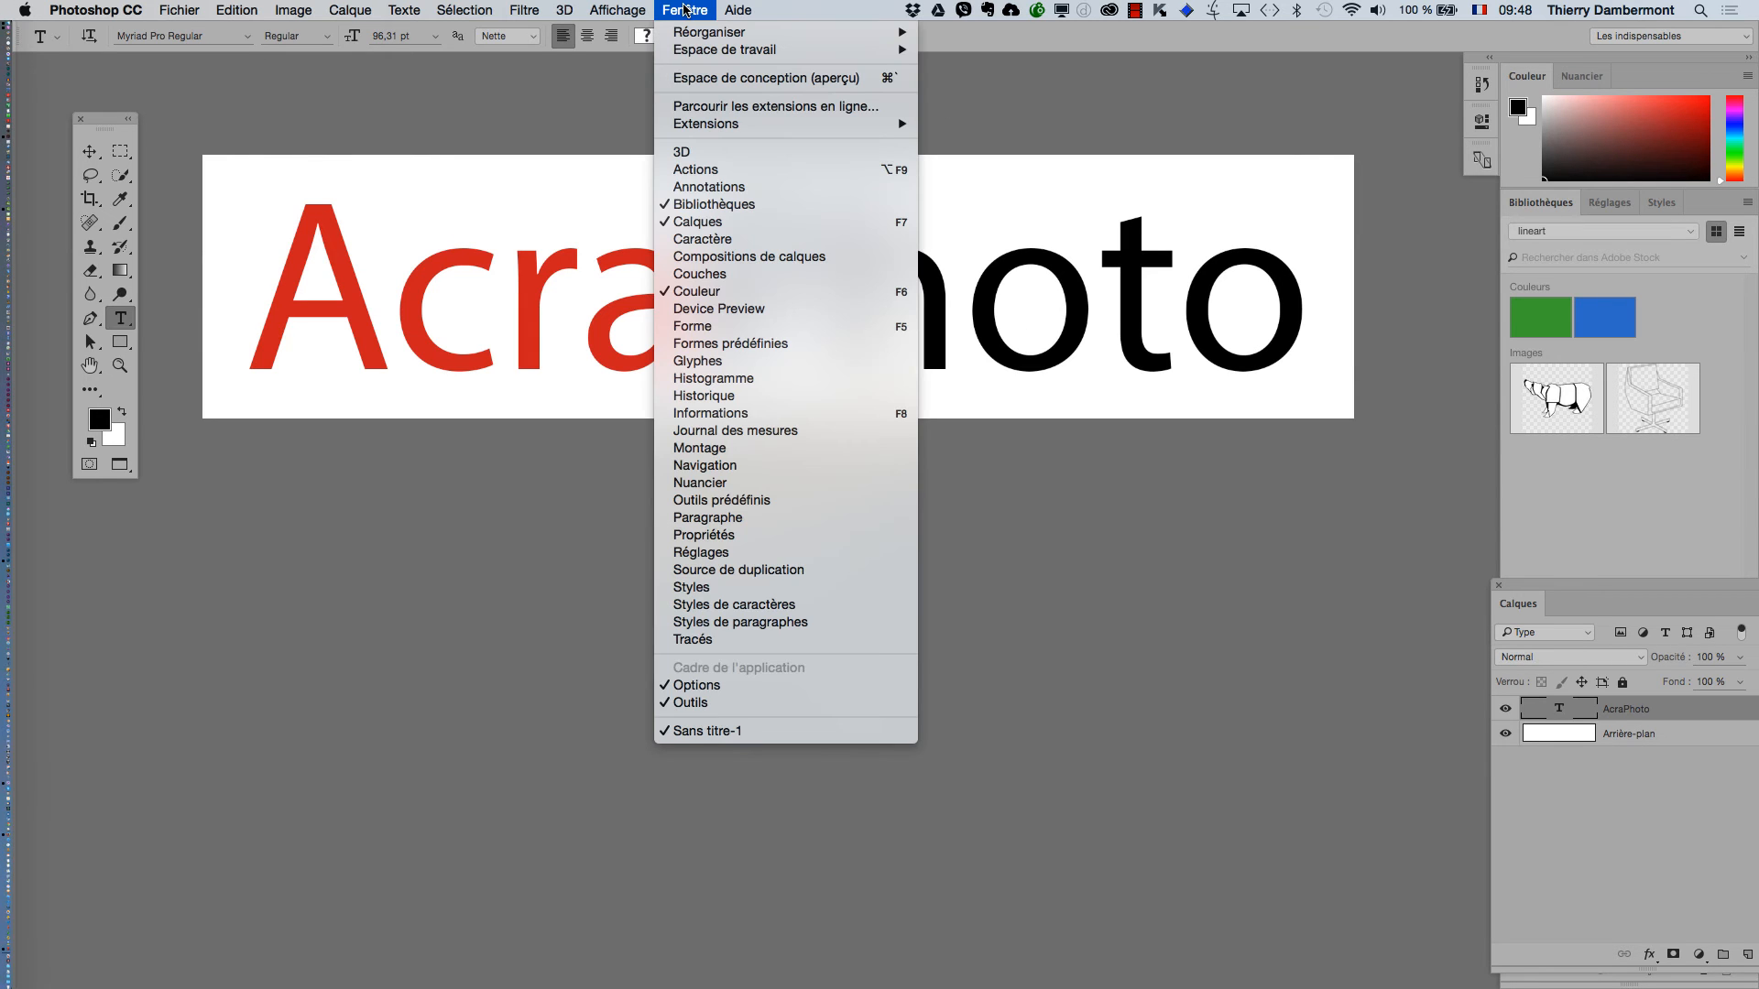
left_click(723, 240)
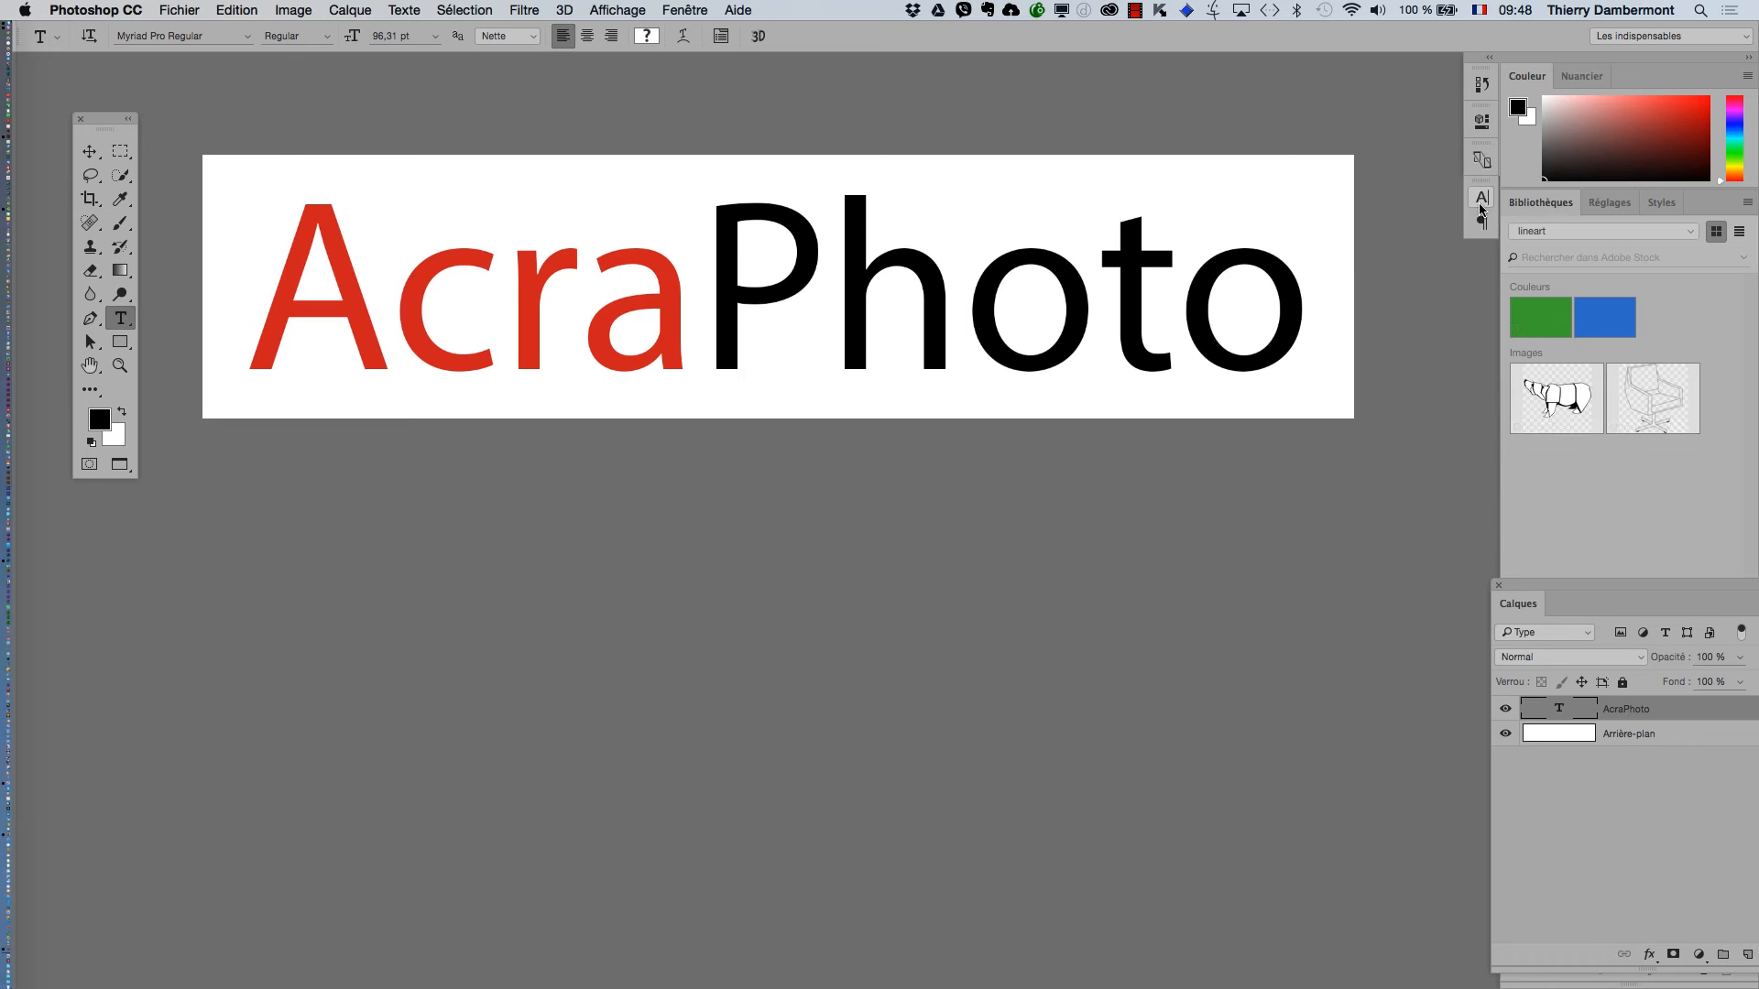
left_click_drag(1484, 203, 1032, 222)
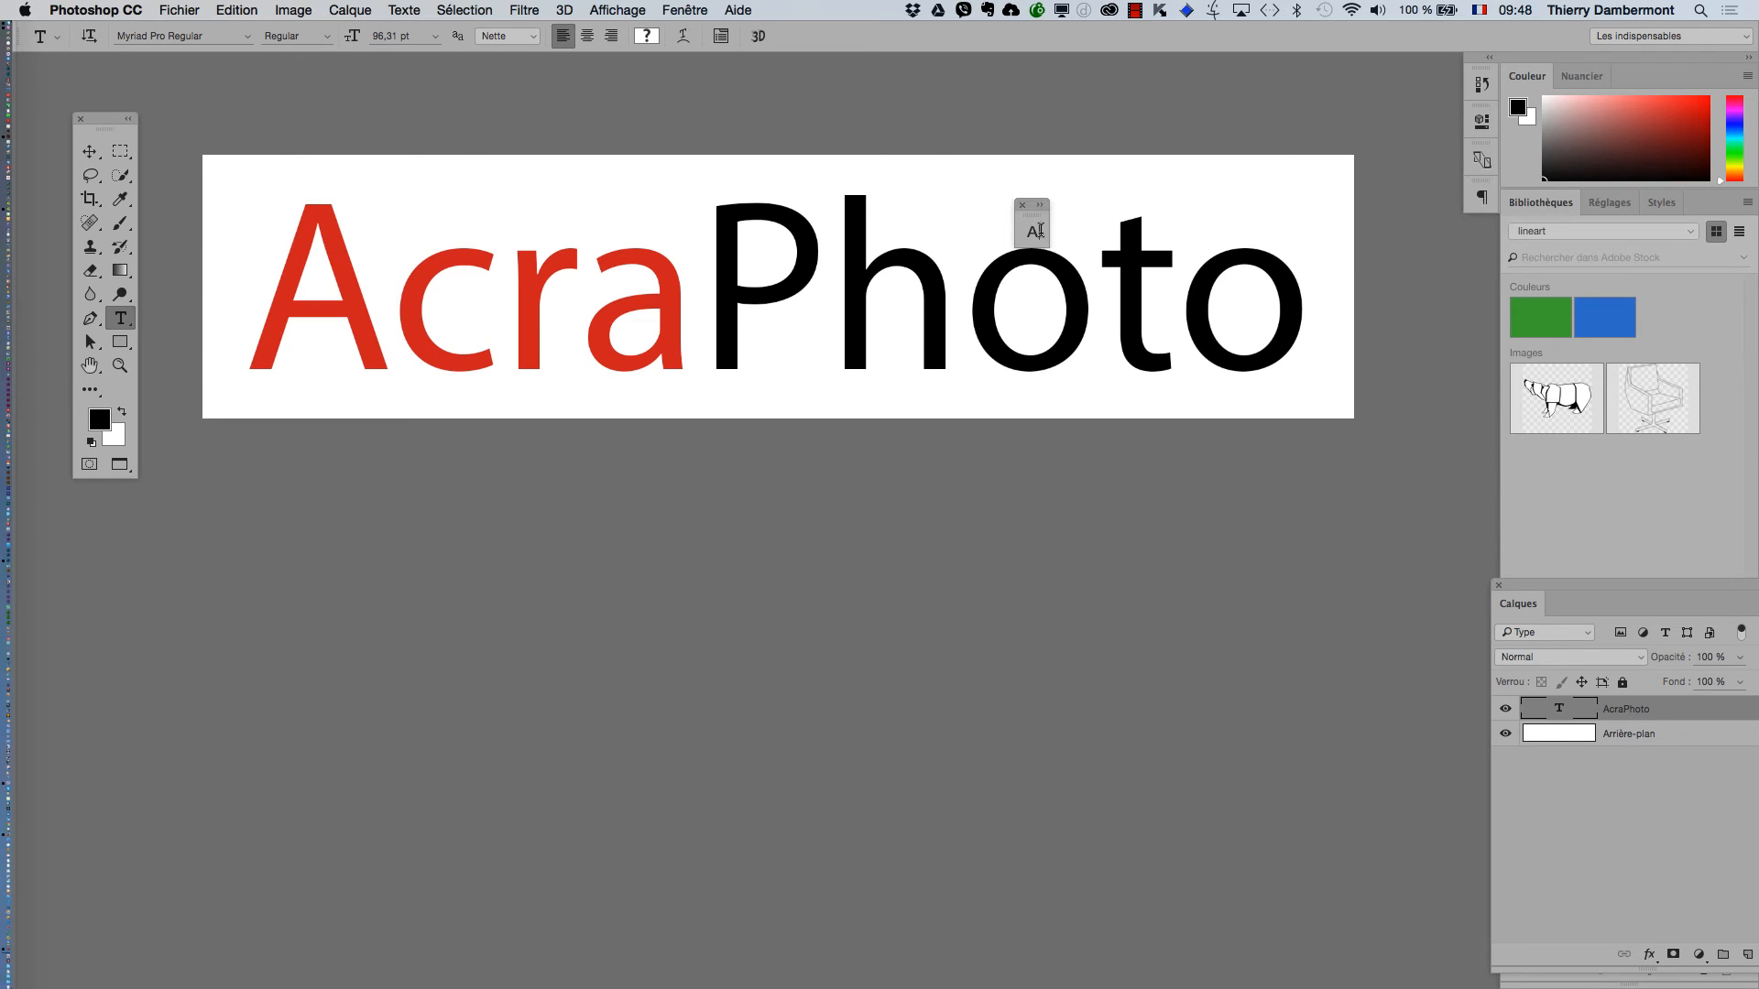
left_click(1033, 232)
left_click(1045, 206)
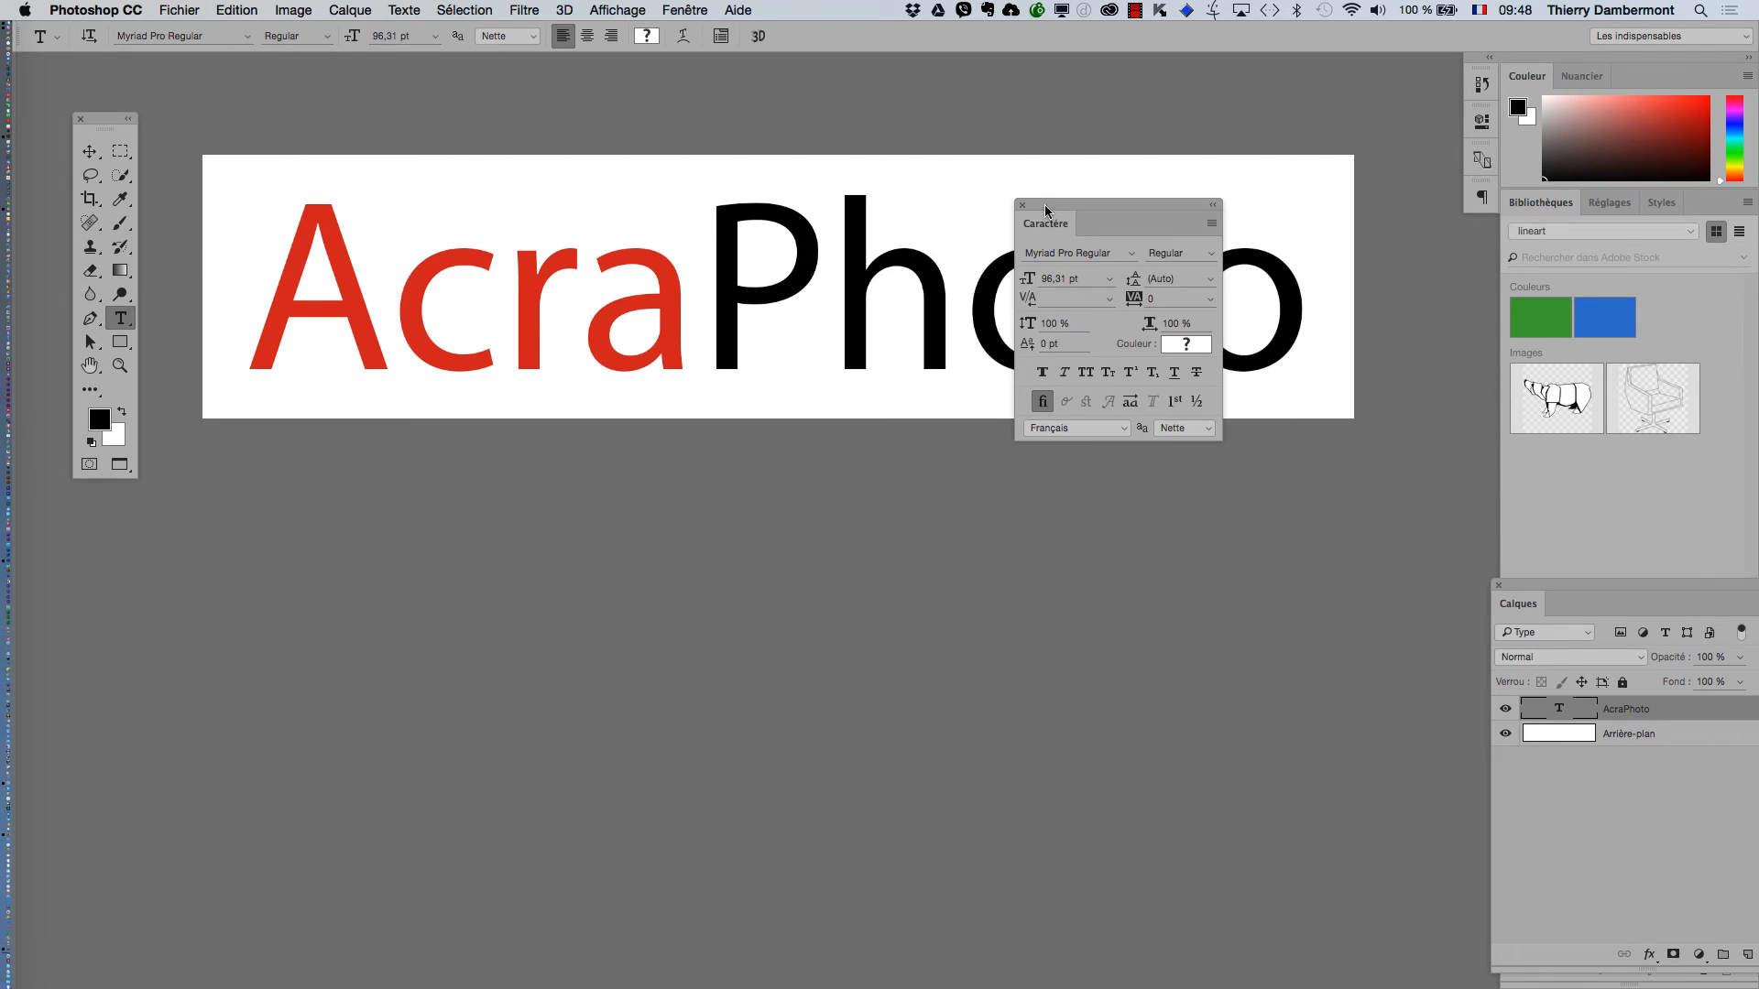
left_click_drag(1090, 206, 303, 513)
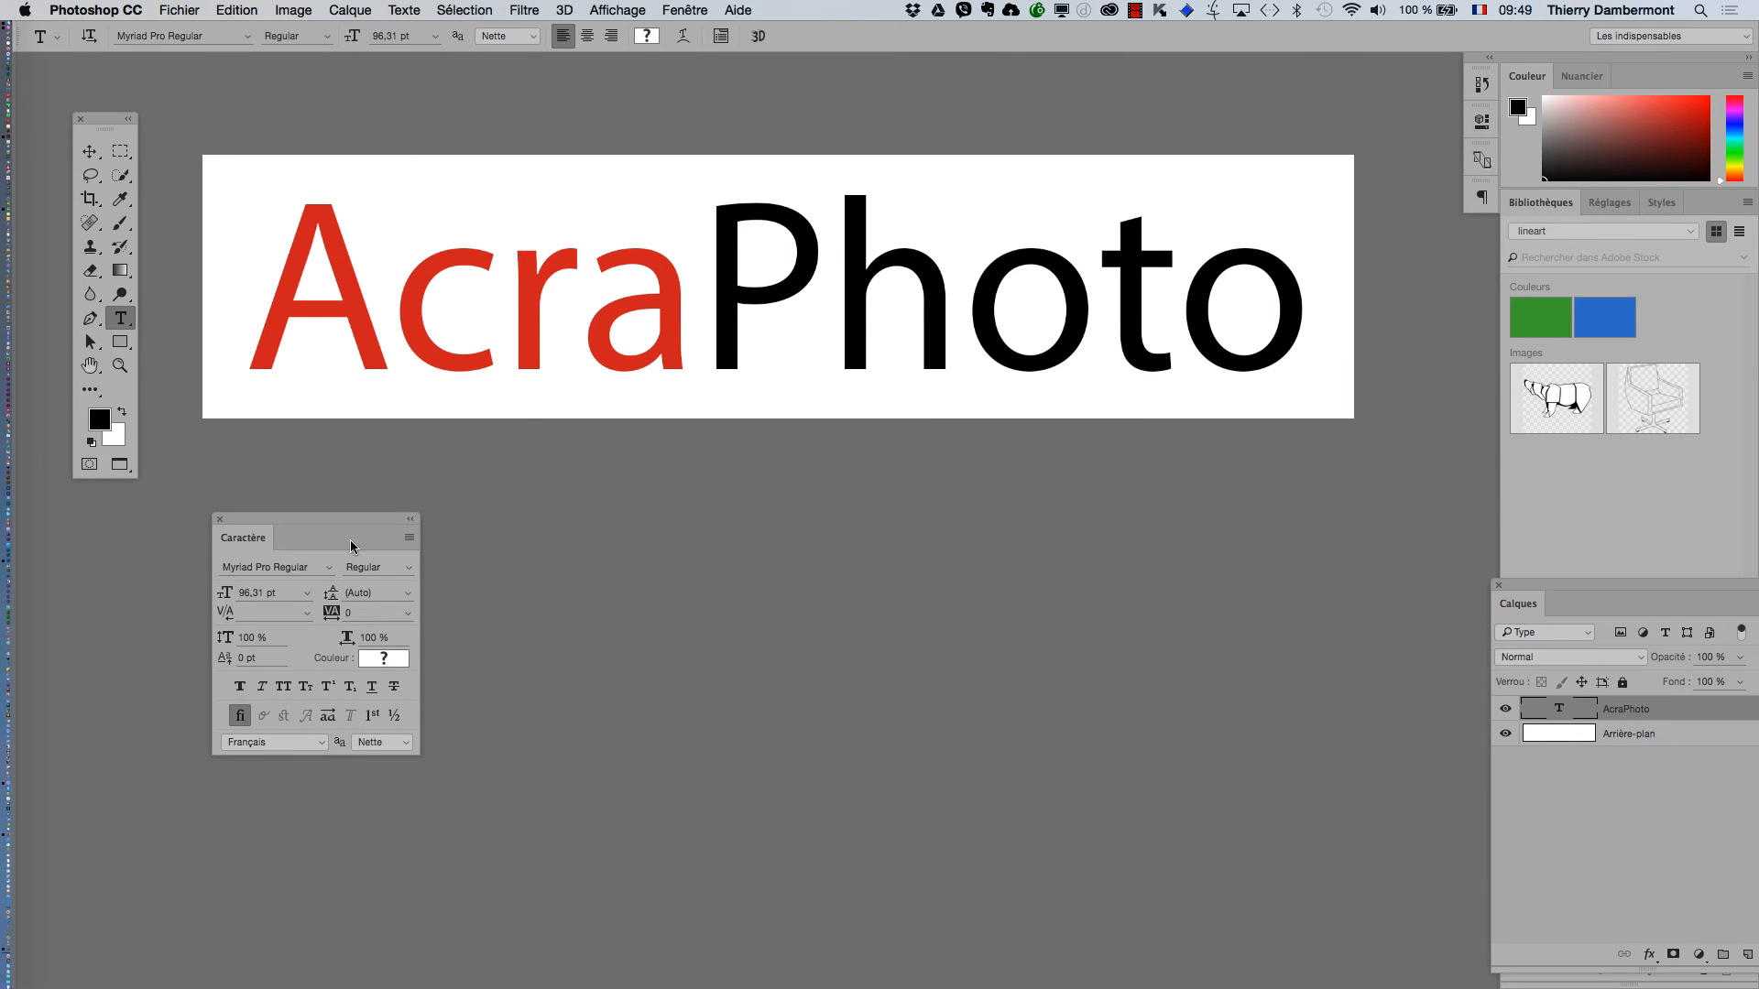
left_click_drag(354, 525, 1265, 247)
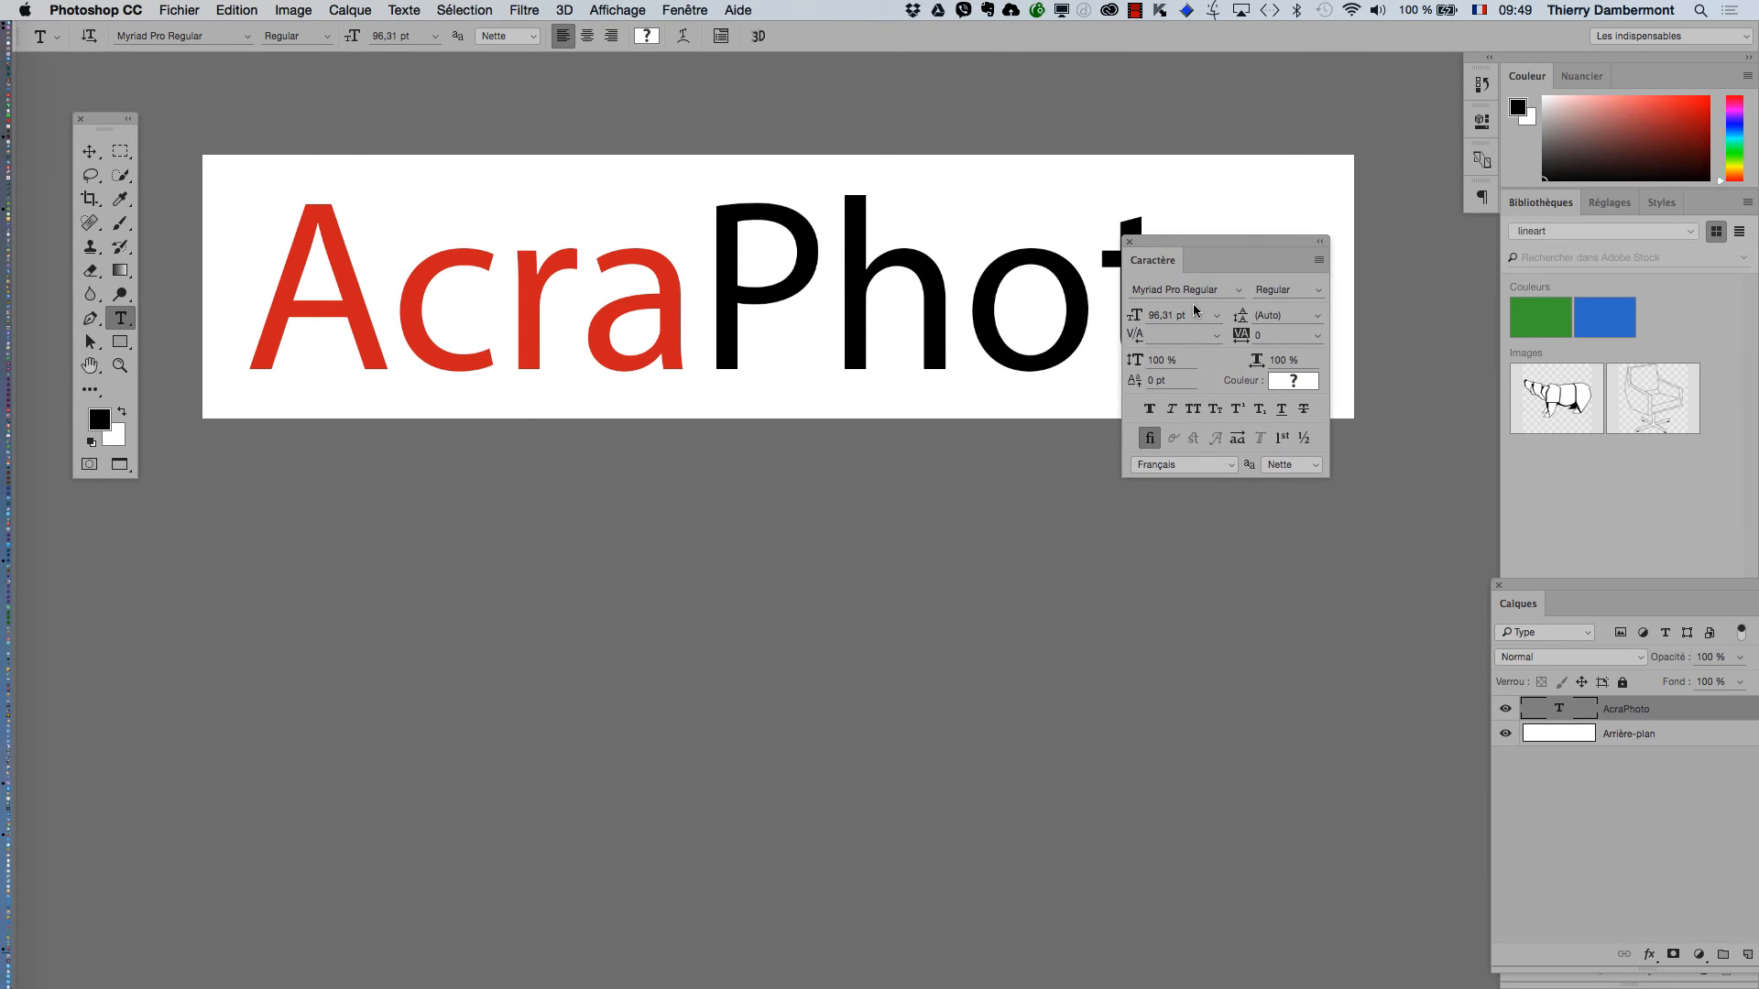
- Compare Métrique and Optique kerning on the "AcraPhoto" text with the Character panel moved below the canvas, and keep Optique
left_click(1217, 335)
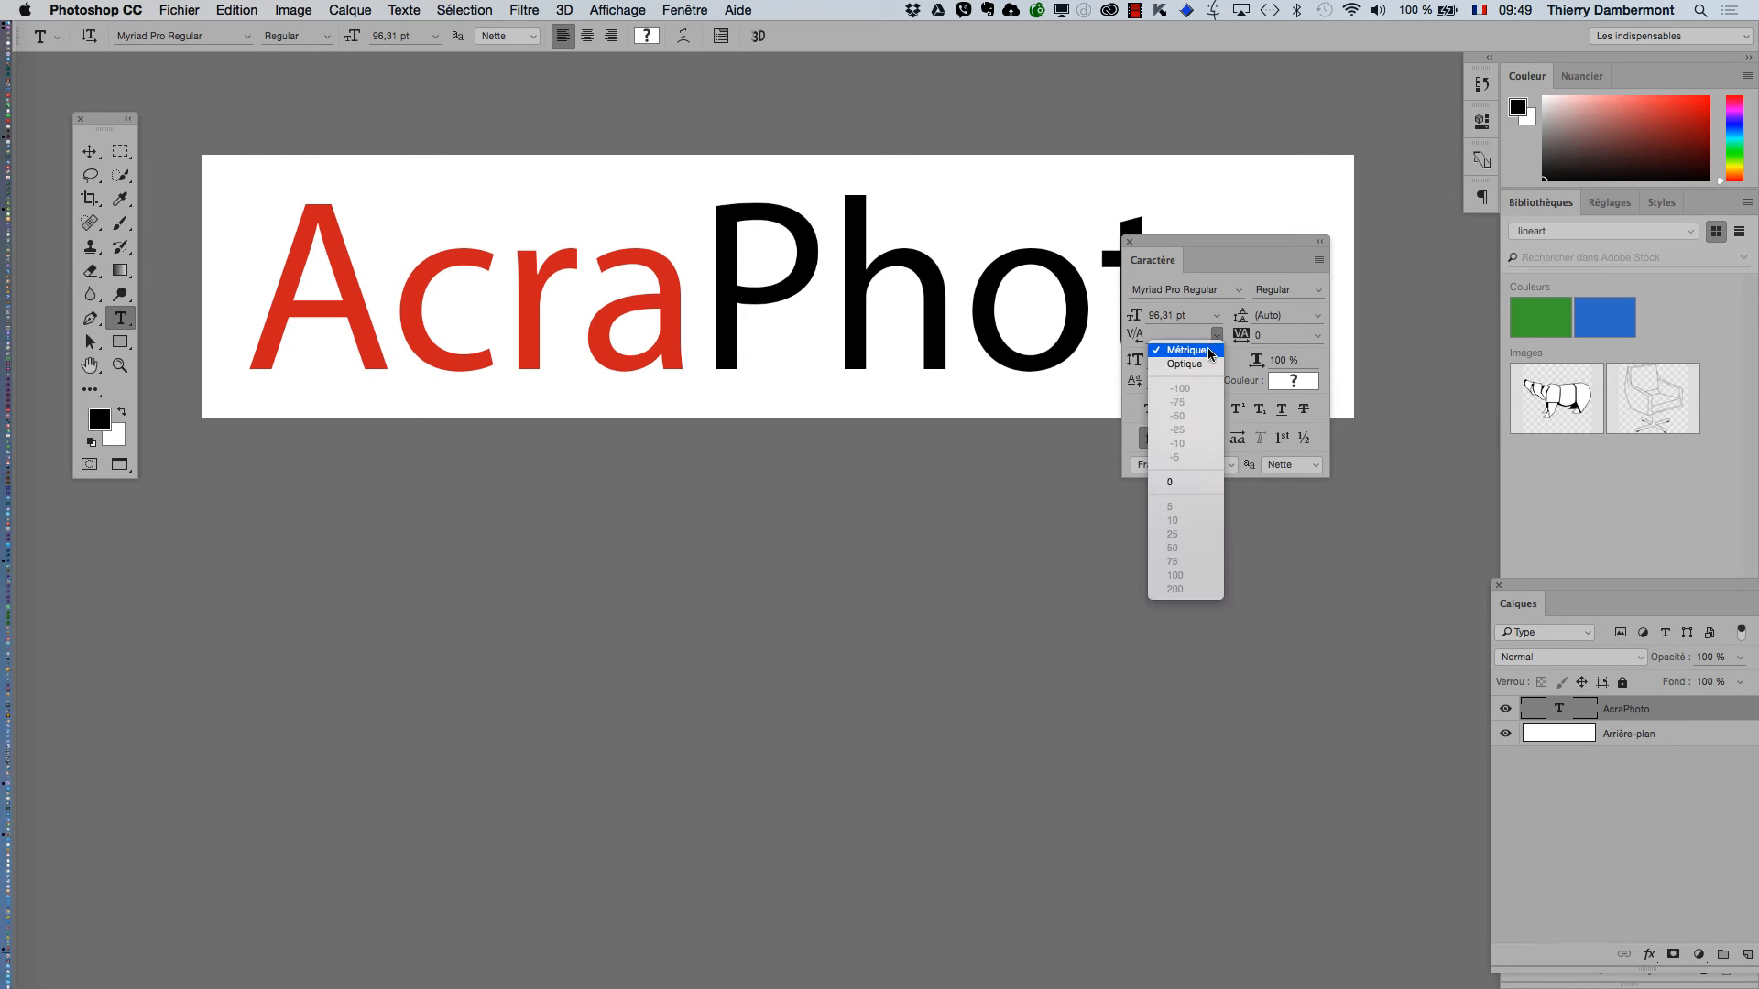
left_click(1203, 367)
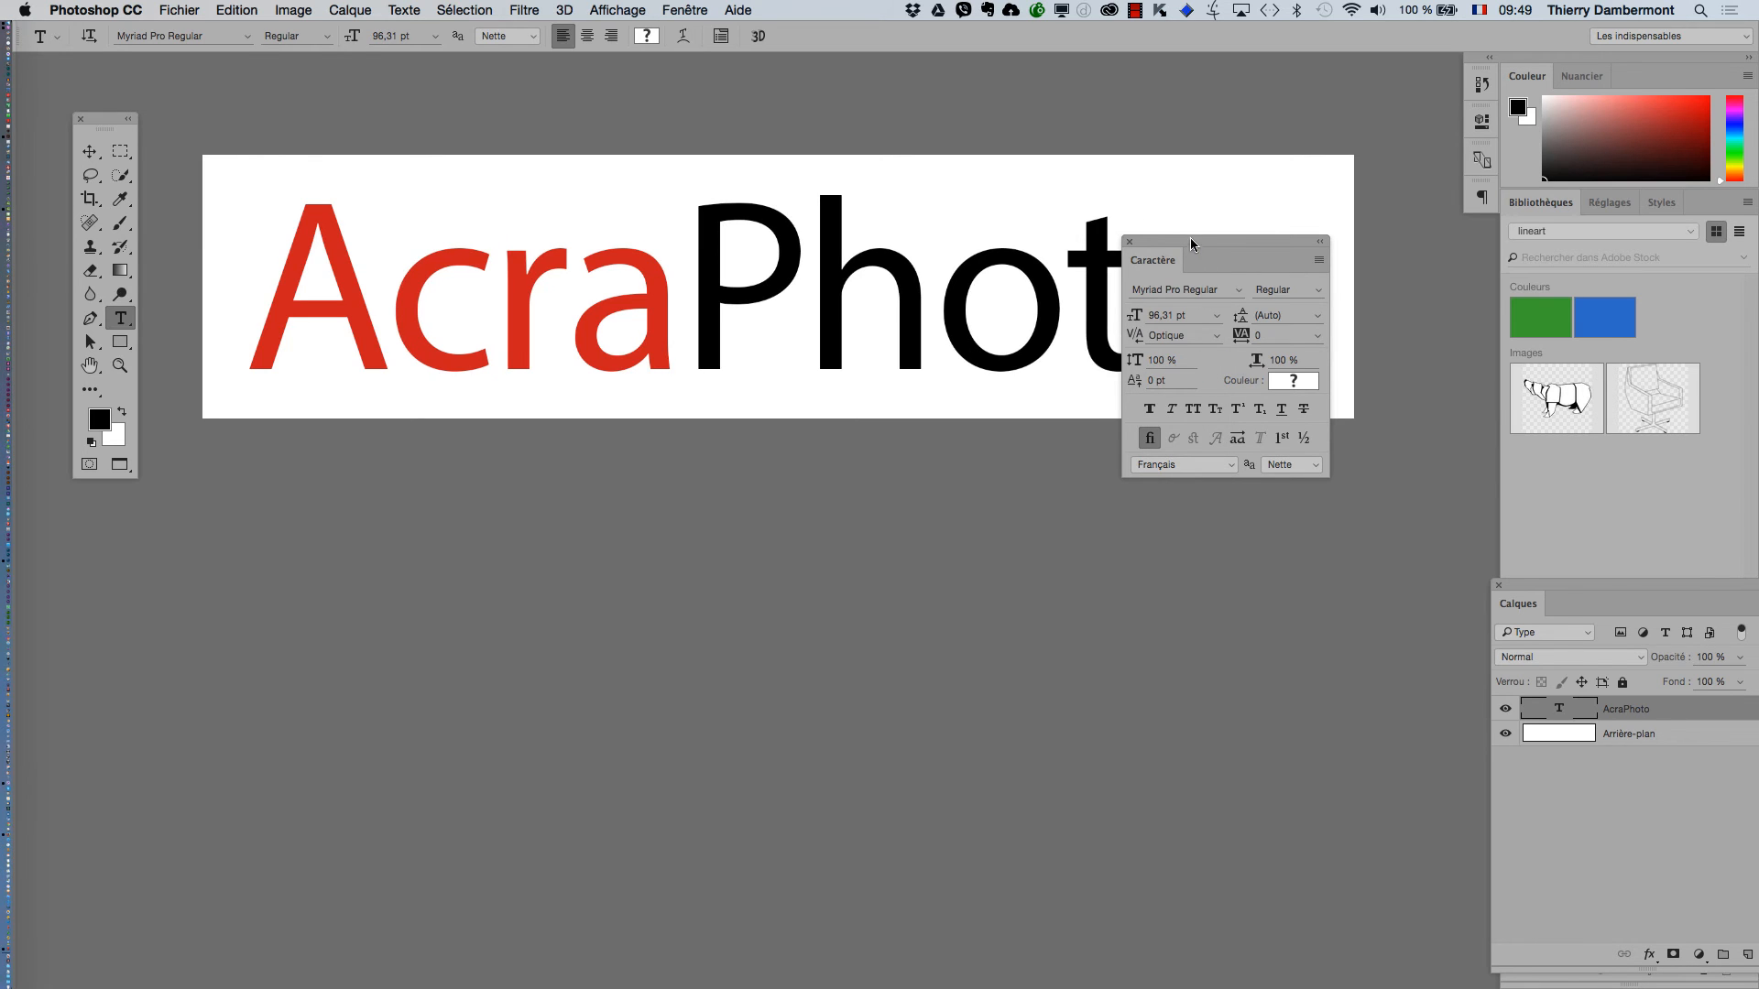
left_click_drag(1190, 239, 1074, 437)
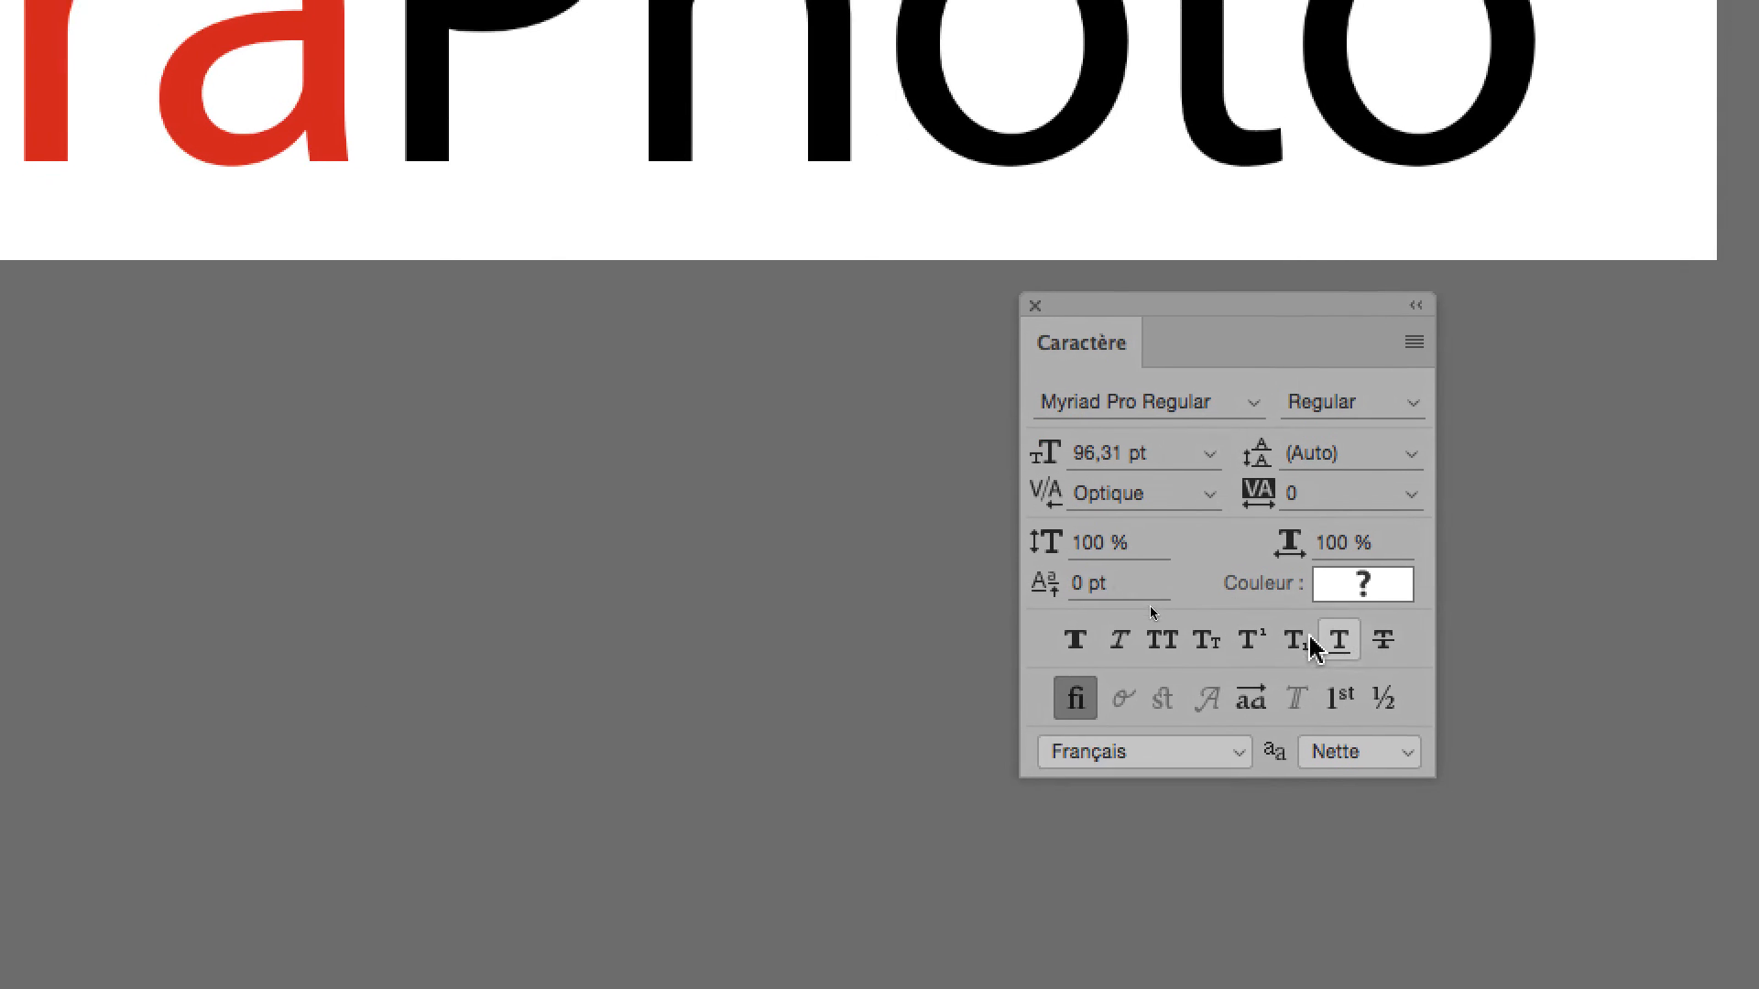
left_click(1252, 556)
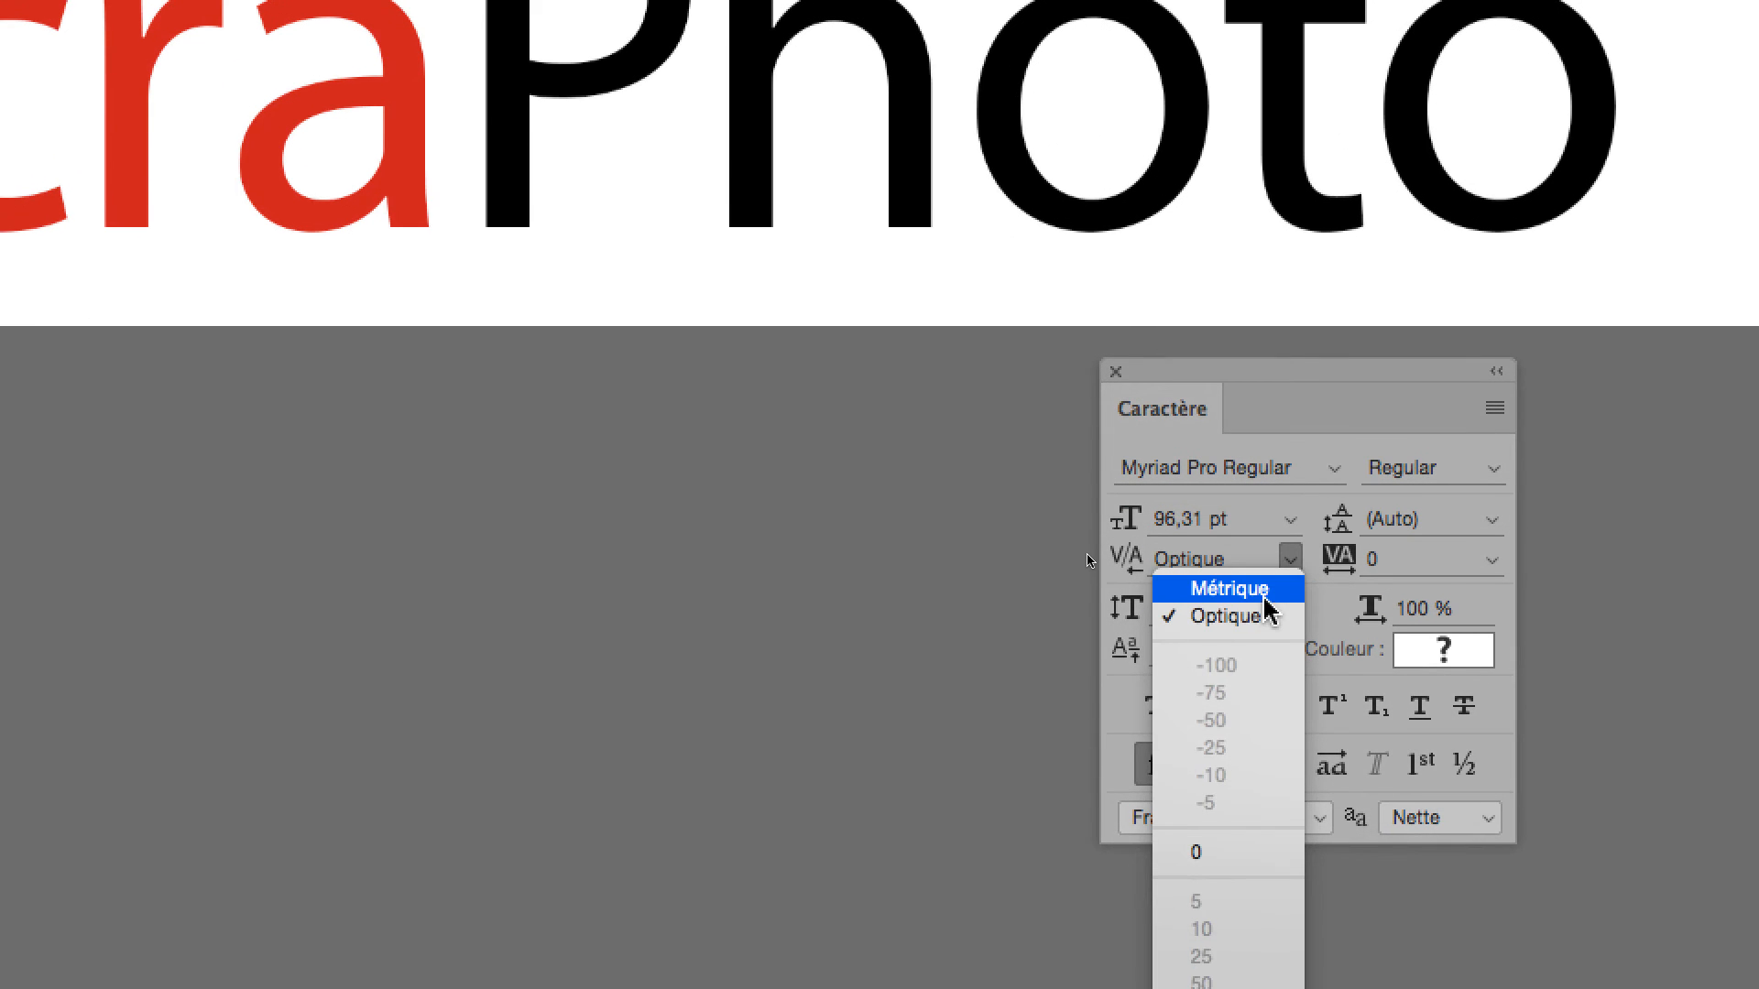
left_click(1226, 580)
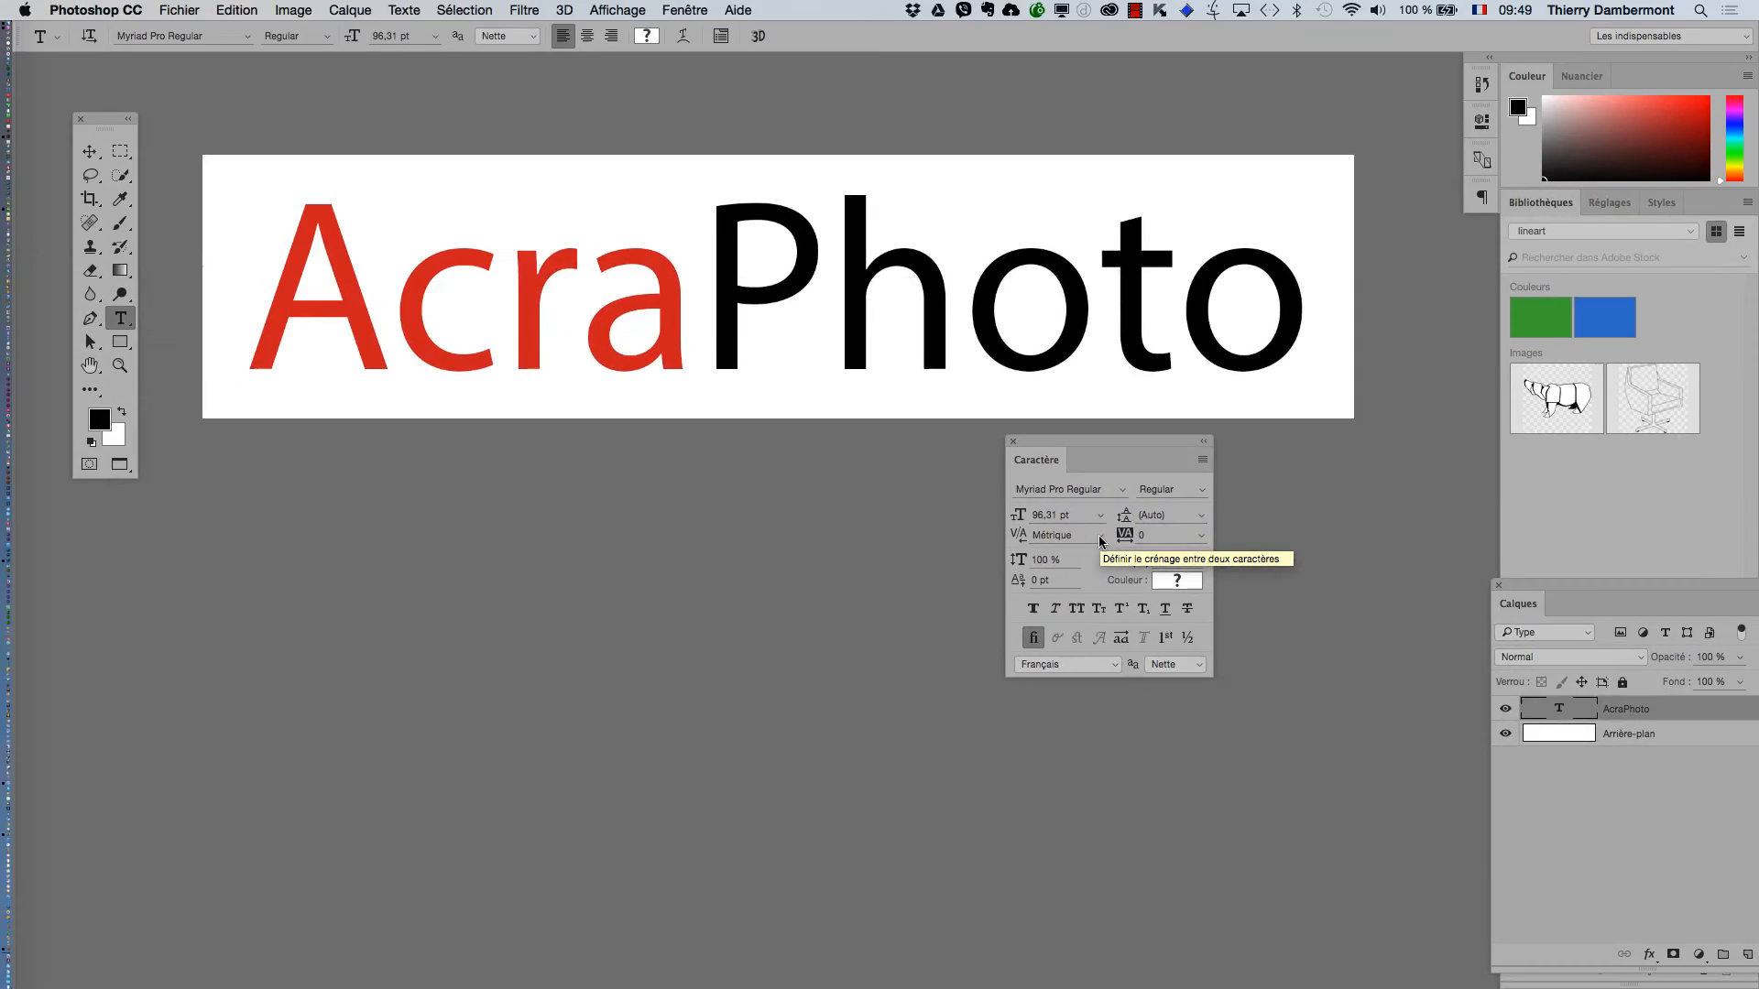
left_click(1100, 536)
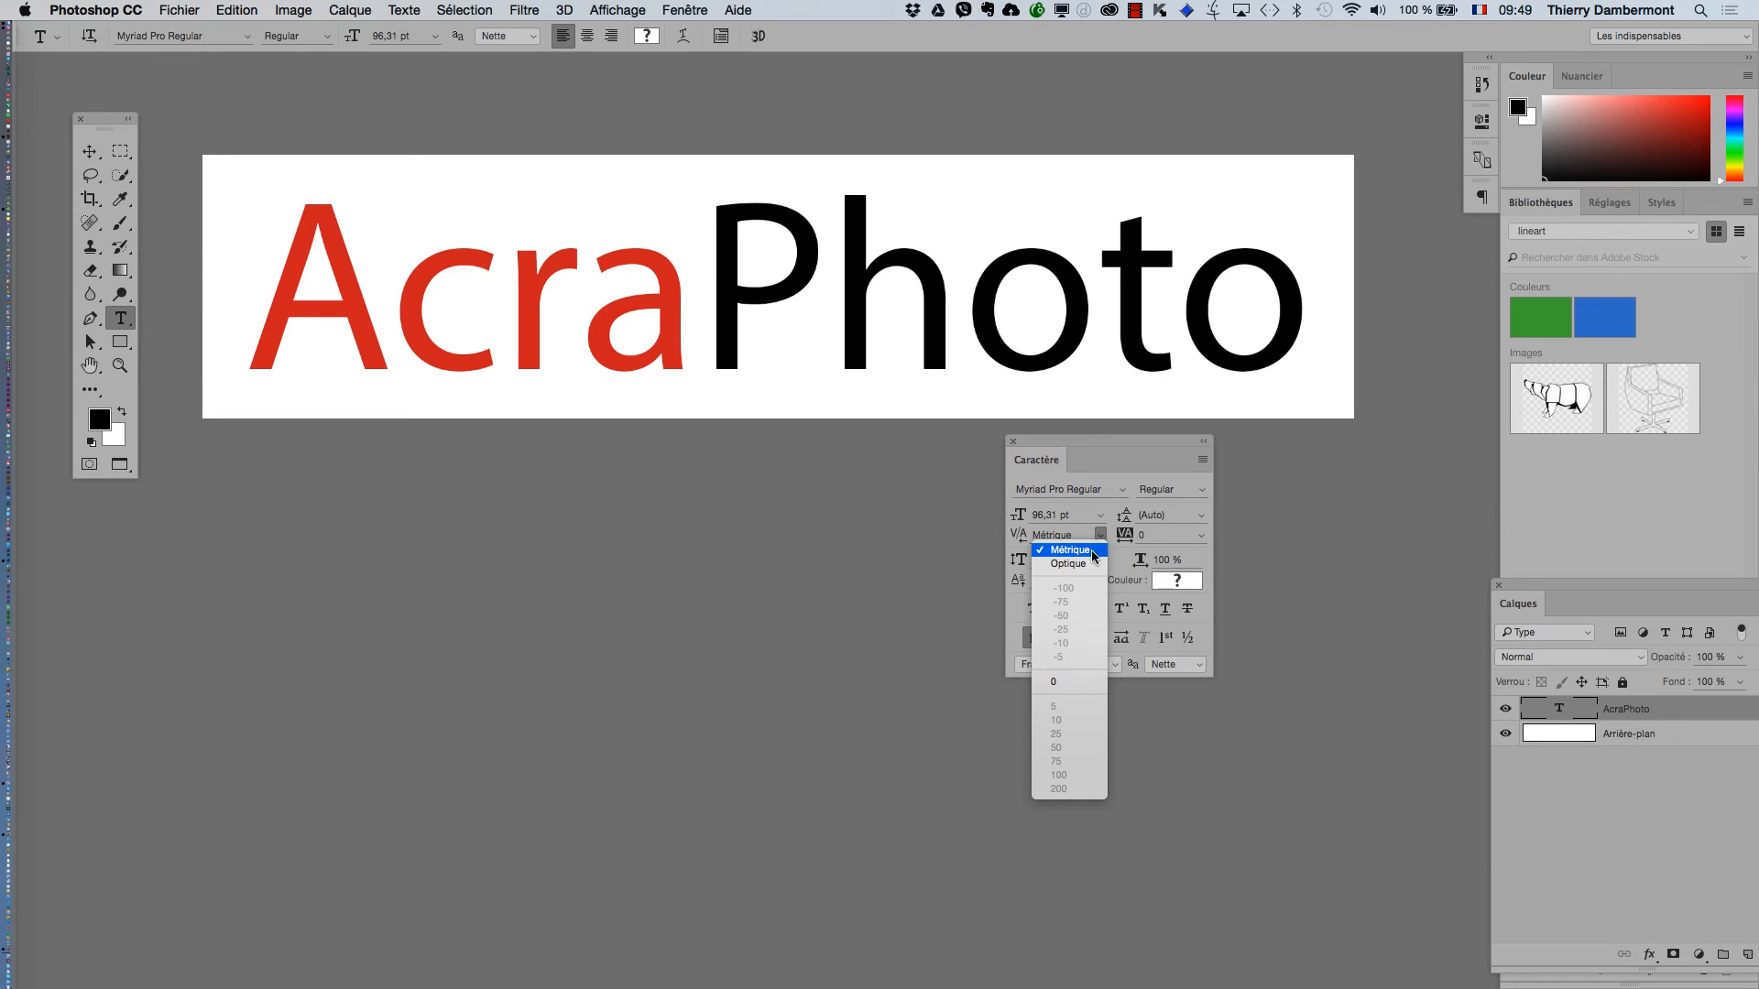
left_click(1091, 564)
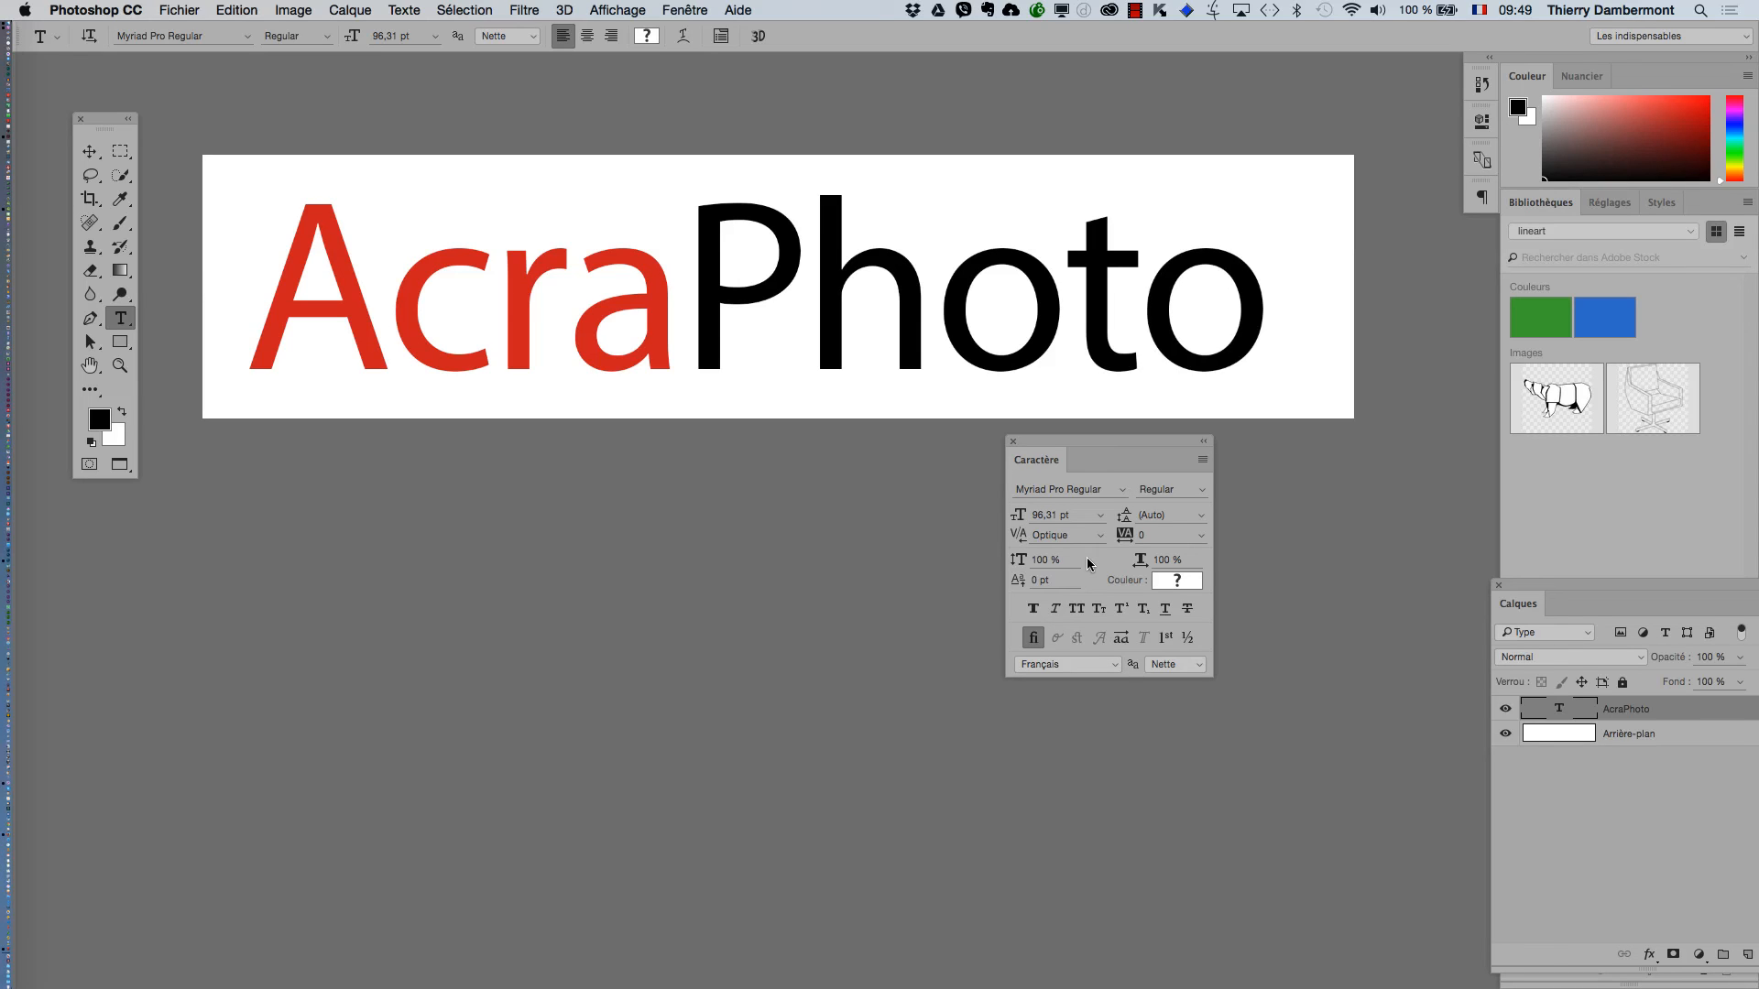
left_click(1100, 534)
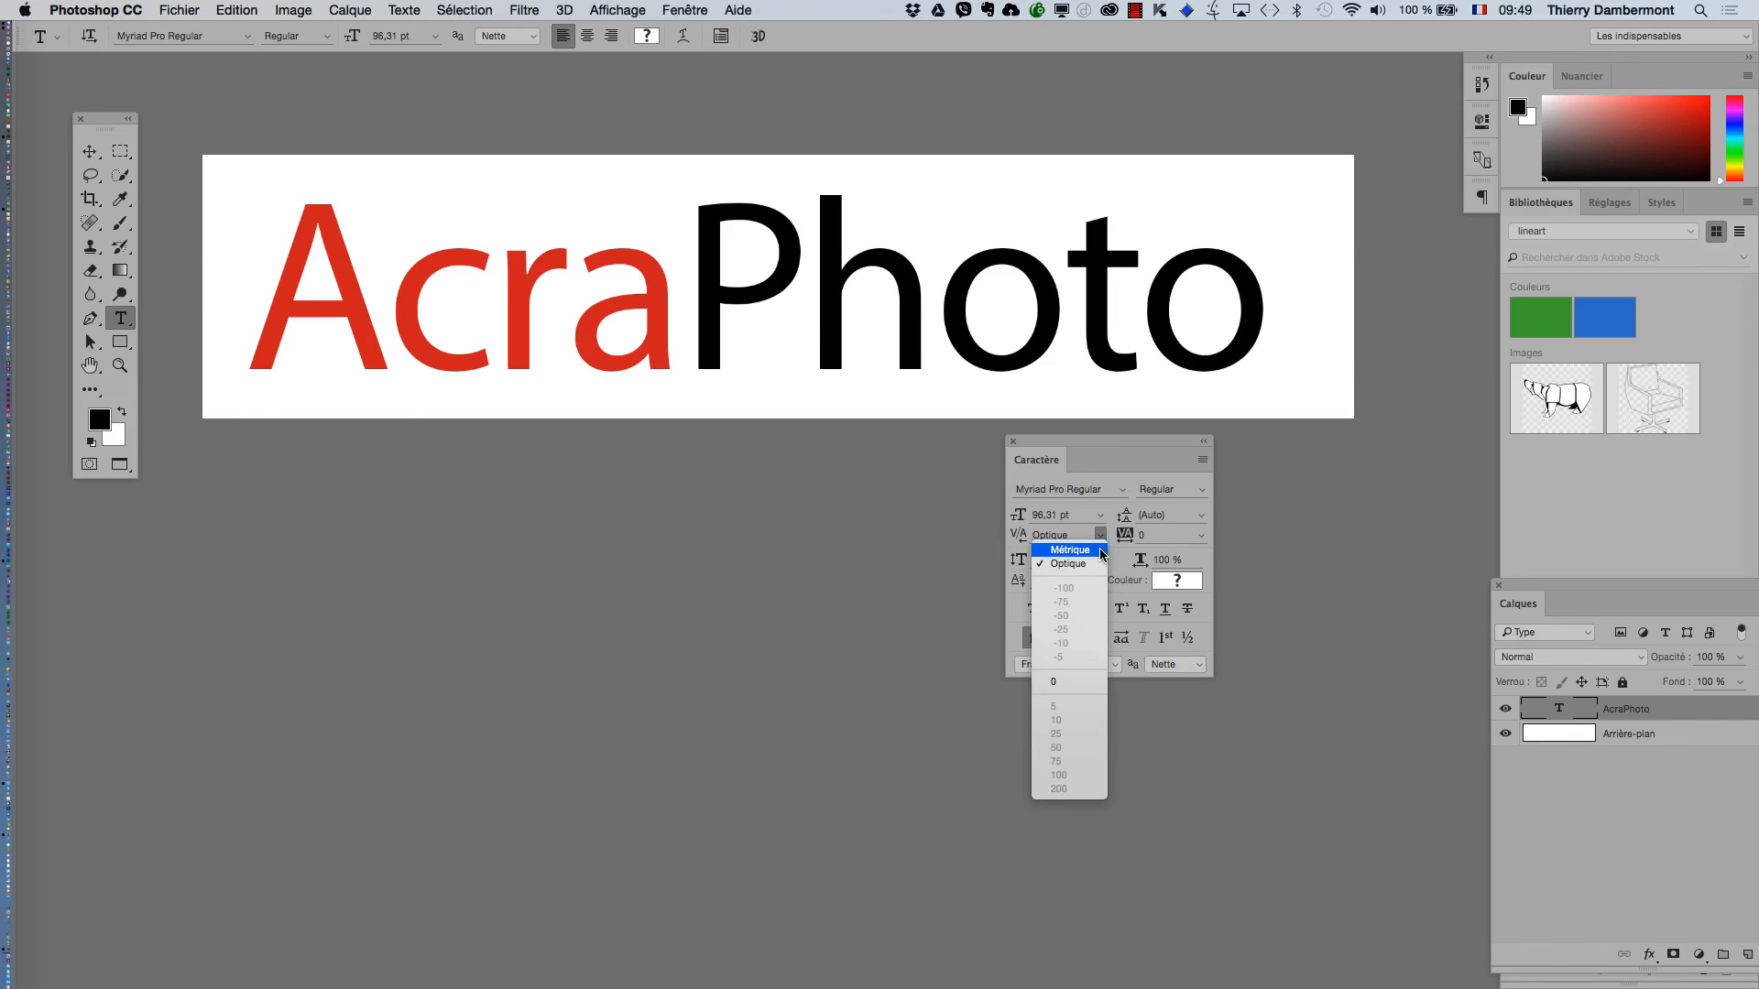
left_click(1100, 551)
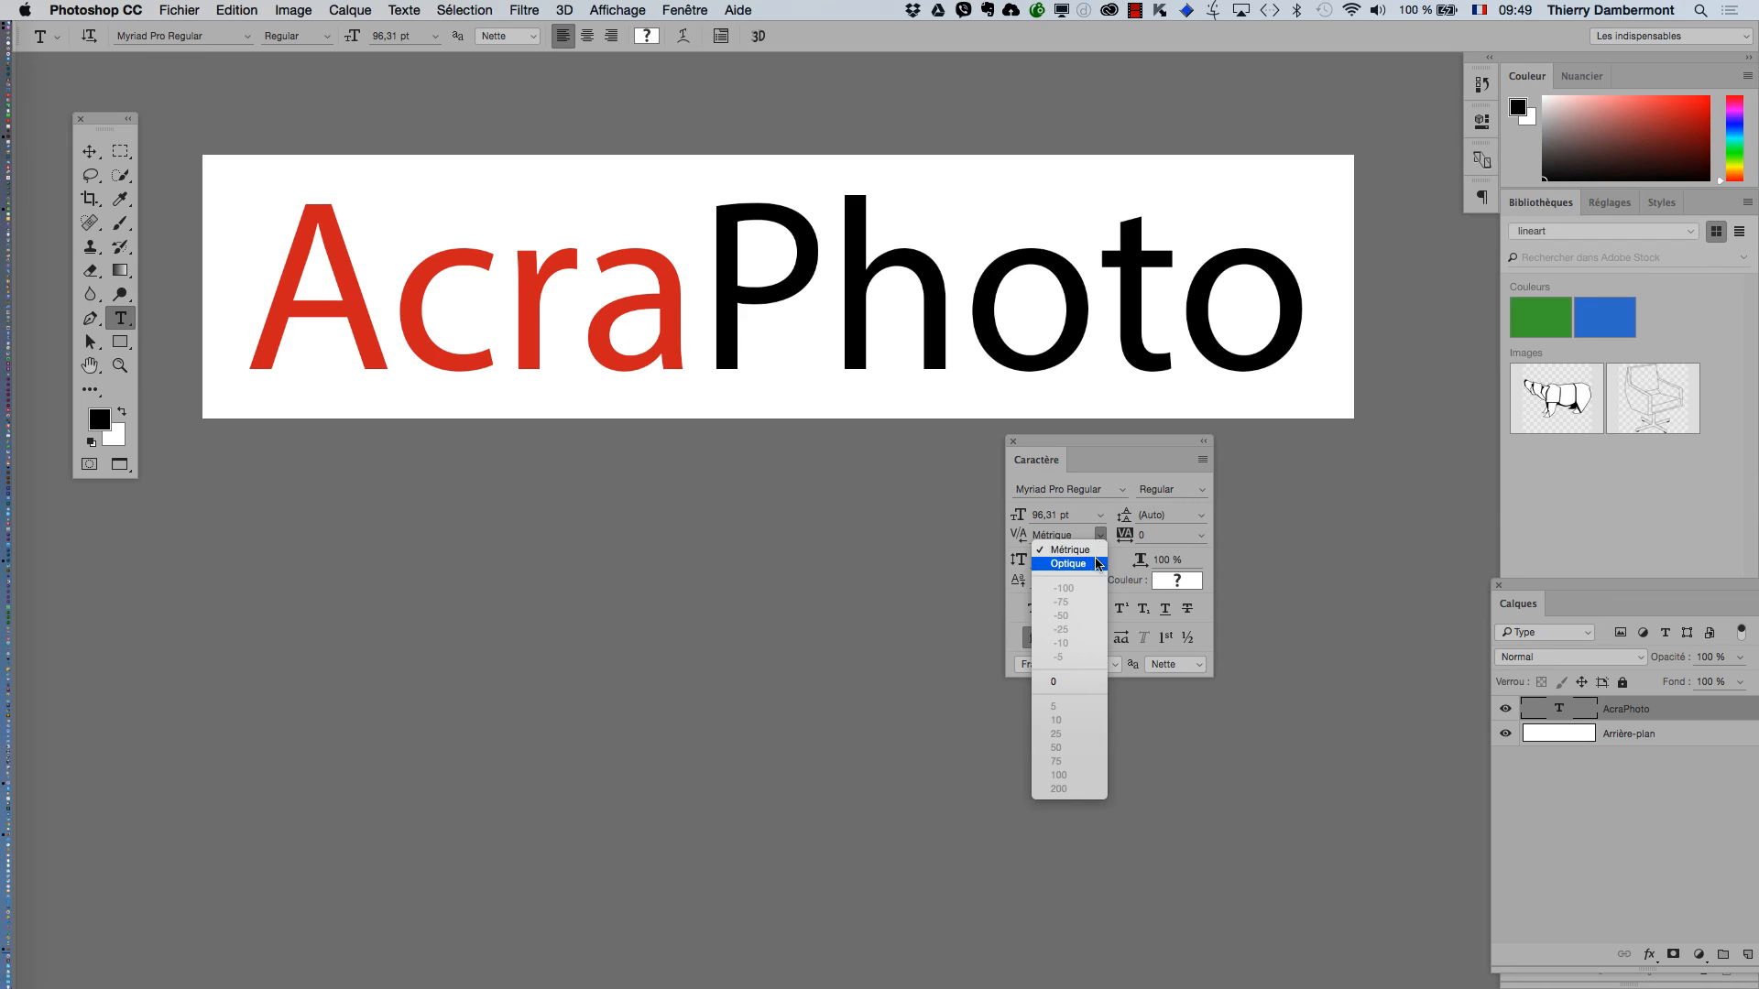
left_click(1068, 564)
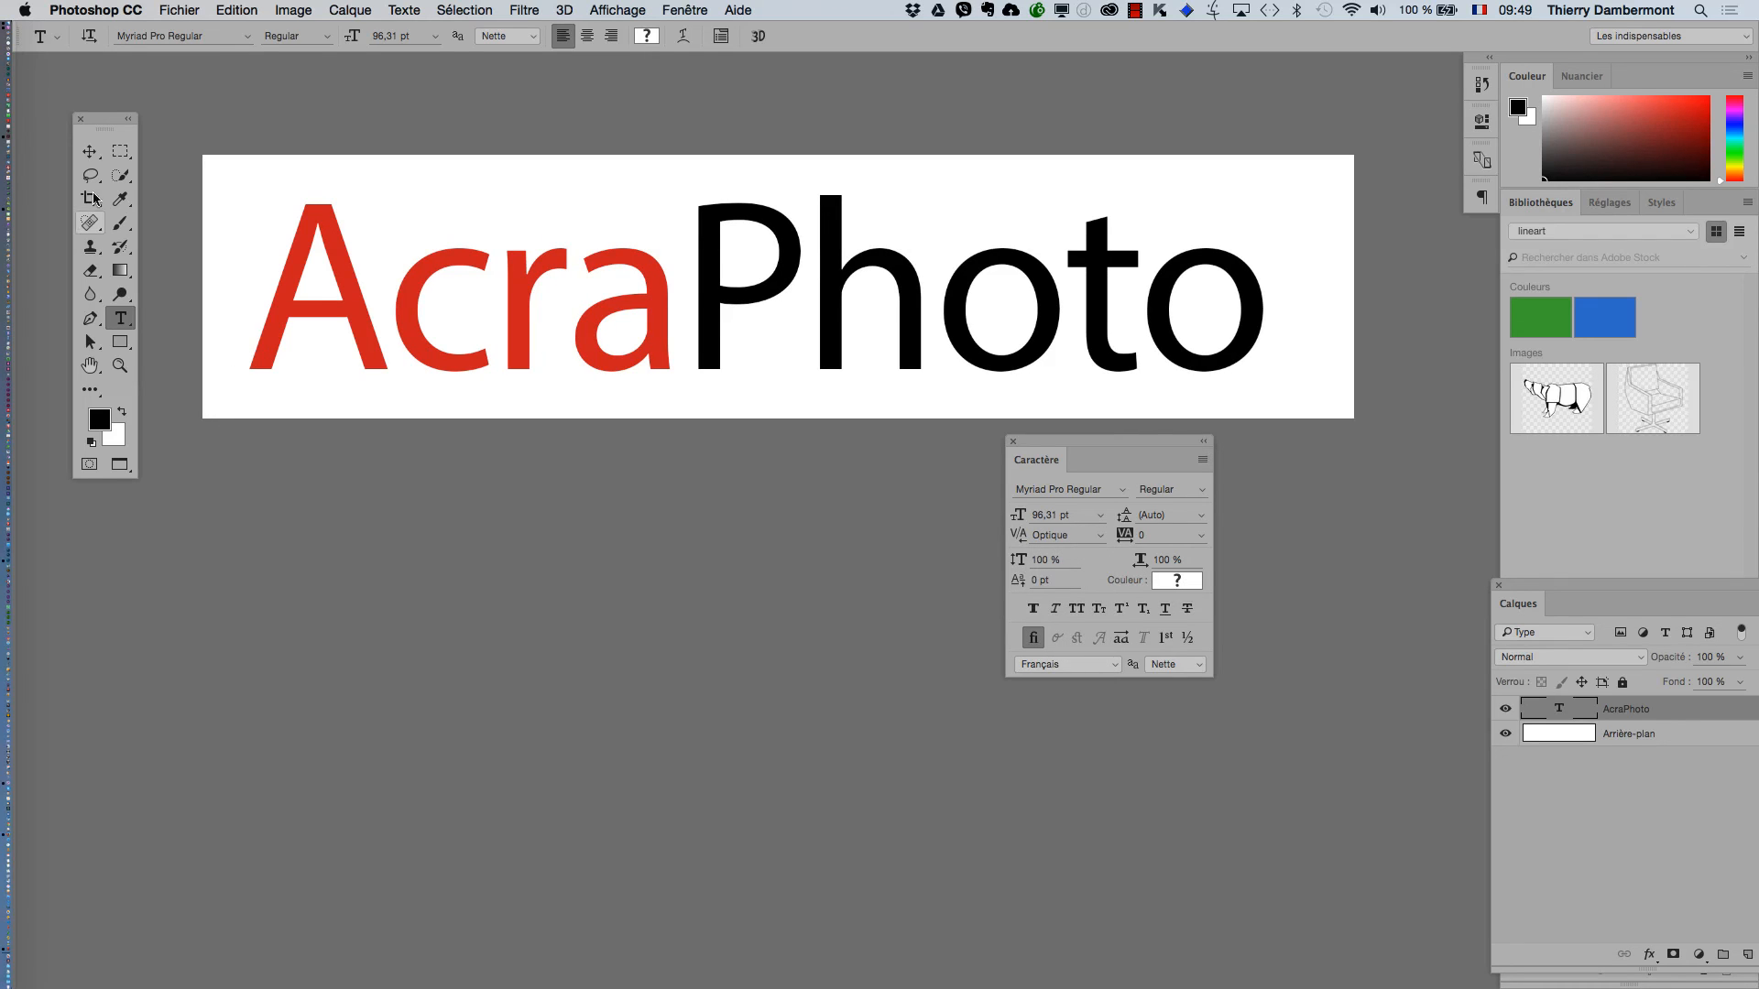
- Shift the "AcraPhoto" text slightly right and down with the Move tool to centre it, and move the Character panel aside
left_click(88, 153)
left_click_drag(421, 271, 430, 271)
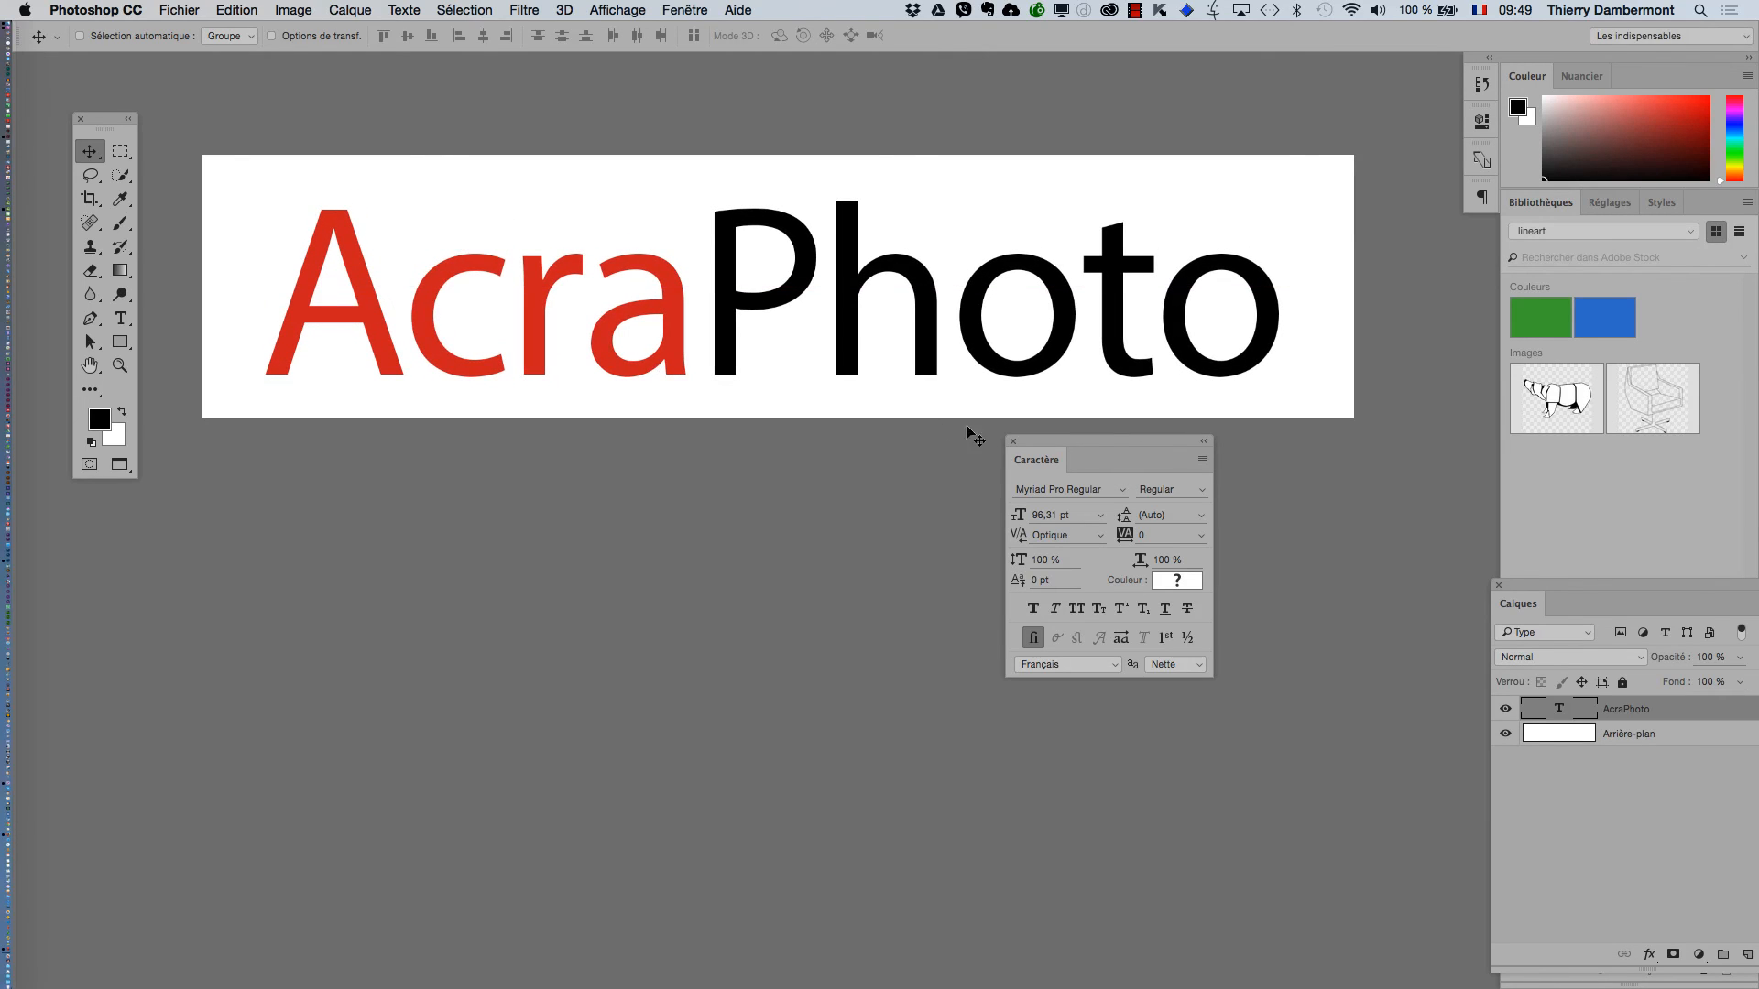
left_click_drag(1037, 441, 345, 522)
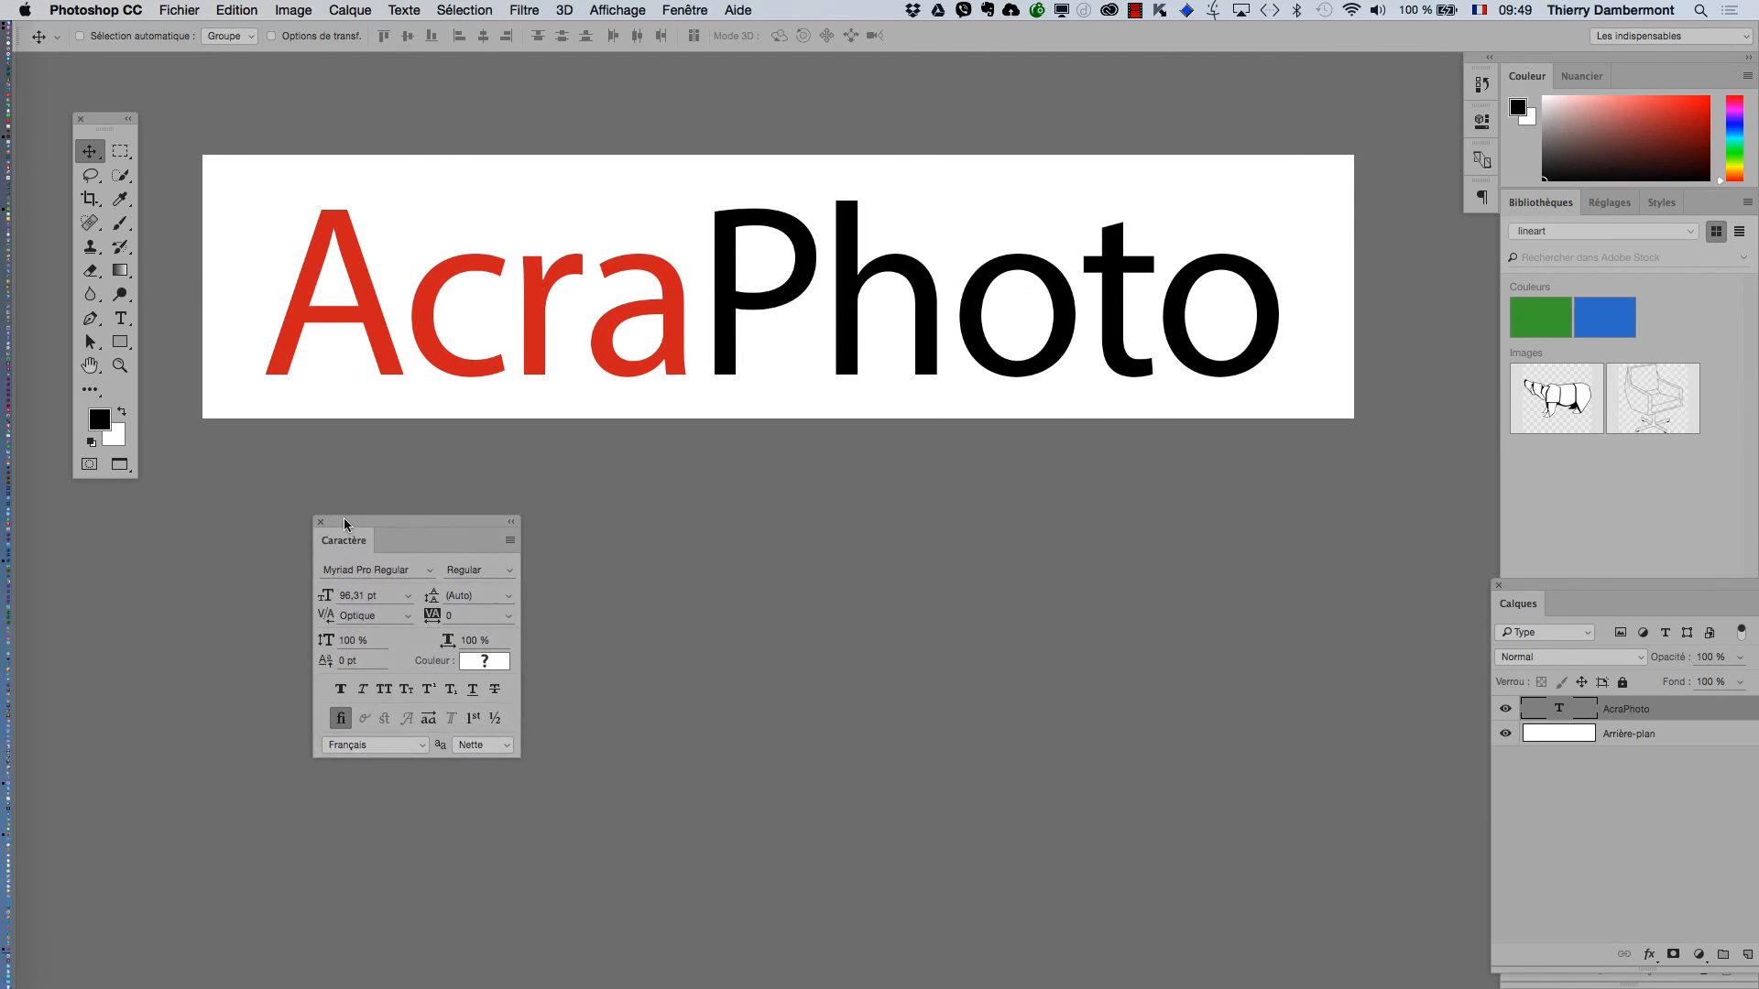
- Save the document as "logo AcraPhoto.psd" in Photoshop format, with layers, in the "PS pour les photographes - fev 2015" folder
left_click(194, 10)
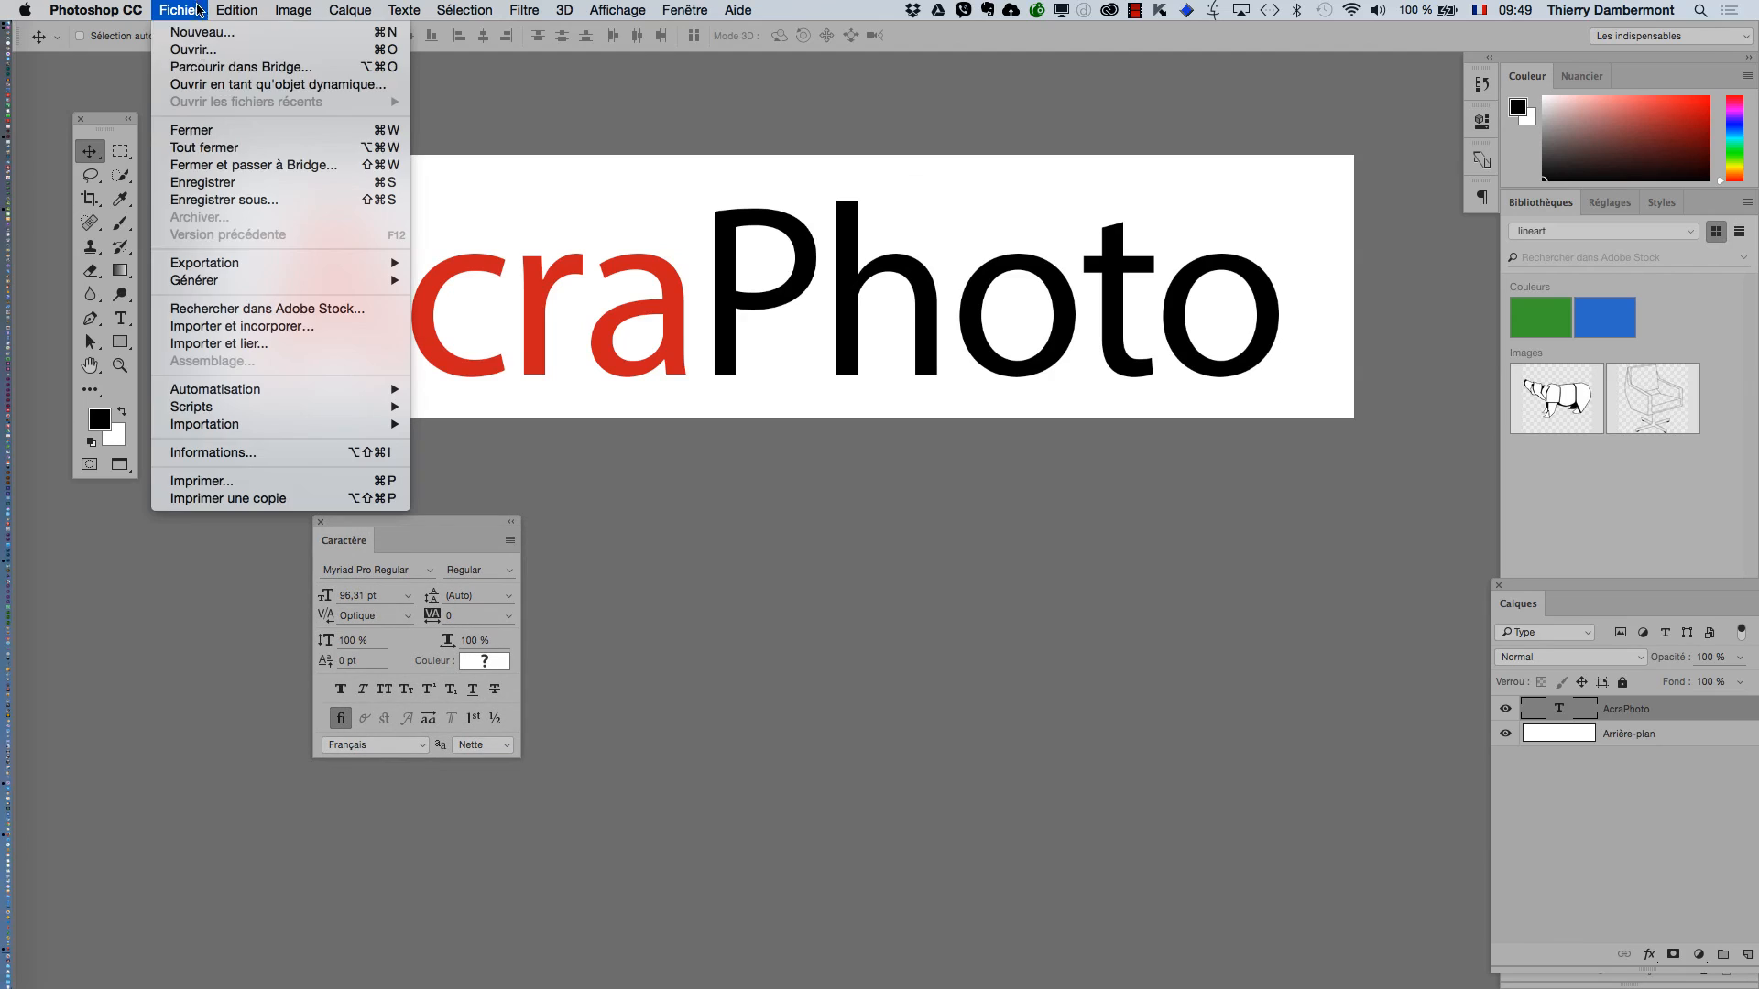
left_click(236, 201)
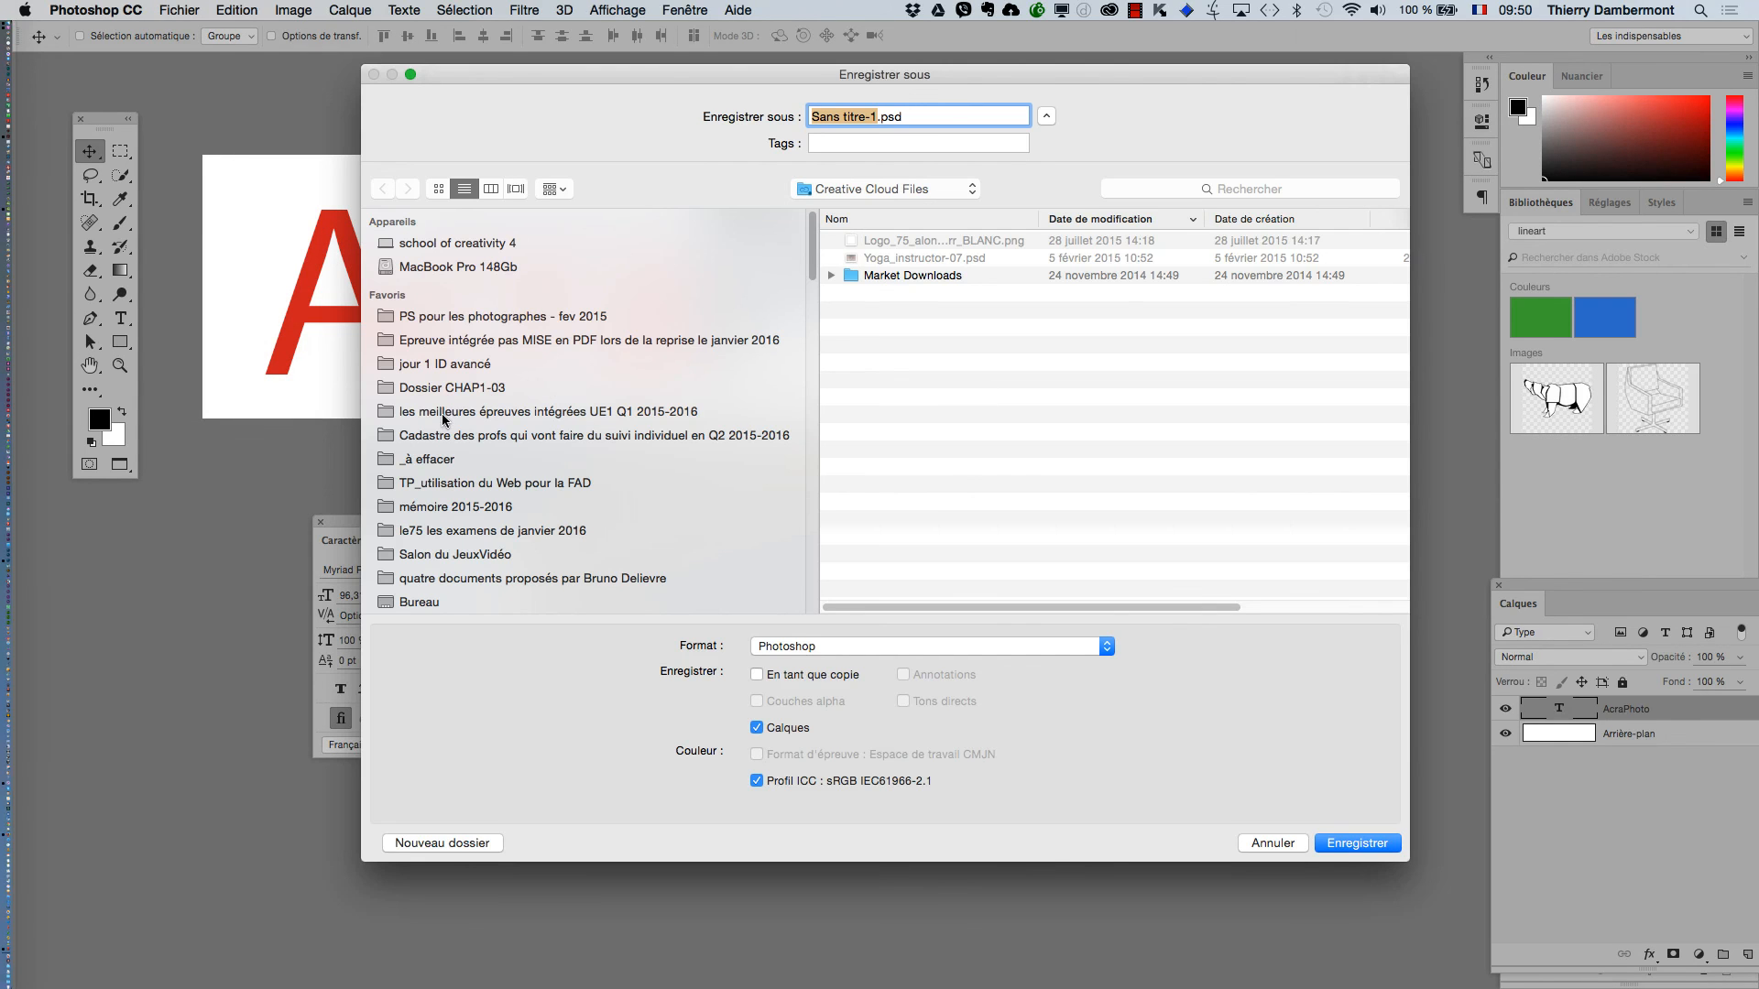
left_click(448, 321)
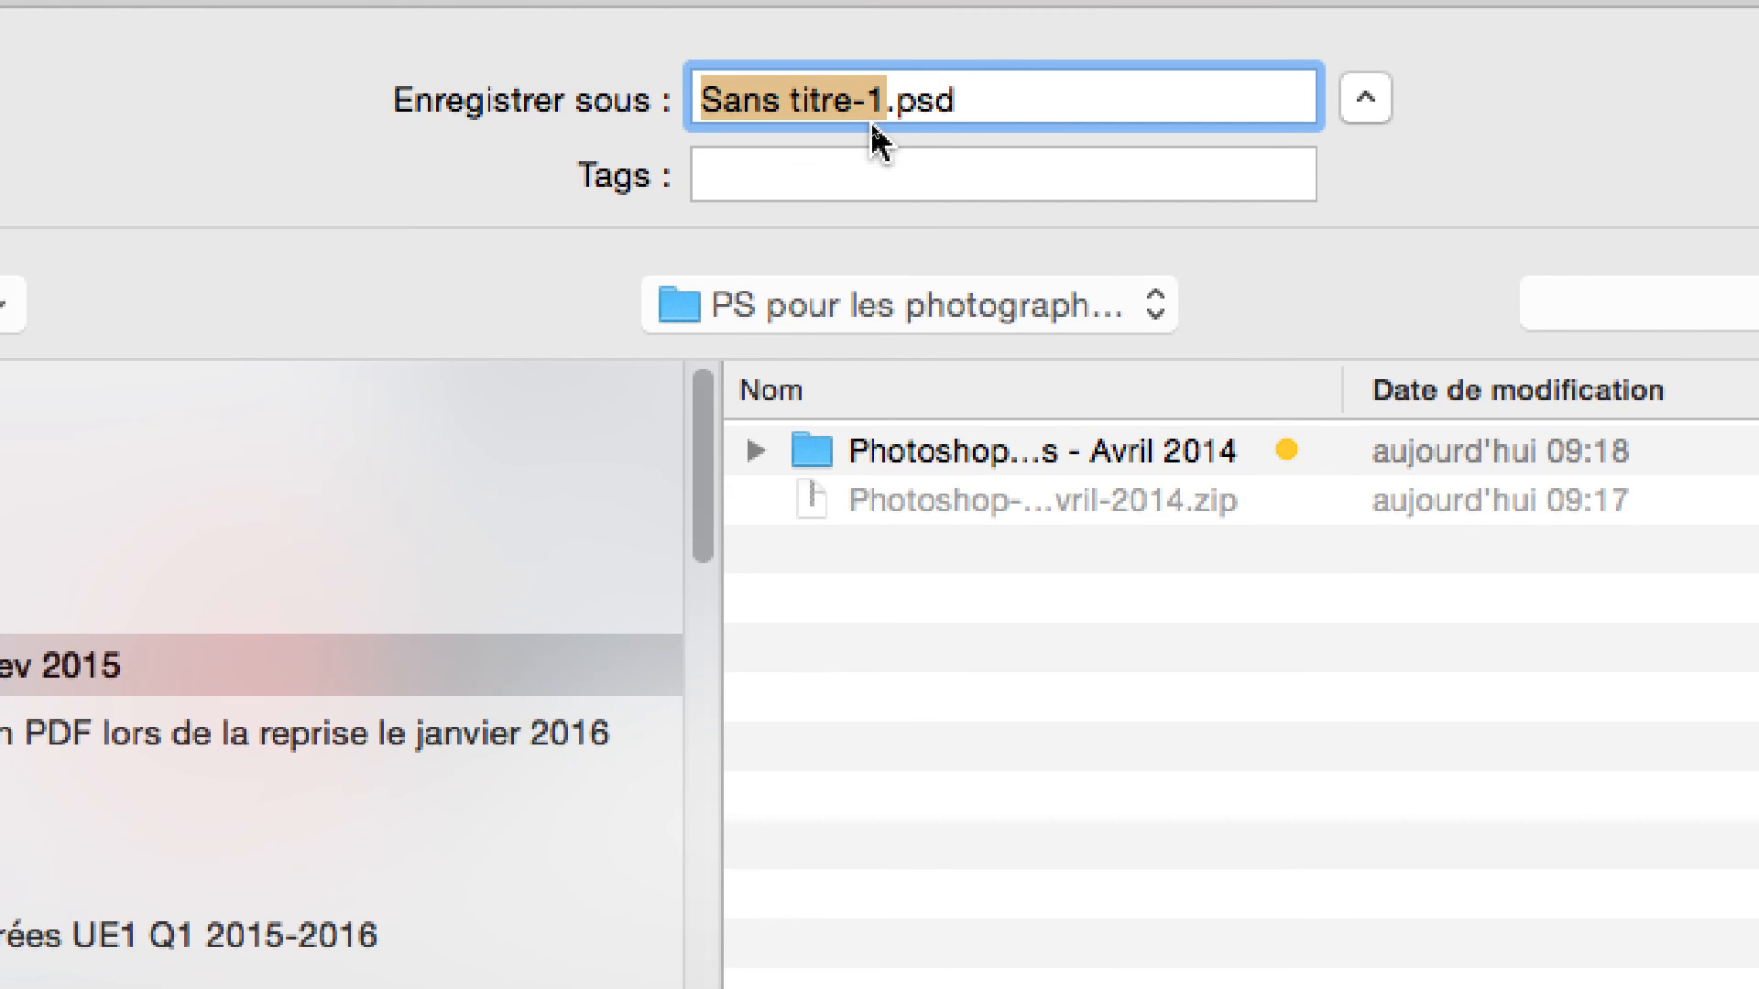
type("lol")
key("BackSpace")
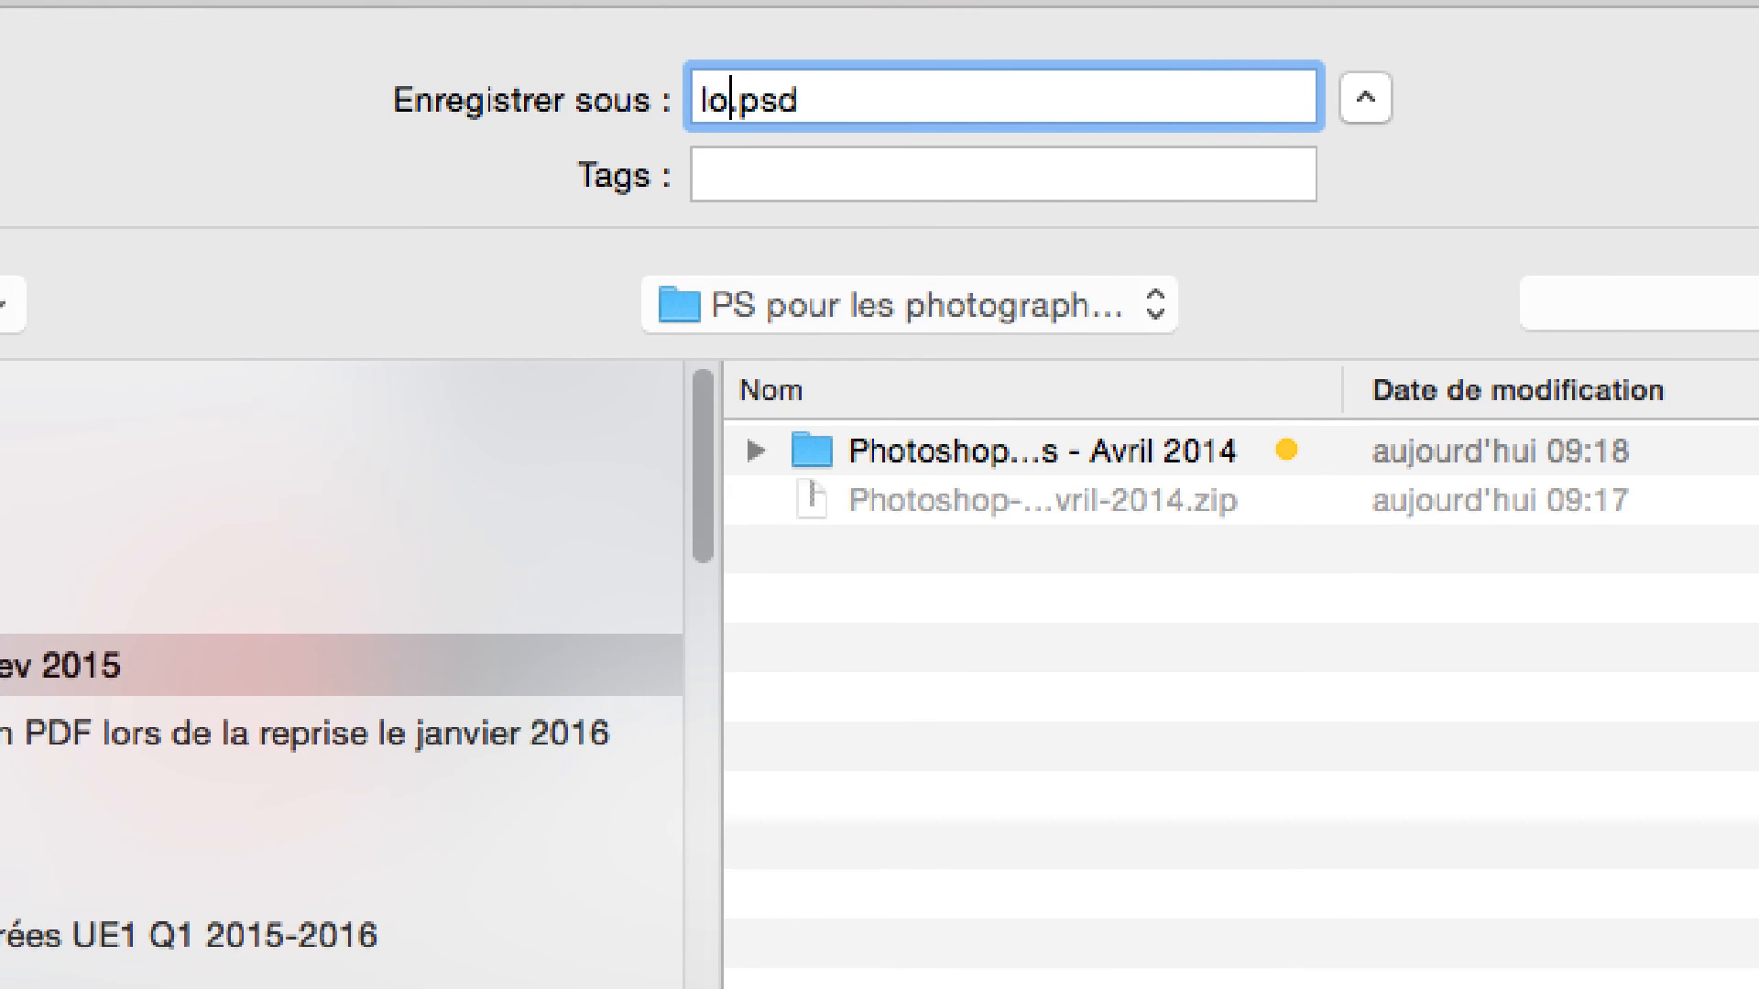
type("go")
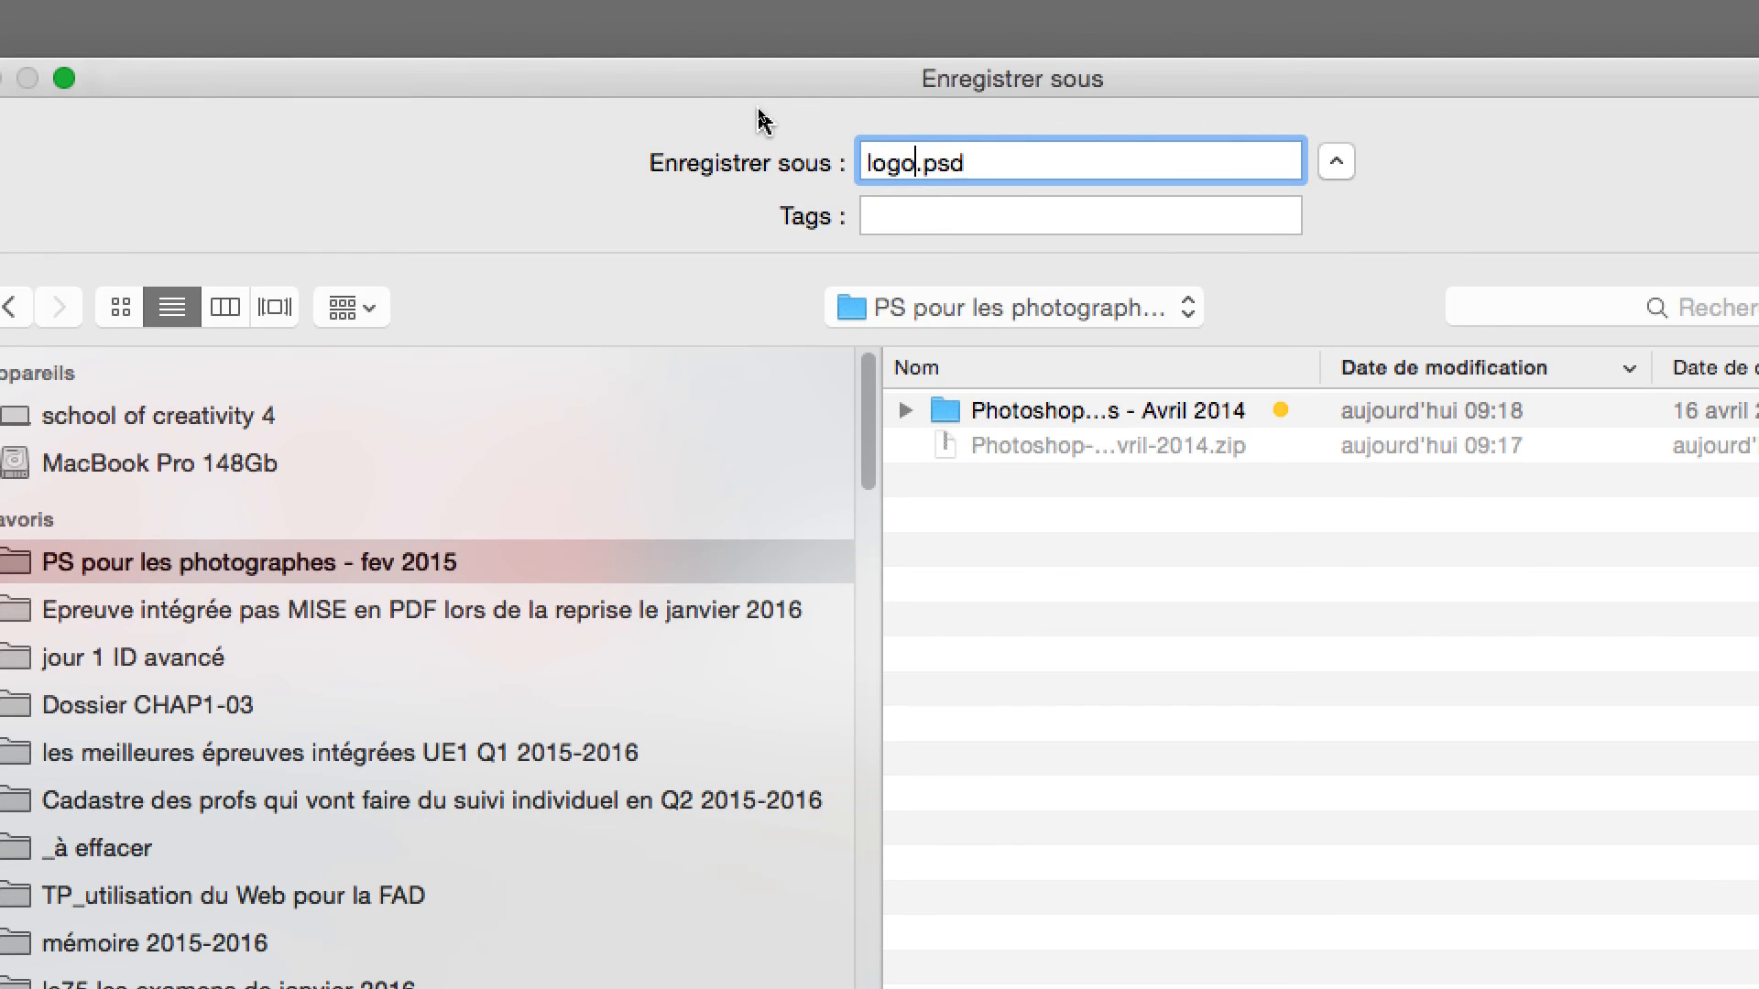
type("AcraPhoto")
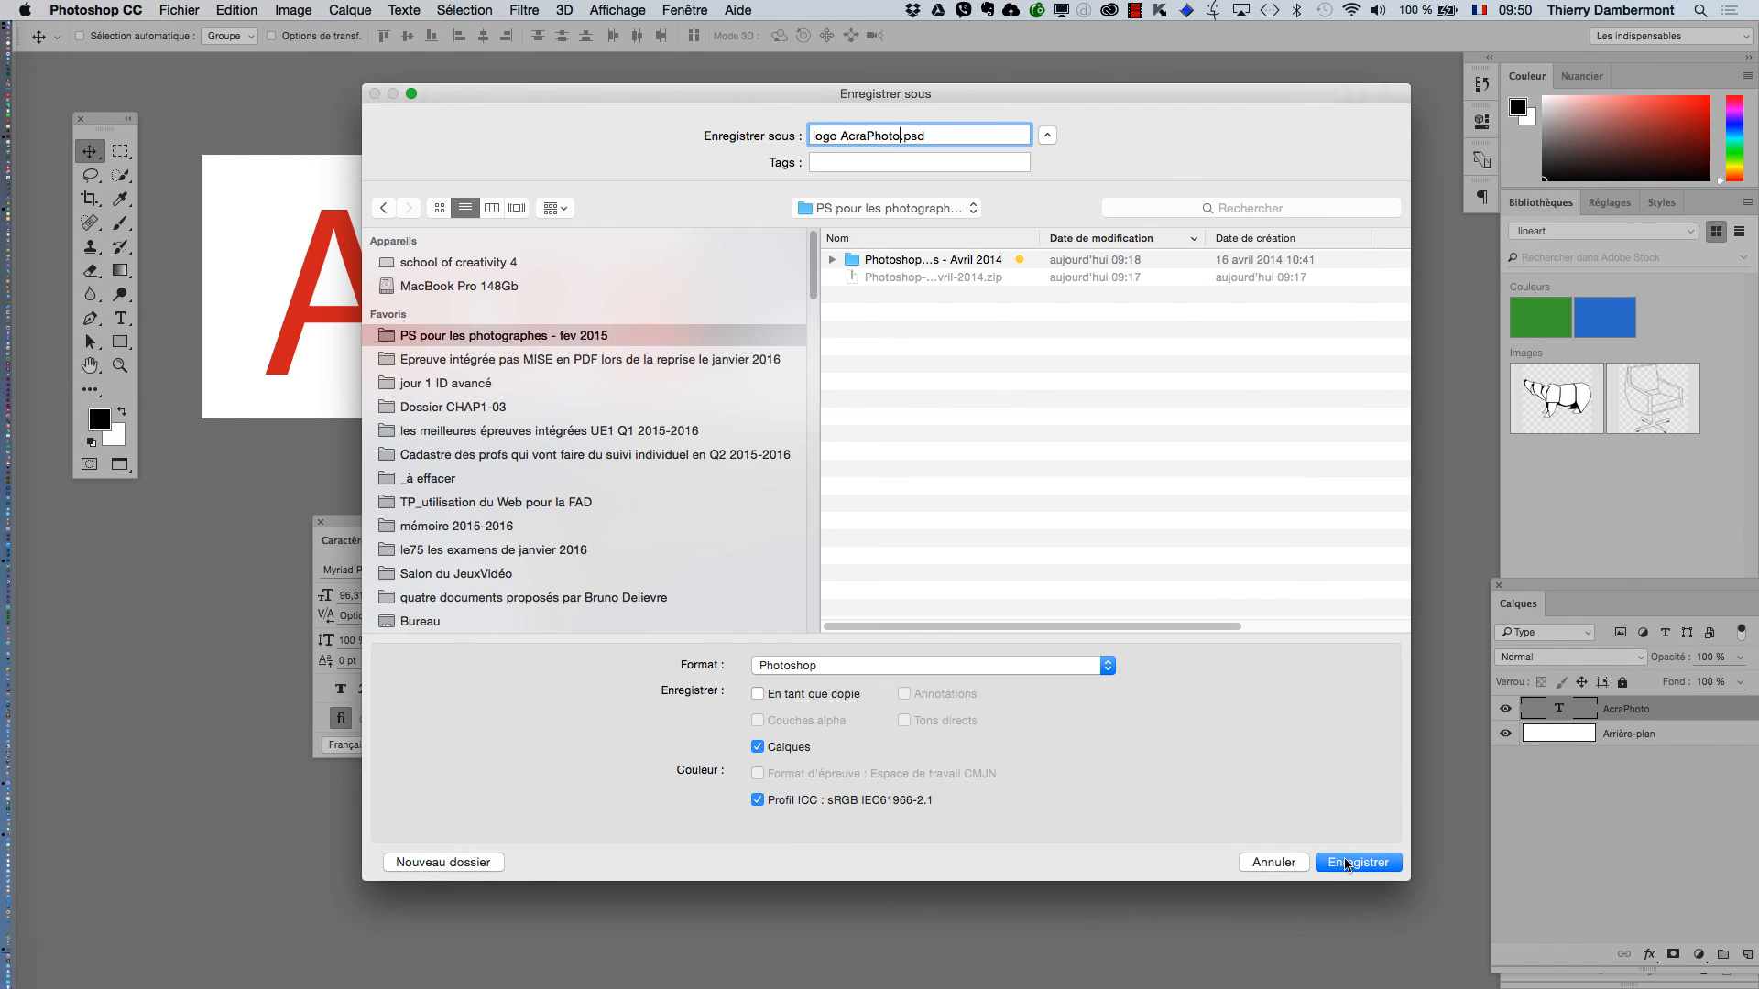
left_click(1346, 863)
left_click(1156, 425)
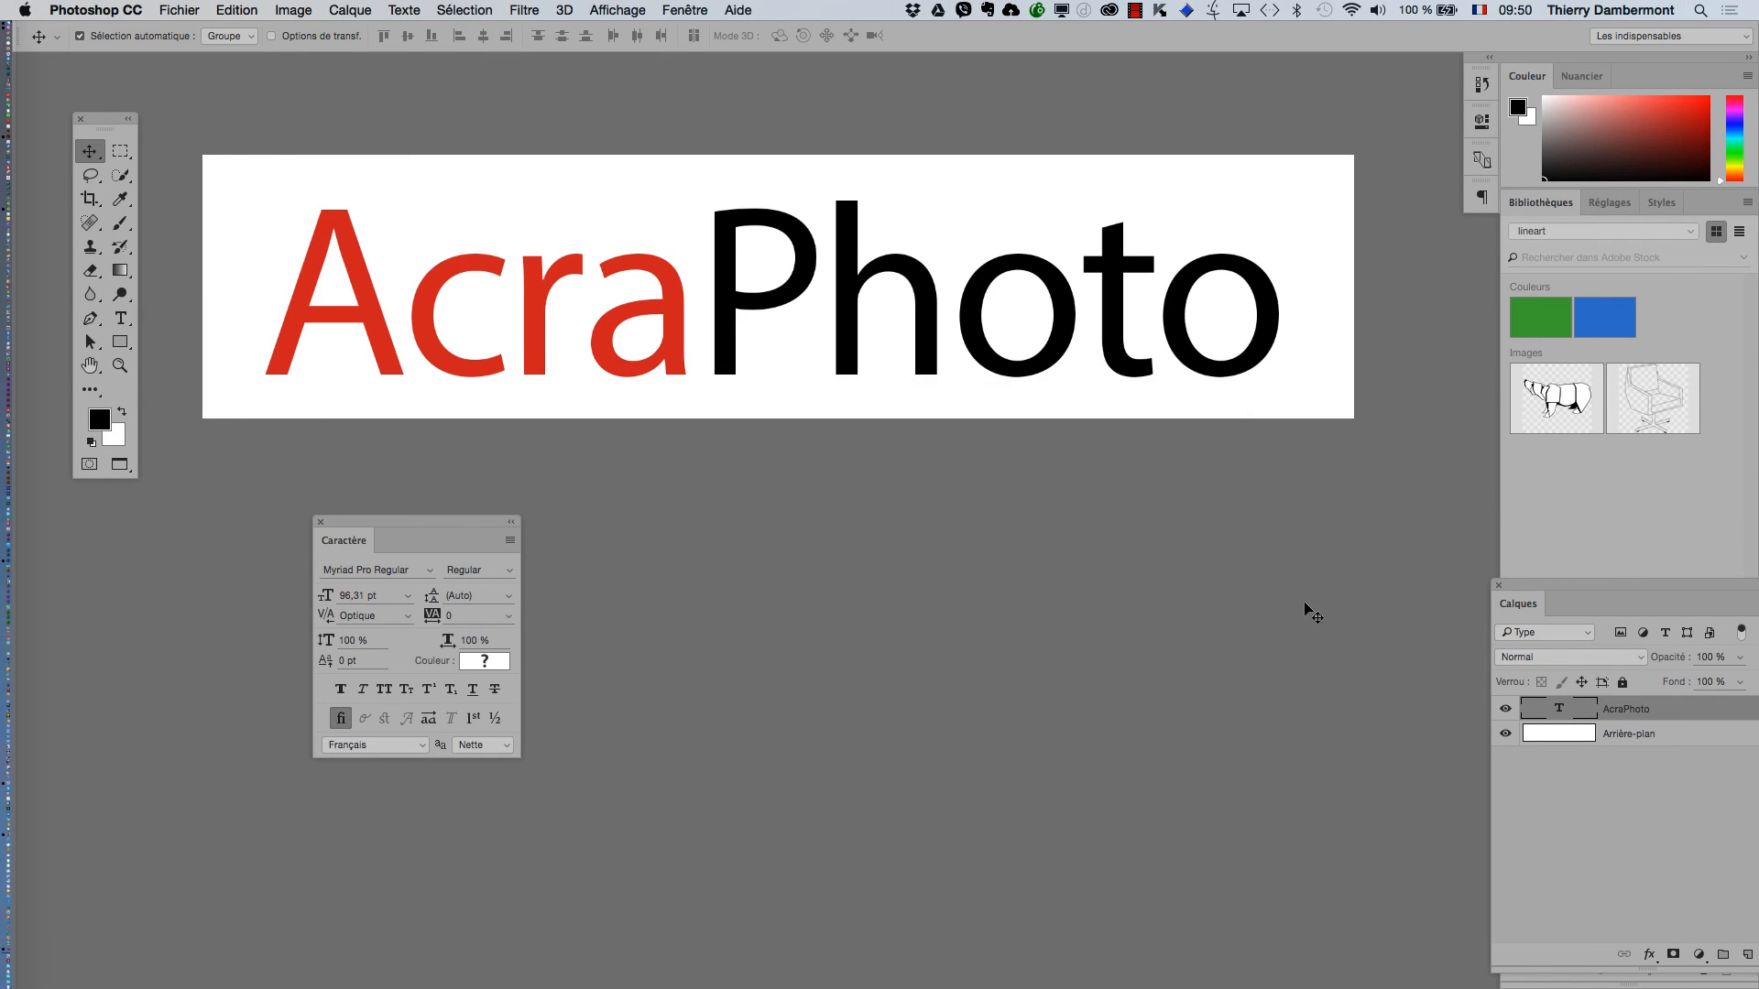